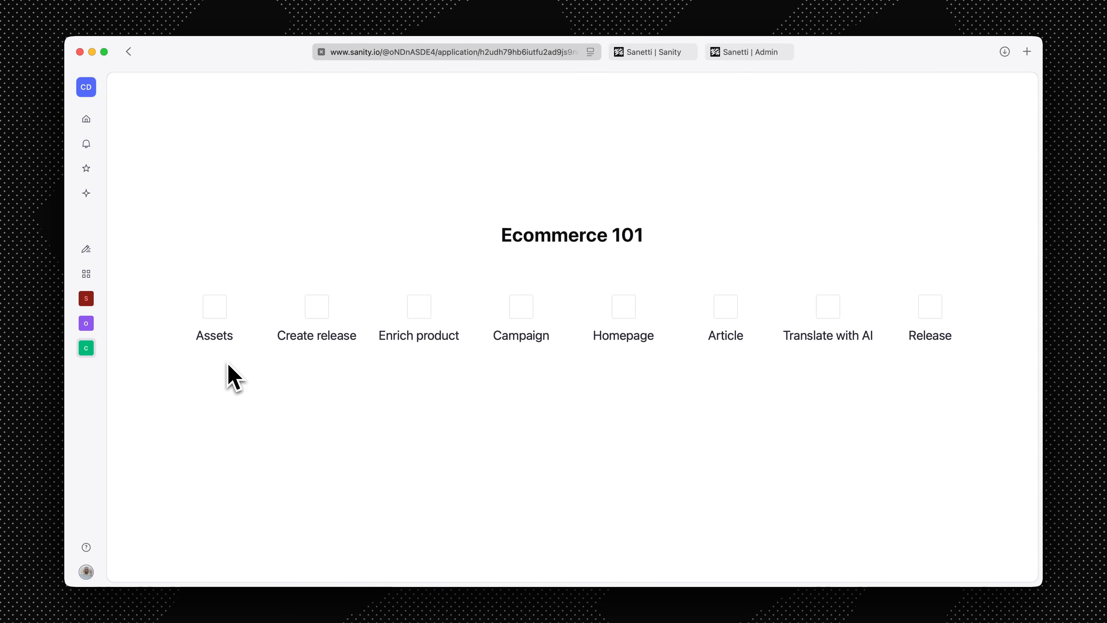
Upload the two ChatGPT cyclist images to the Lifestyle Imagery collection in the Sanetti Media Library
left_click(652, 53)
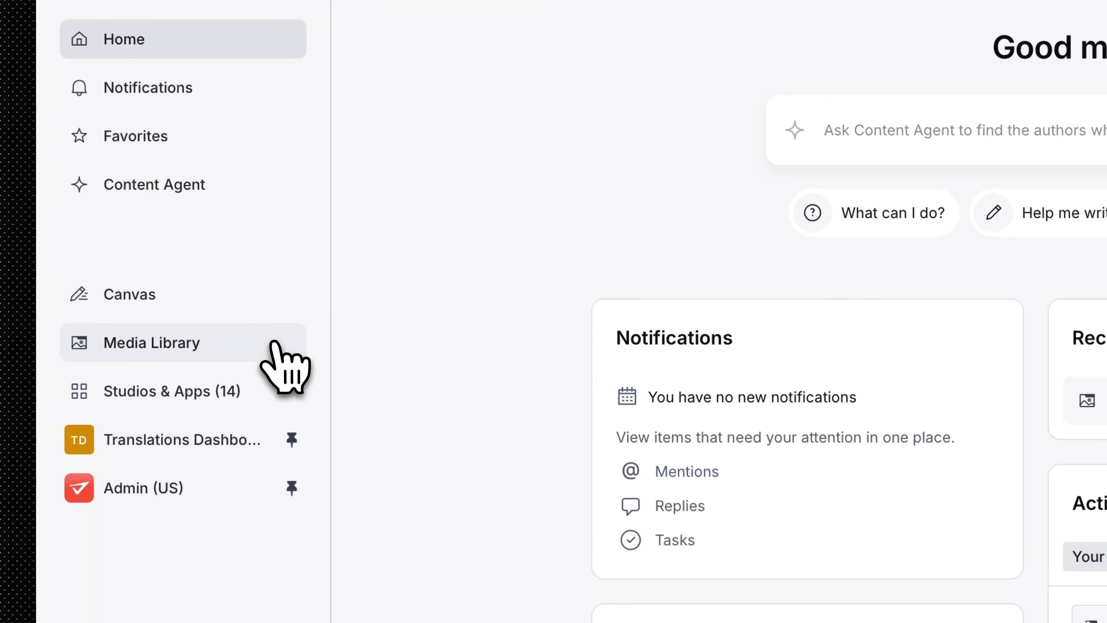
left_click(267, 345)
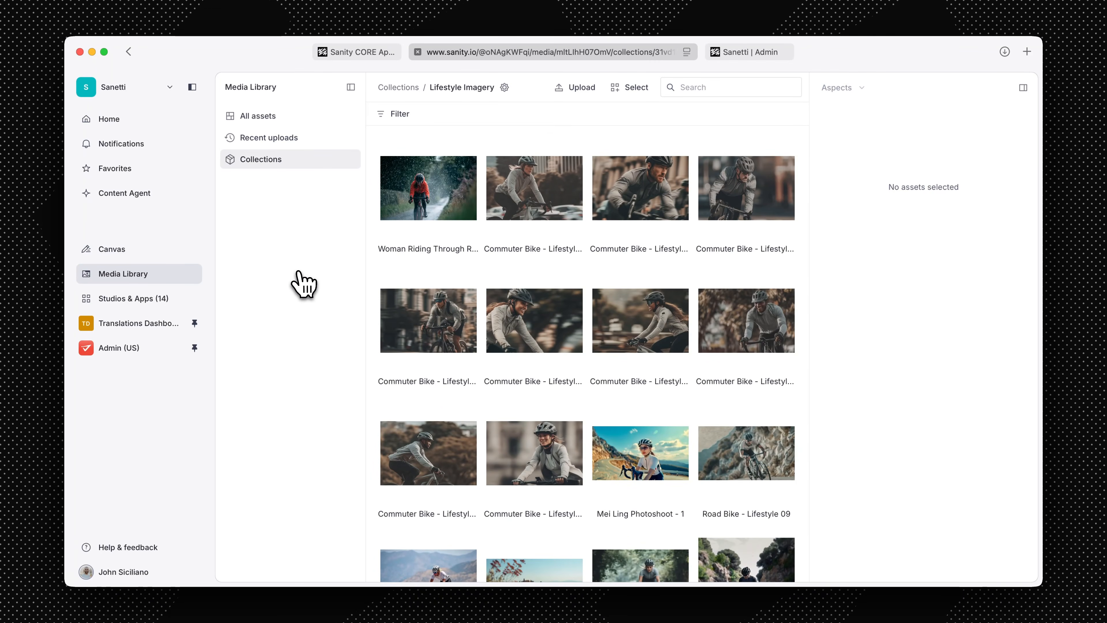
left_click(576, 89)
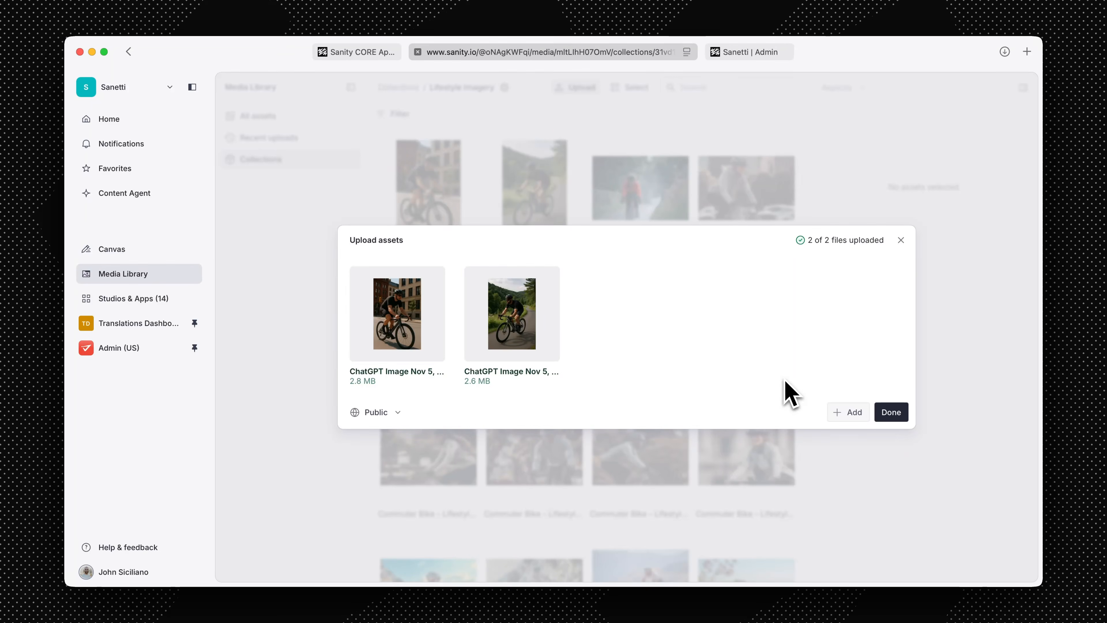
left_click(889, 414)
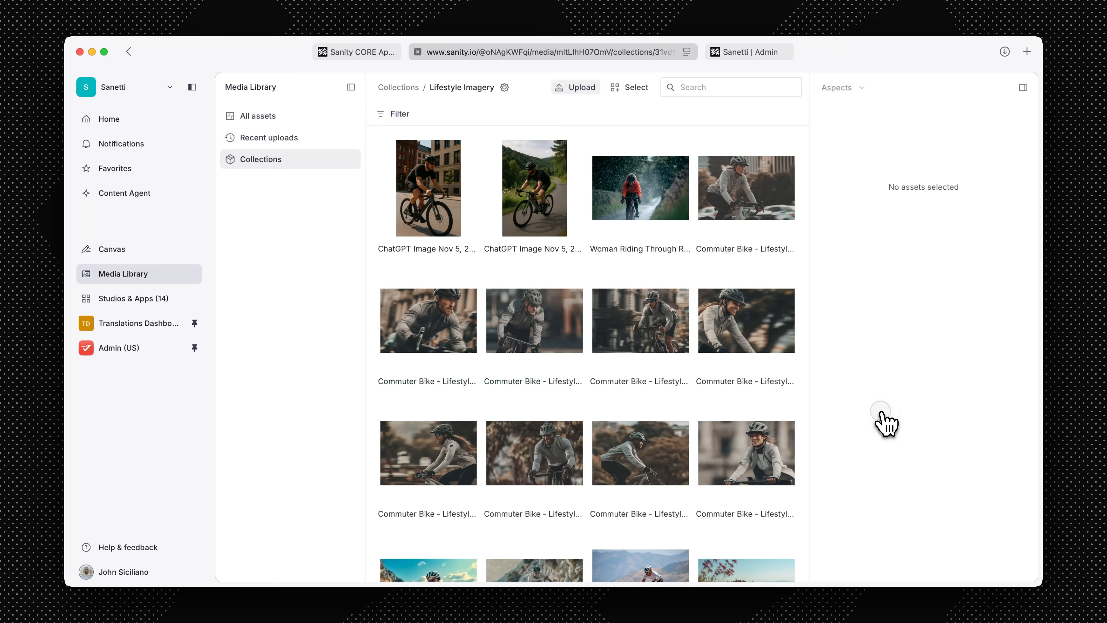
Select both newly uploaded cyclist images and add an Image License aspect with the license type Proprietary / Exclusive
left_click(457, 221)
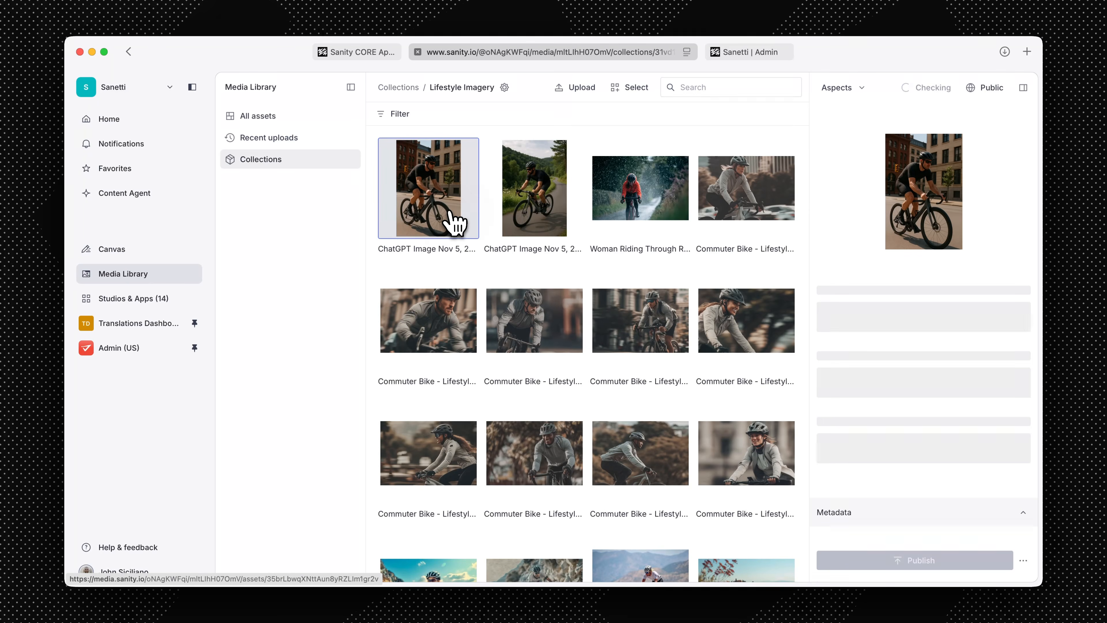
left_click(535, 209, "shift")
left_click(843, 309)
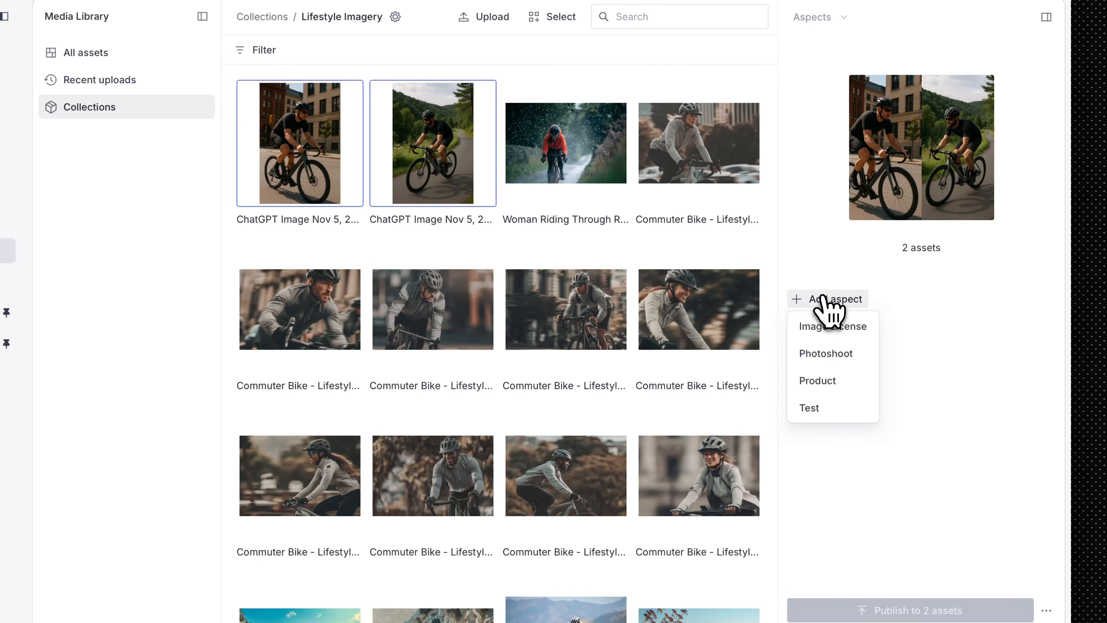
left_click(828, 326)
scroll(937, 339, "down", 5)
left_click(928, 317)
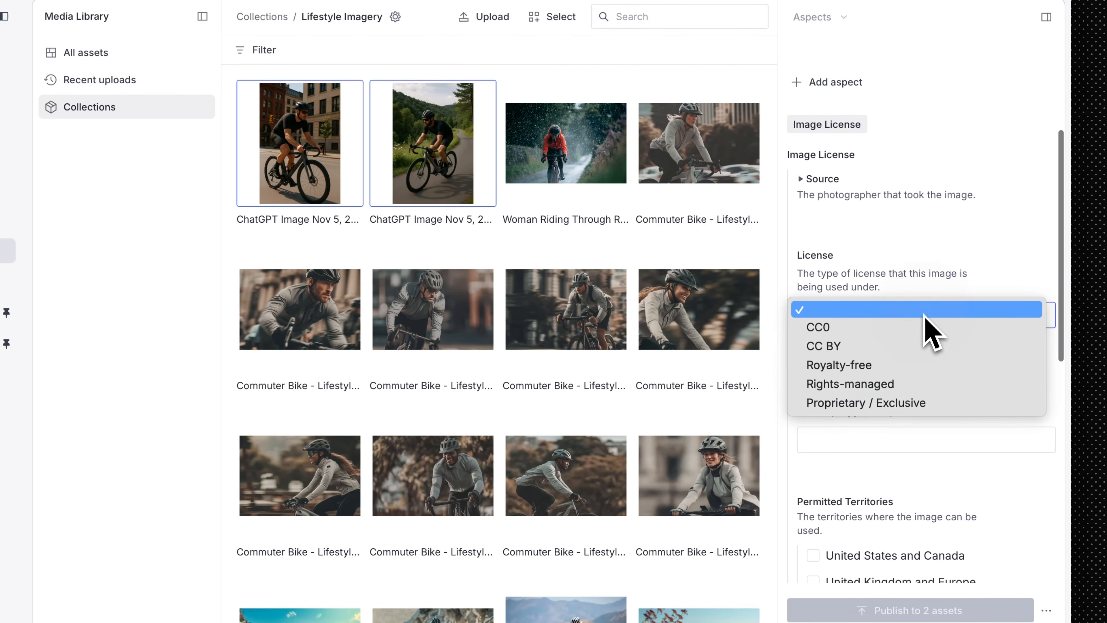
left_click(885, 402)
Set the permitted territories to United States and Canada and the permitted uses to Digital and Social Media
scroll(877, 391, "down", 4)
scroll(880, 397, "down", 3)
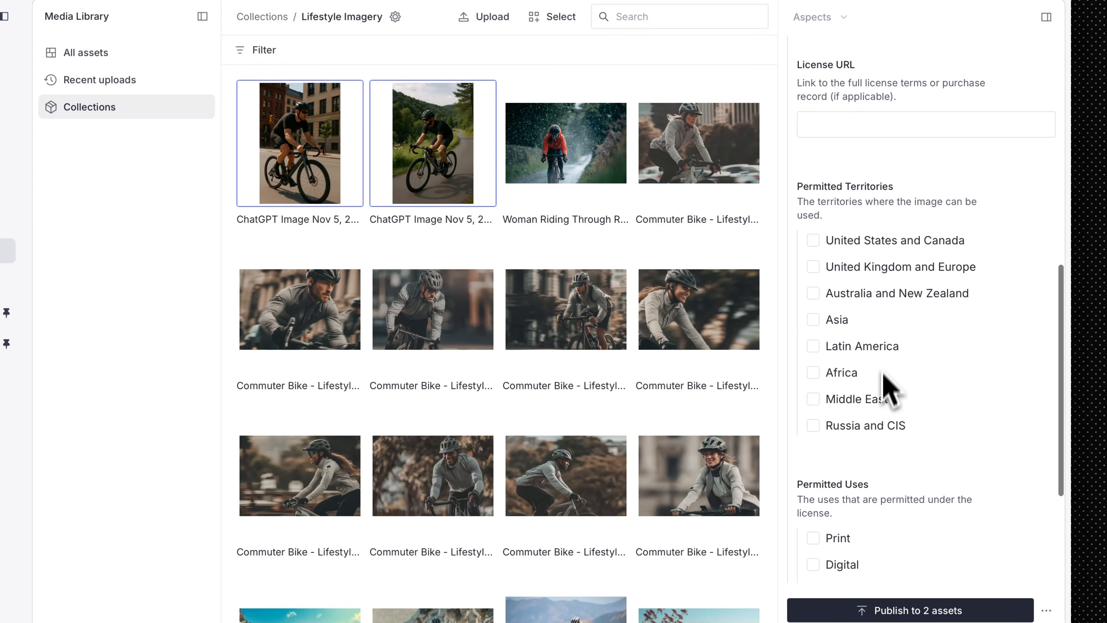
left_click(887, 227)
scroll(884, 252, "down", 4)
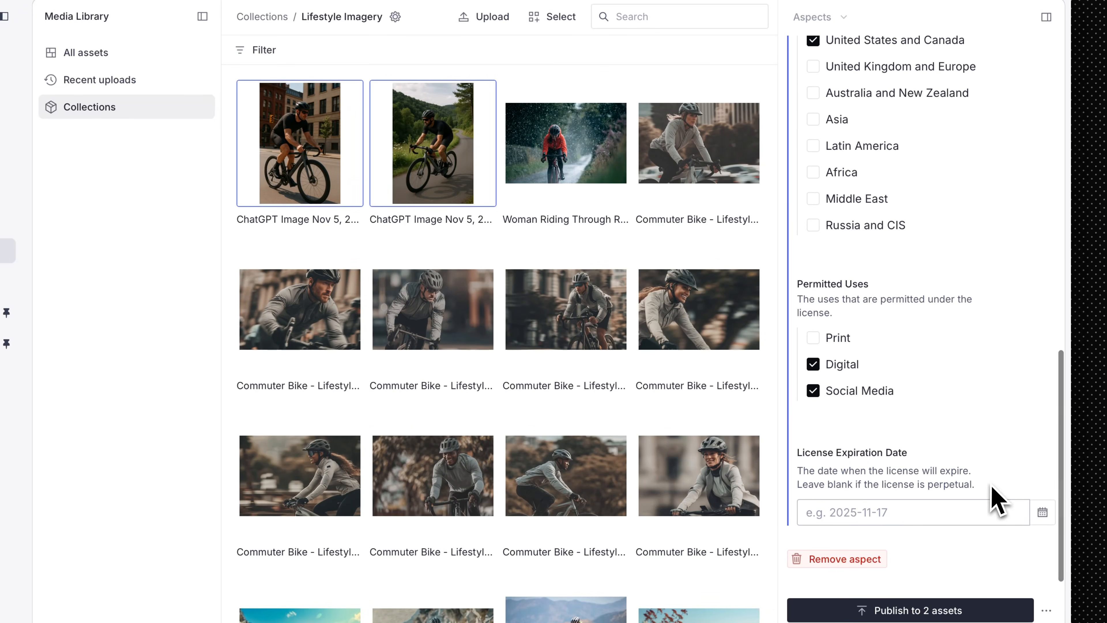
Set the images' license expiration date to 2026-11-25
left_click(1042, 512)
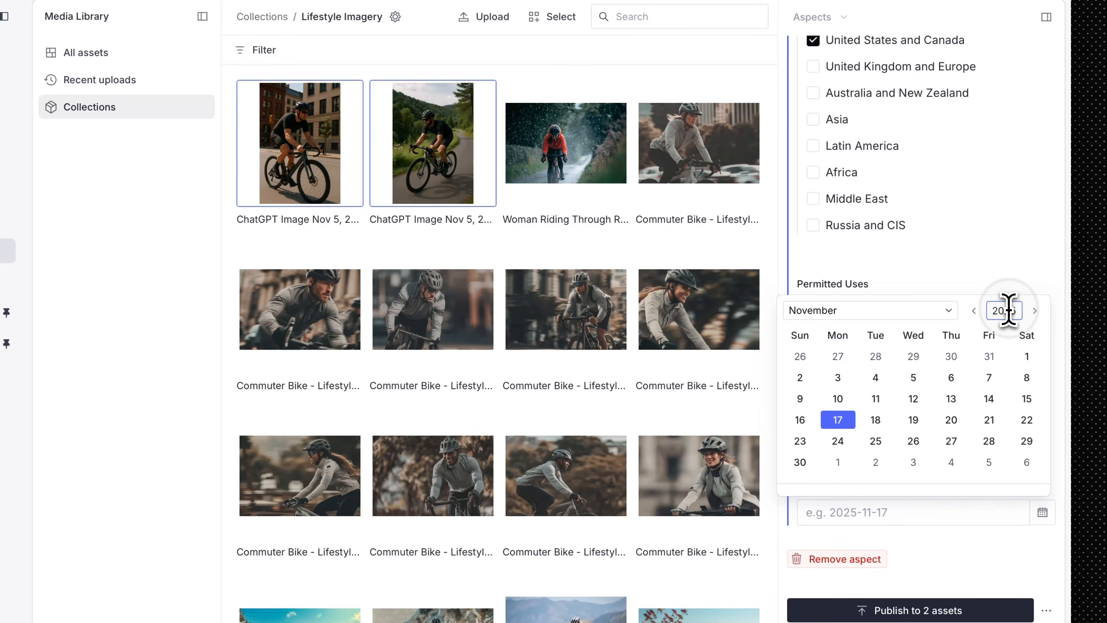
key("Return")
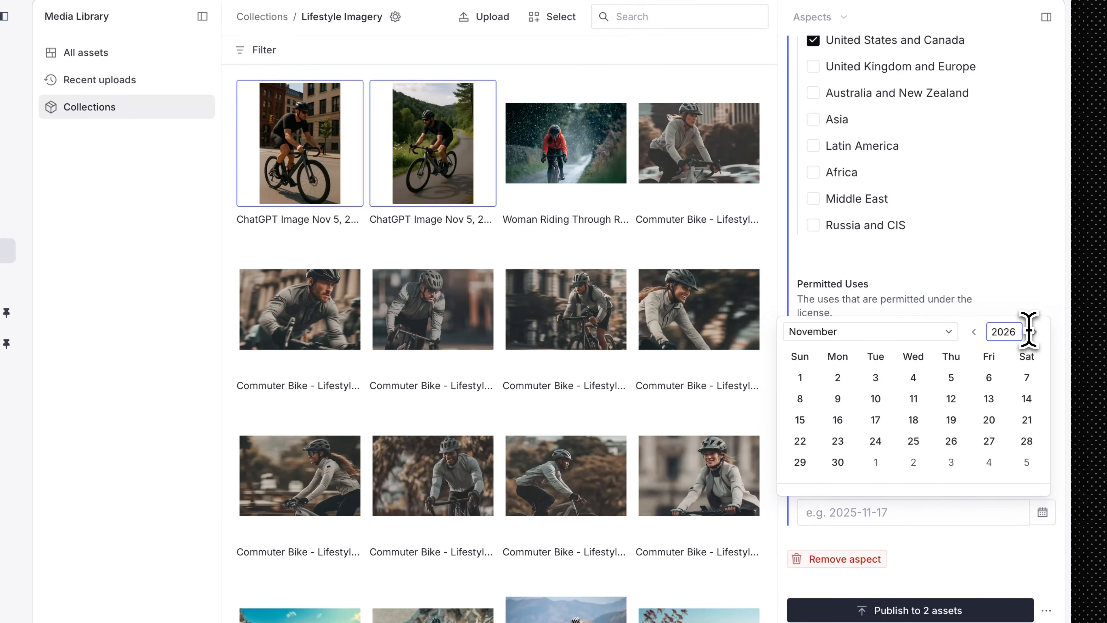
left_click(916, 548)
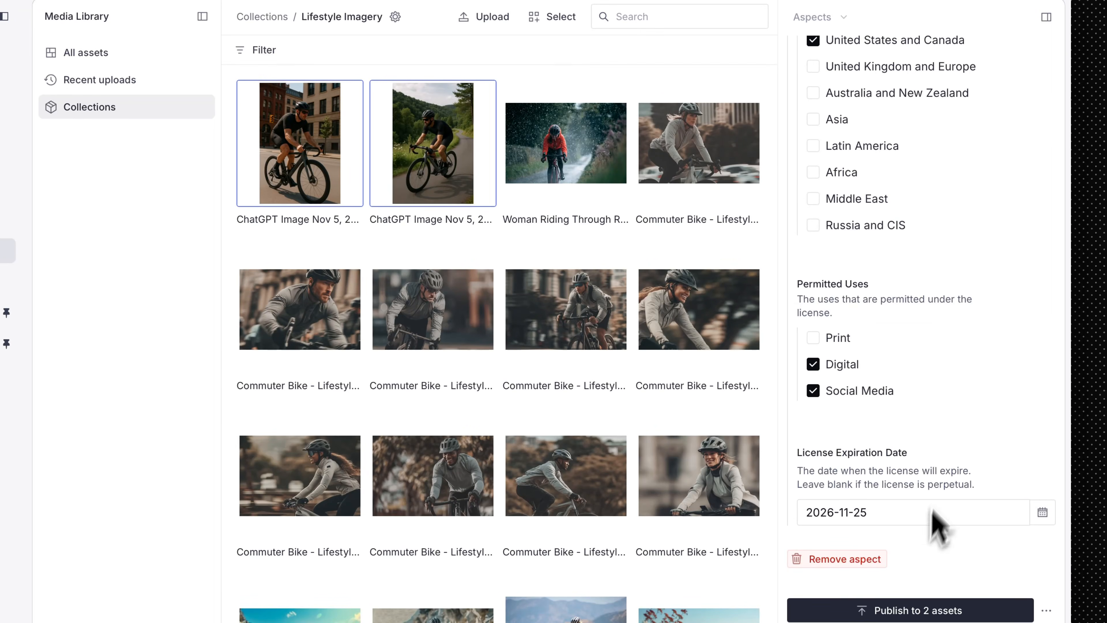
Add a Photoshoot aspect to the two selected images and assign the model shown in them as its reference
scroll(958, 388, "up", 10)
scroll(944, 345, "up", 5)
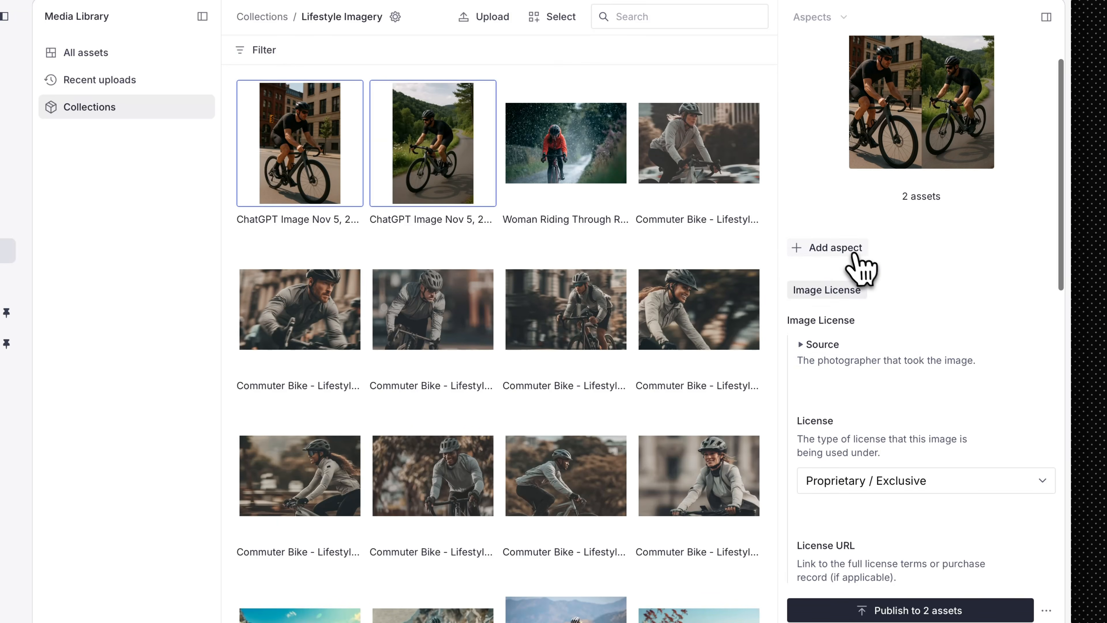
left_click(849, 249)
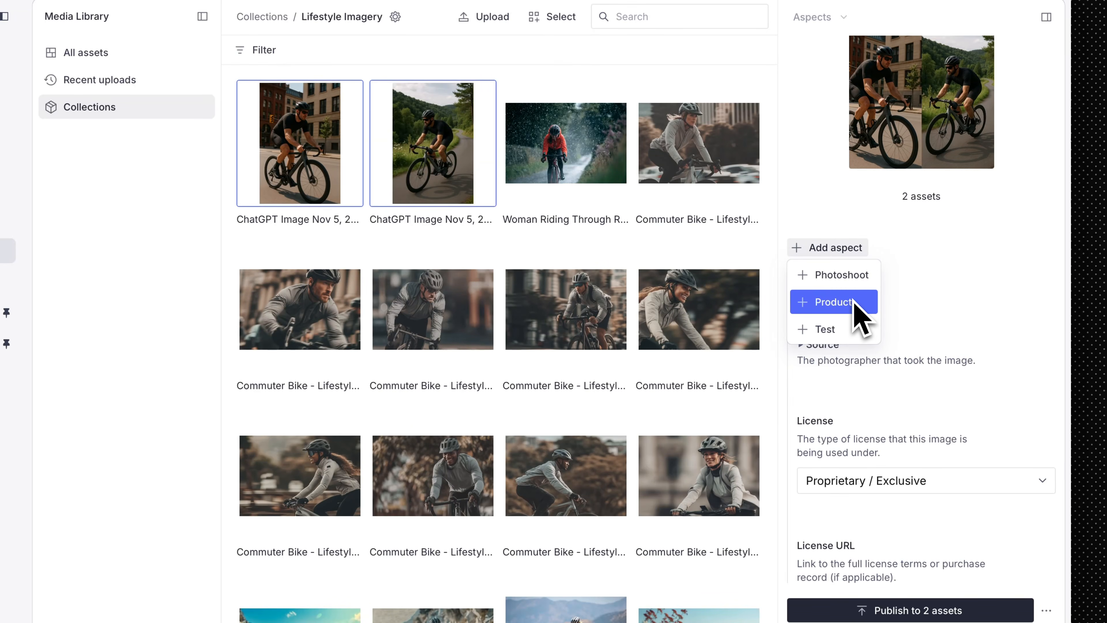
left_click(855, 279)
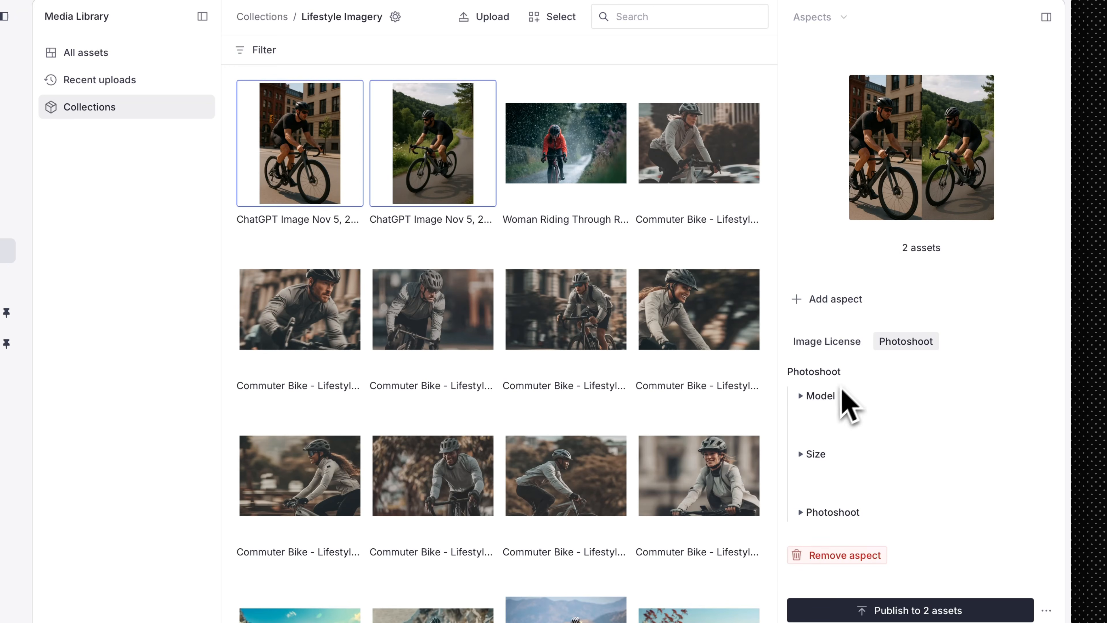
left_click(820, 395)
left_click(852, 424)
type("a")
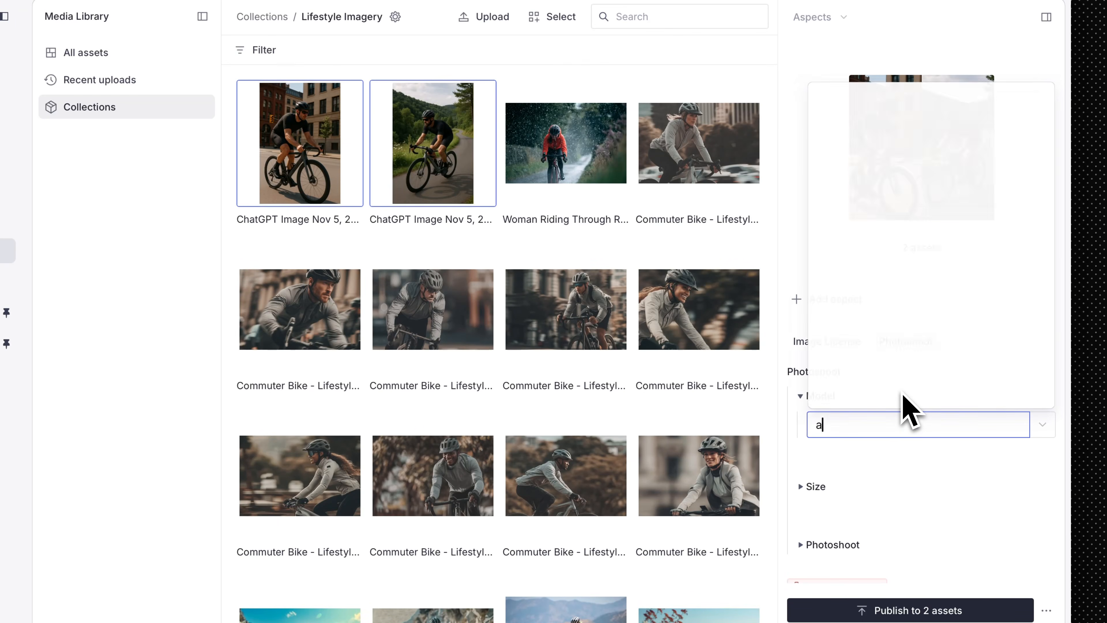
left_click(904, 257)
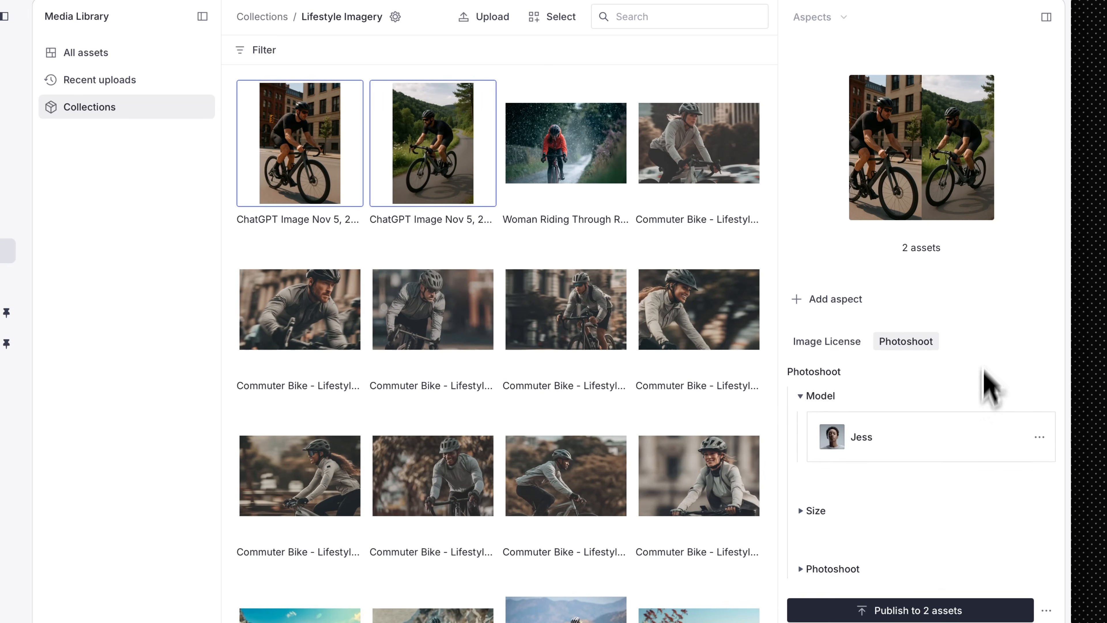
Publish the aspects to both assets and check off Assets in the Ecommerce 101 checklist
left_click(945, 611)
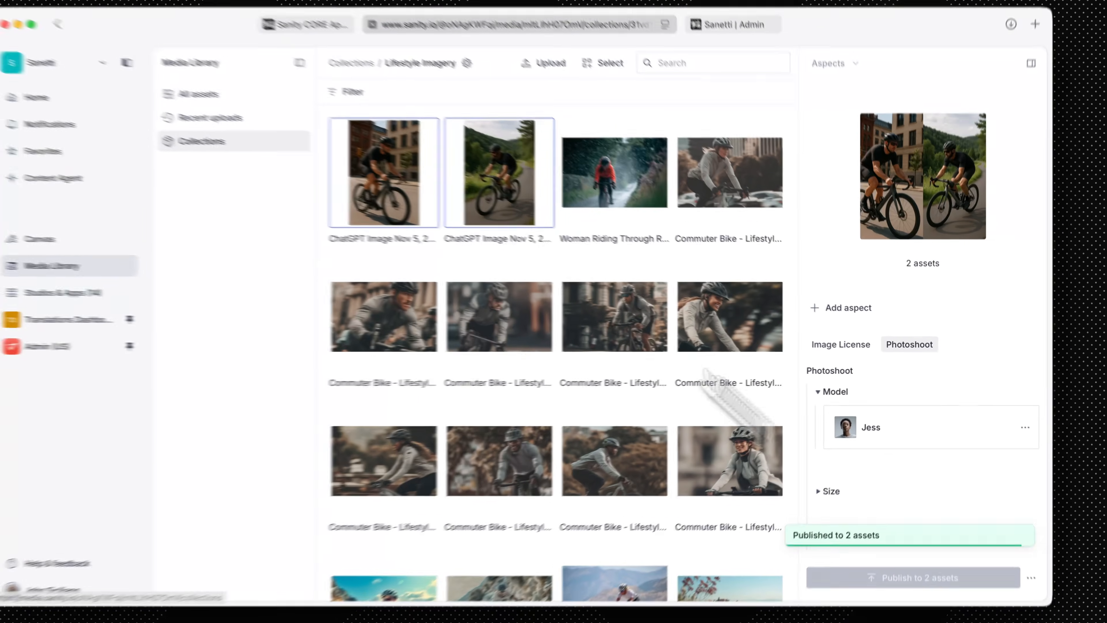
left_click(374, 55)
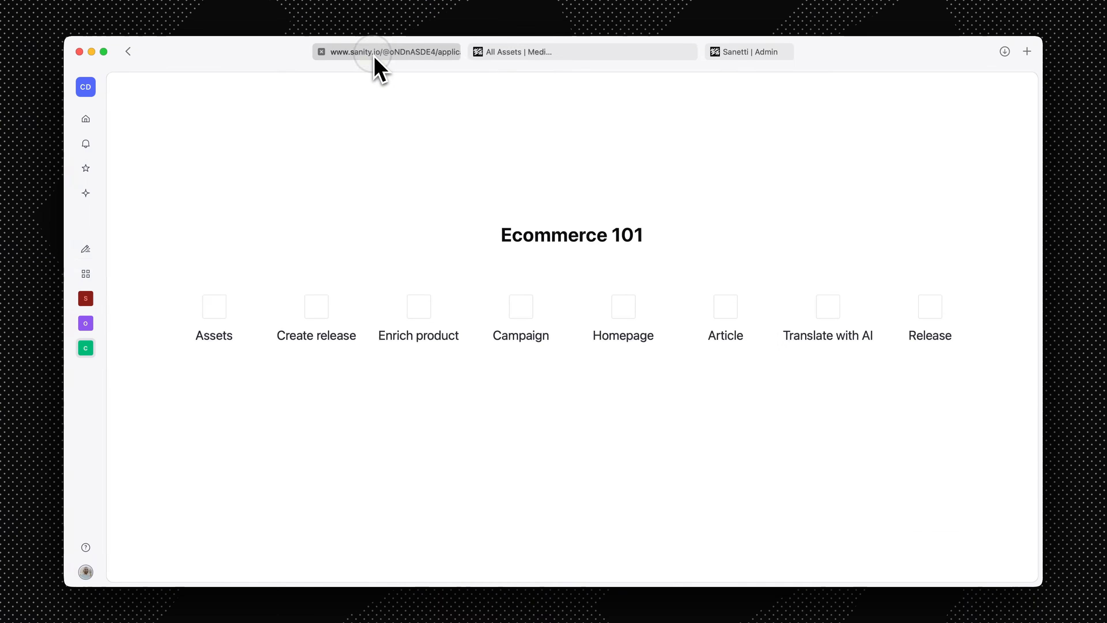
left_click(214, 314)
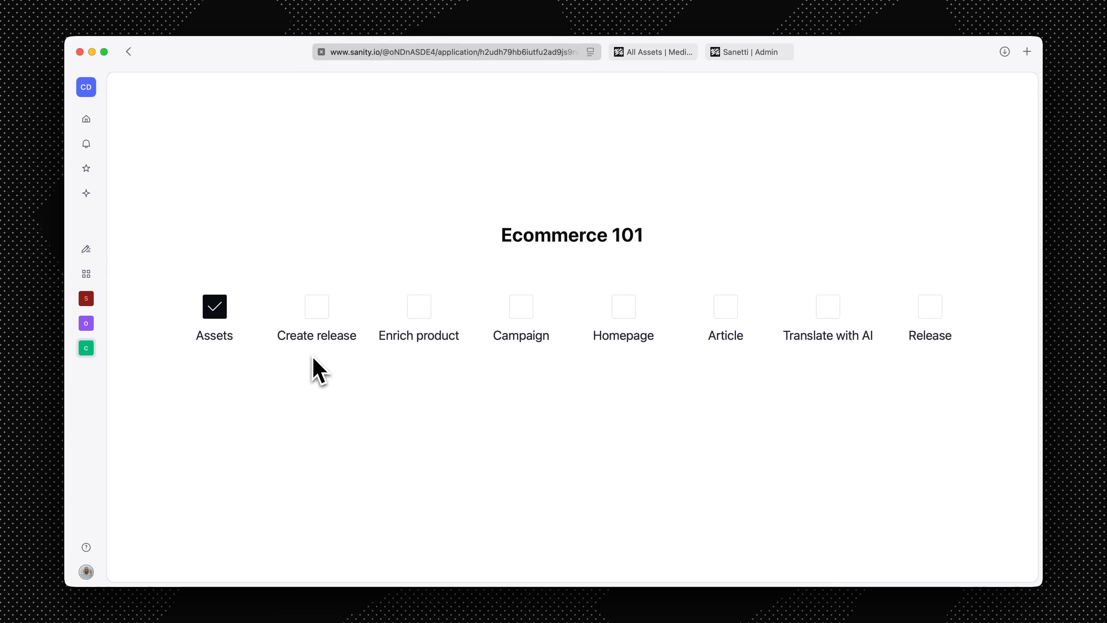
Create an ASAP release titled "S600 Drop" in Admin (US) and check off Create release in the Ecommerce 101 checklist
left_click(659, 53)
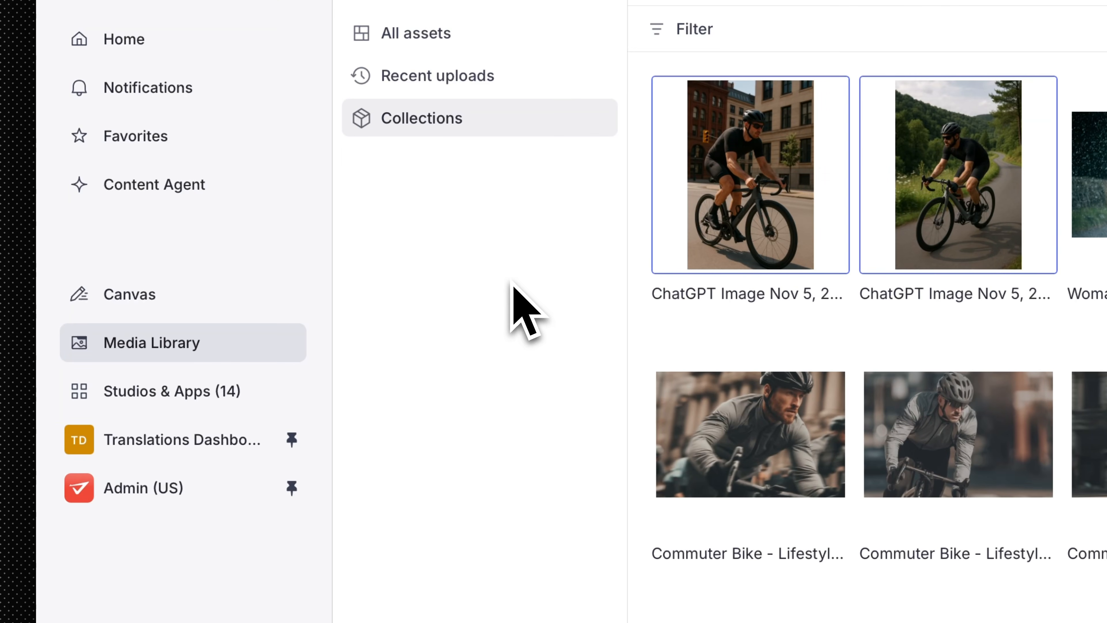
left_click(209, 496)
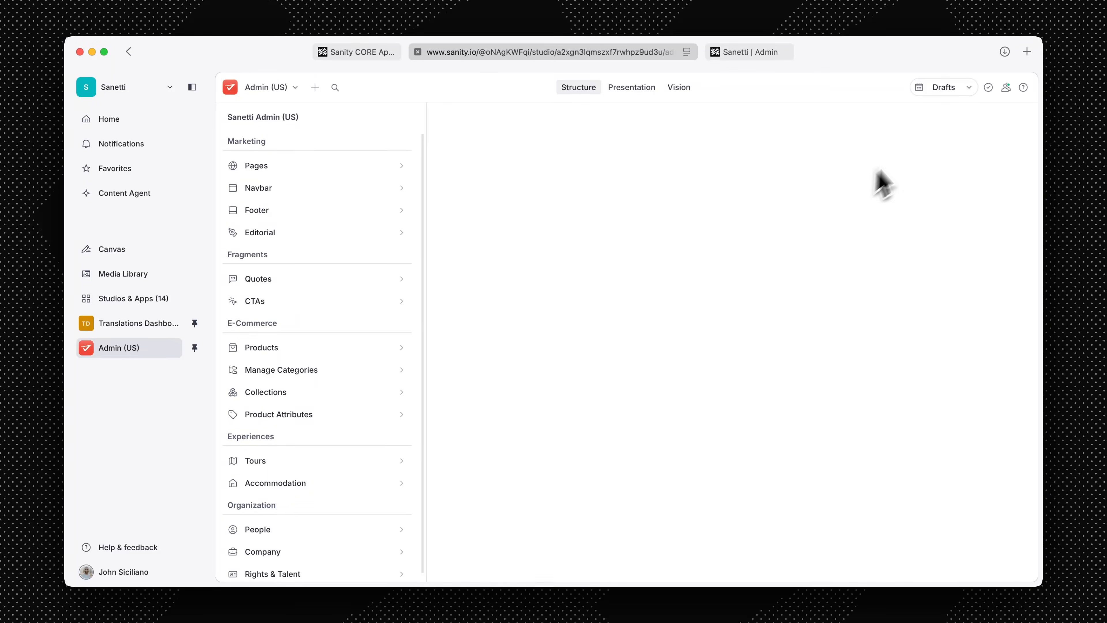
left_click(969, 89)
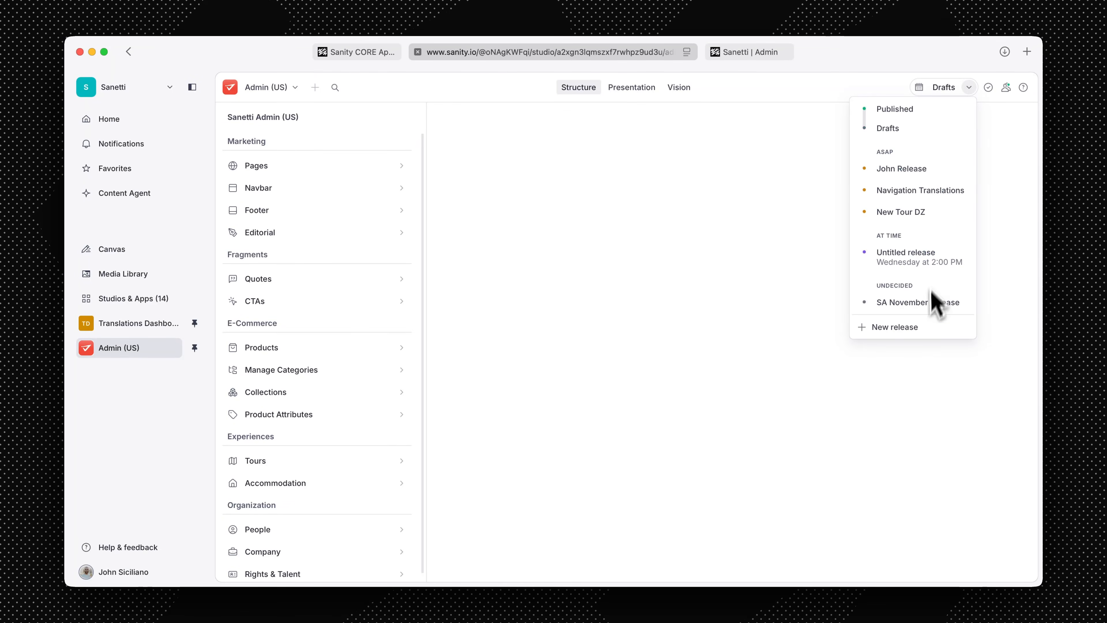
left_click(924, 327)
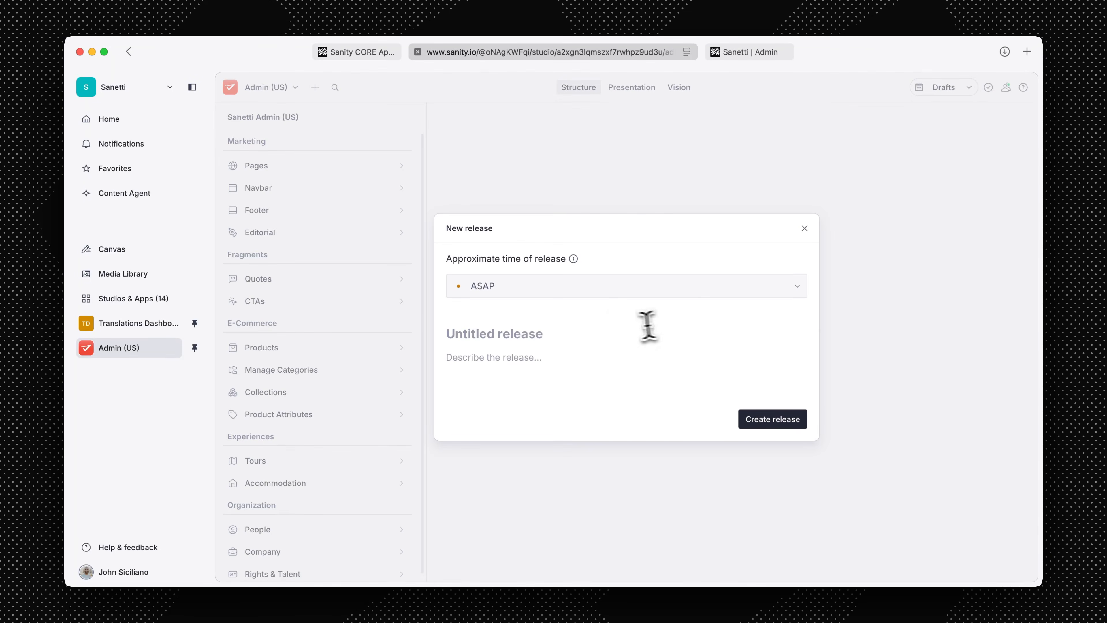
type("S6")
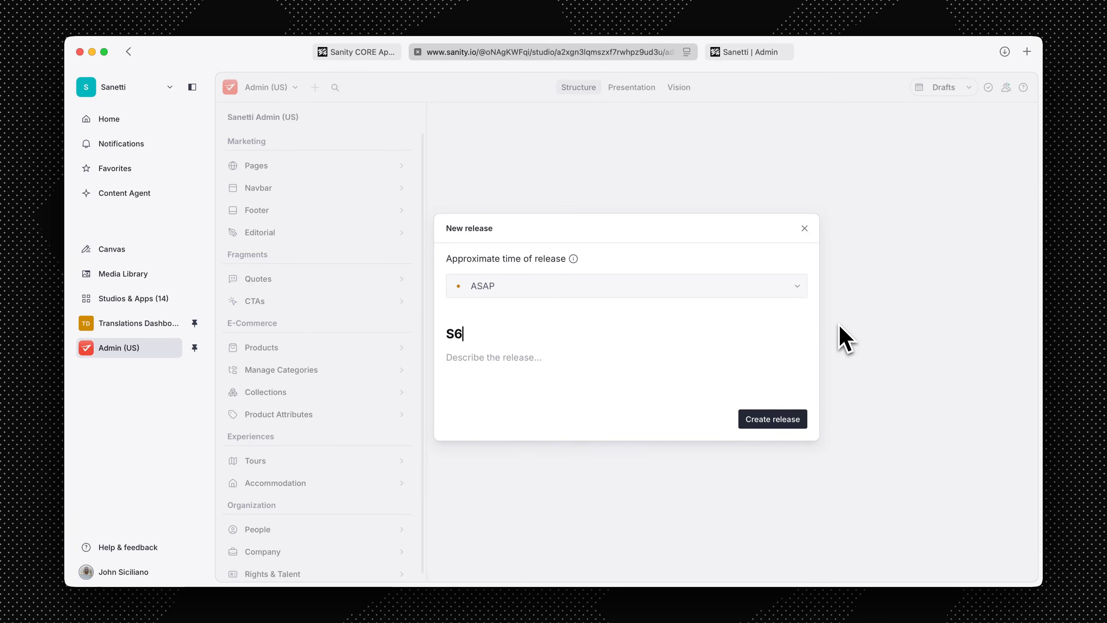
type("00 Dr")
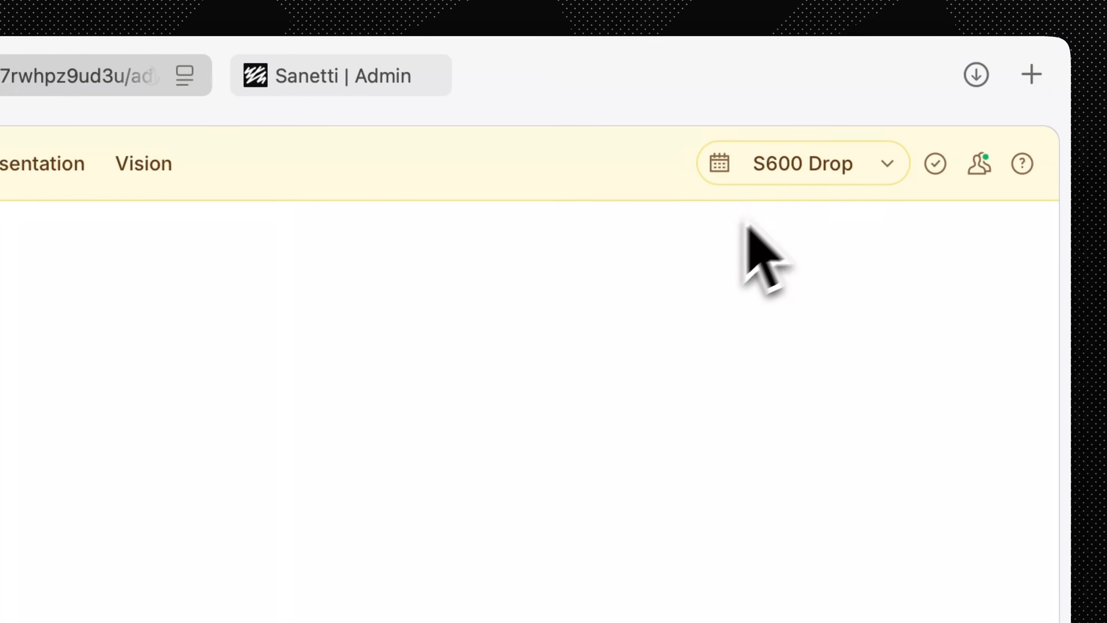
left_click(363, 62)
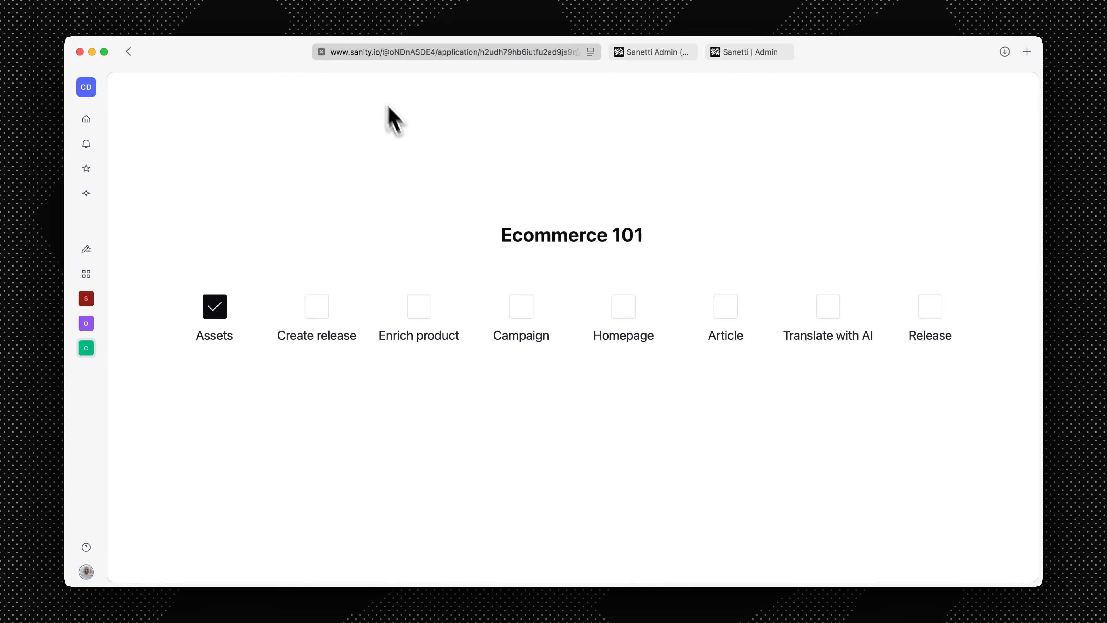
left_click(323, 306)
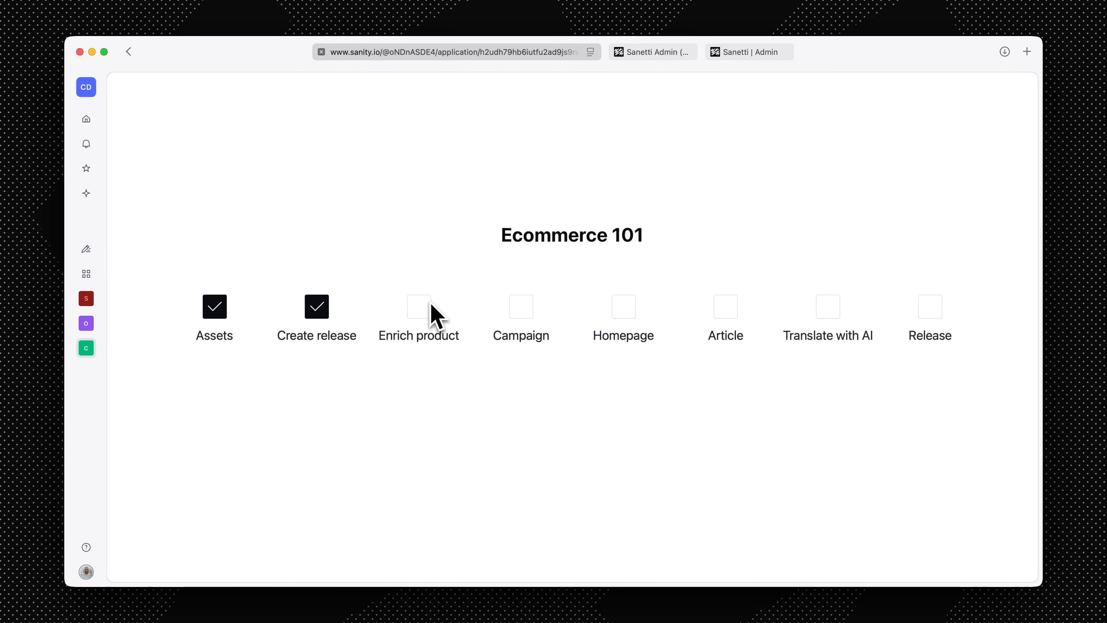
Switch to the Admin (US) studio running on localhost:3333 and set its perspective to the S600 Drop release
left_click(660, 53)
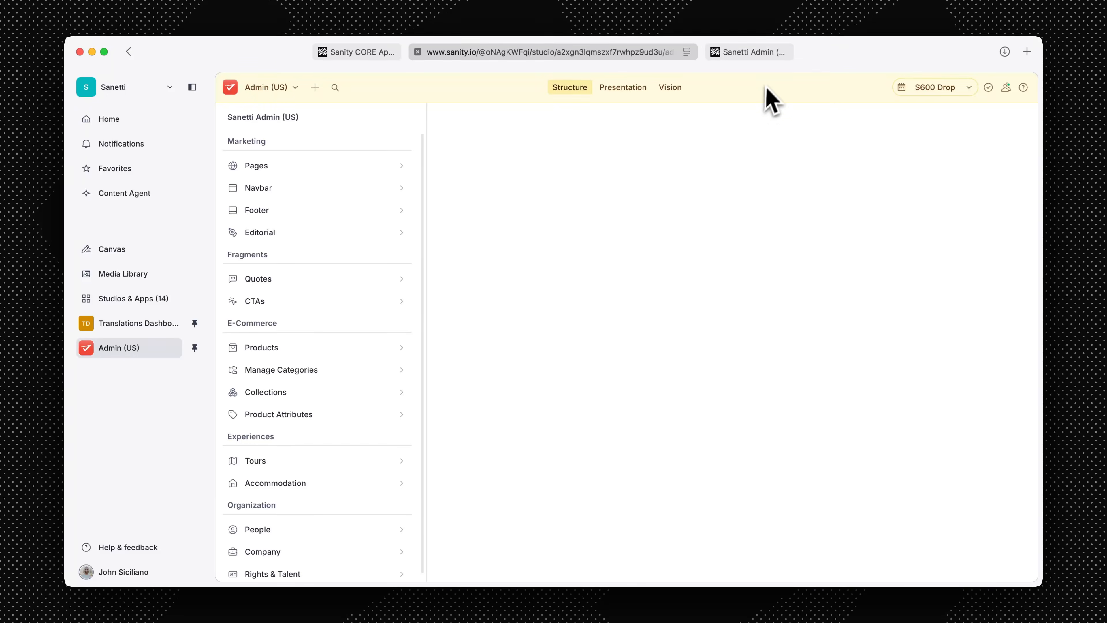
left_click(773, 53)
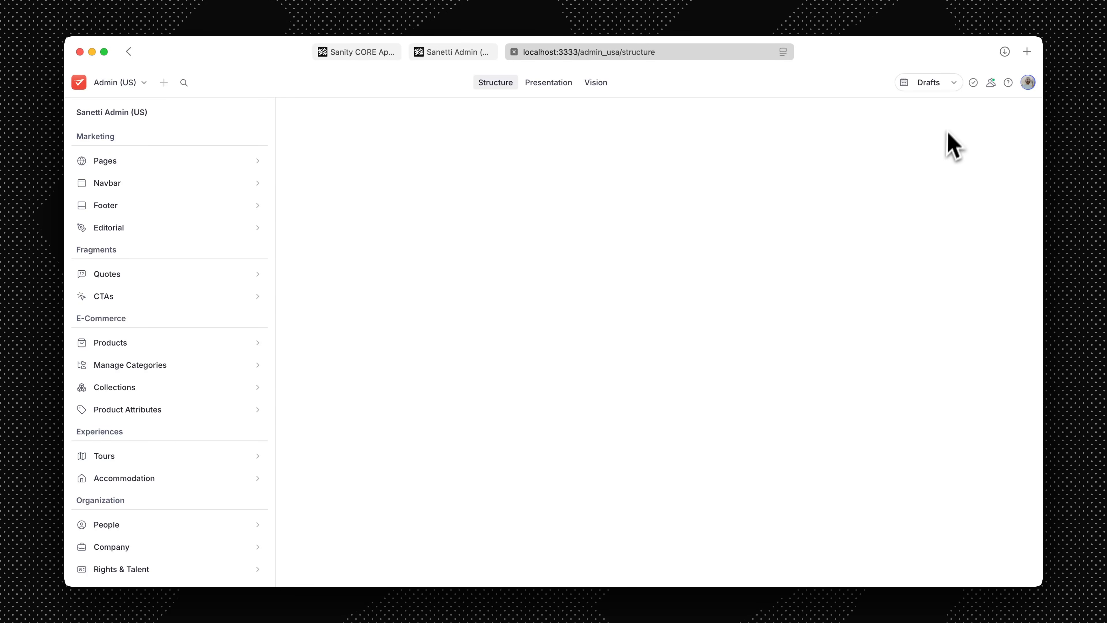
left_click(956, 87)
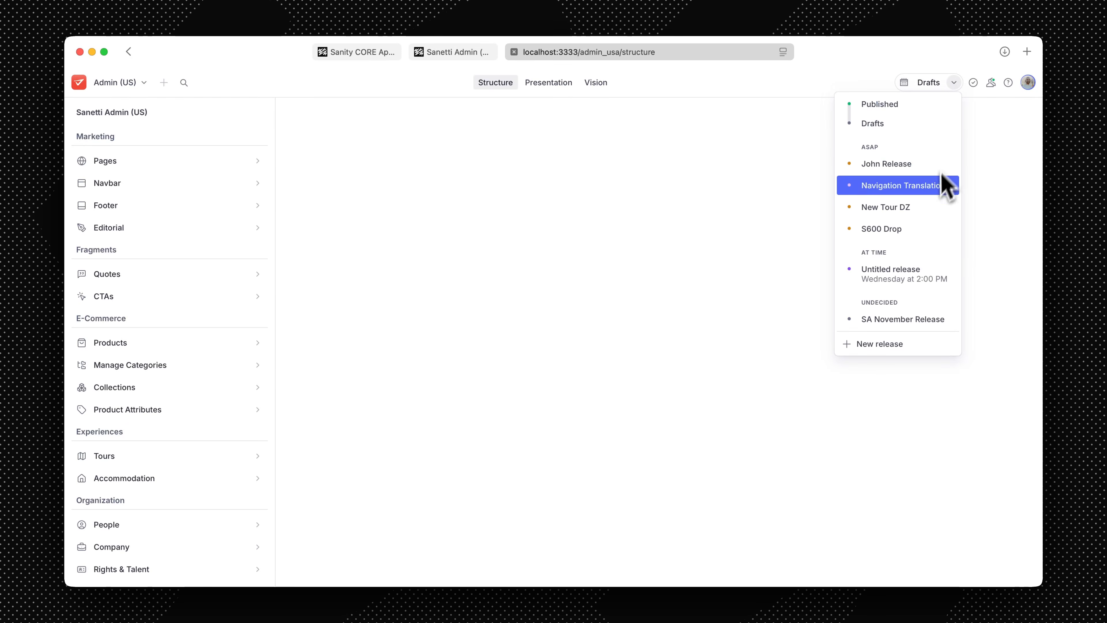
left_click(932, 230)
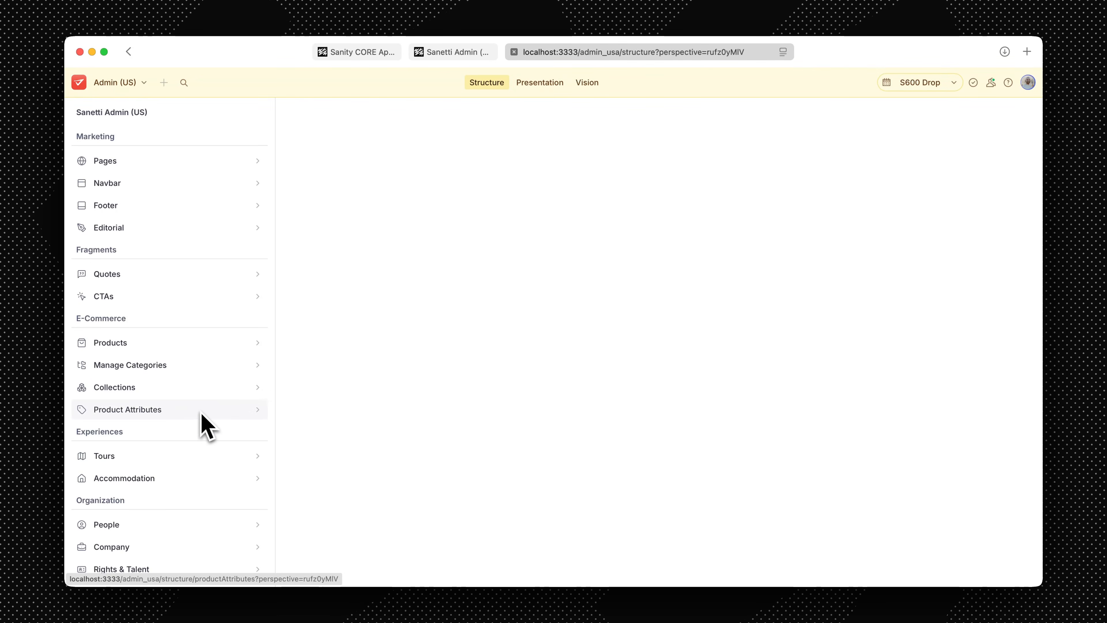
Open the list of Road Bikes products within the Bikes category
left_click(184, 349)
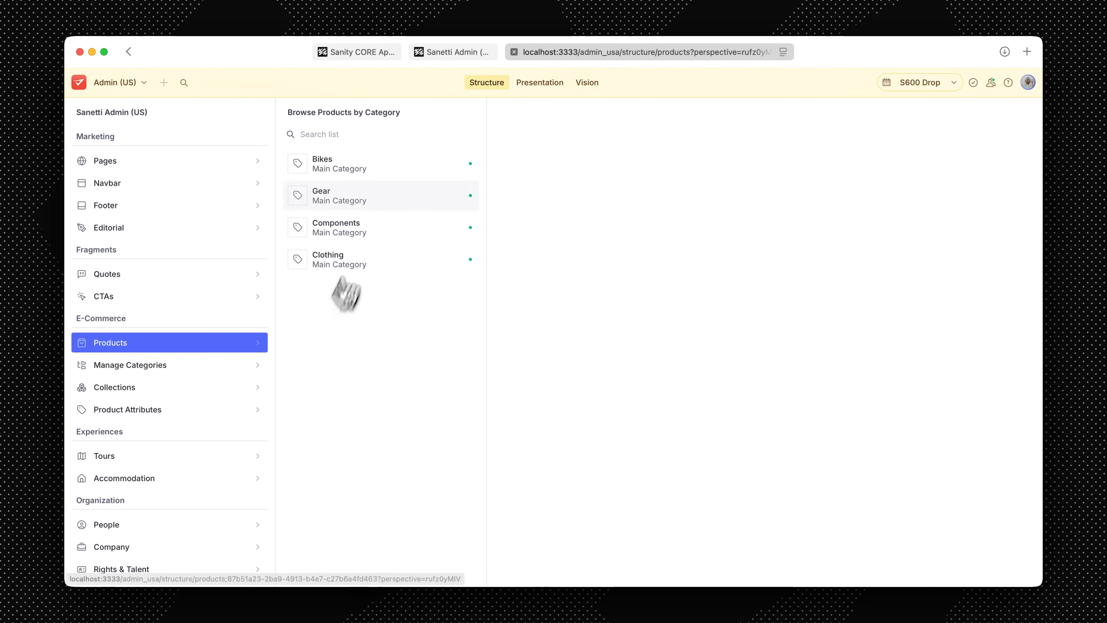
left_click(371, 169)
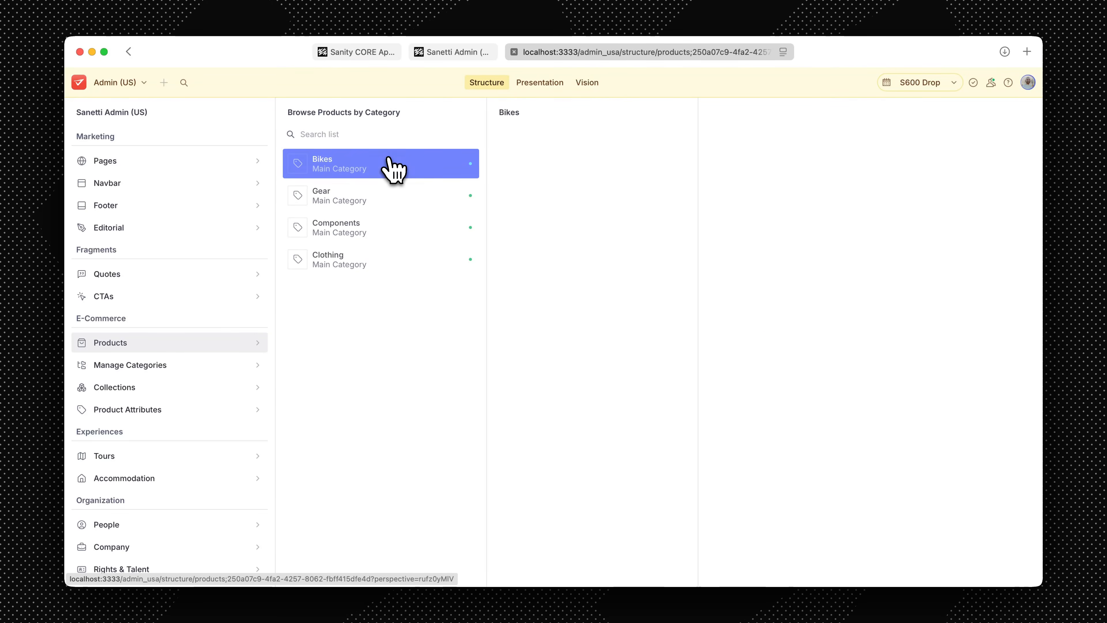
left_click(551, 210)
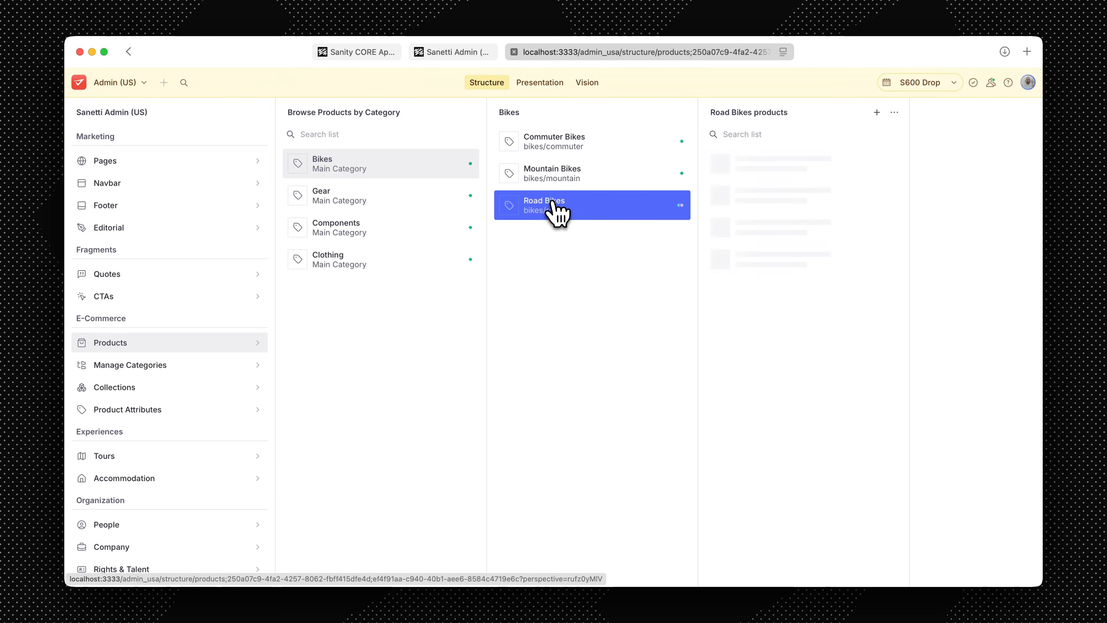
Add the S600 road bike product to the S600 Drop release and turn off its Hidden setting
left_click(767, 172)
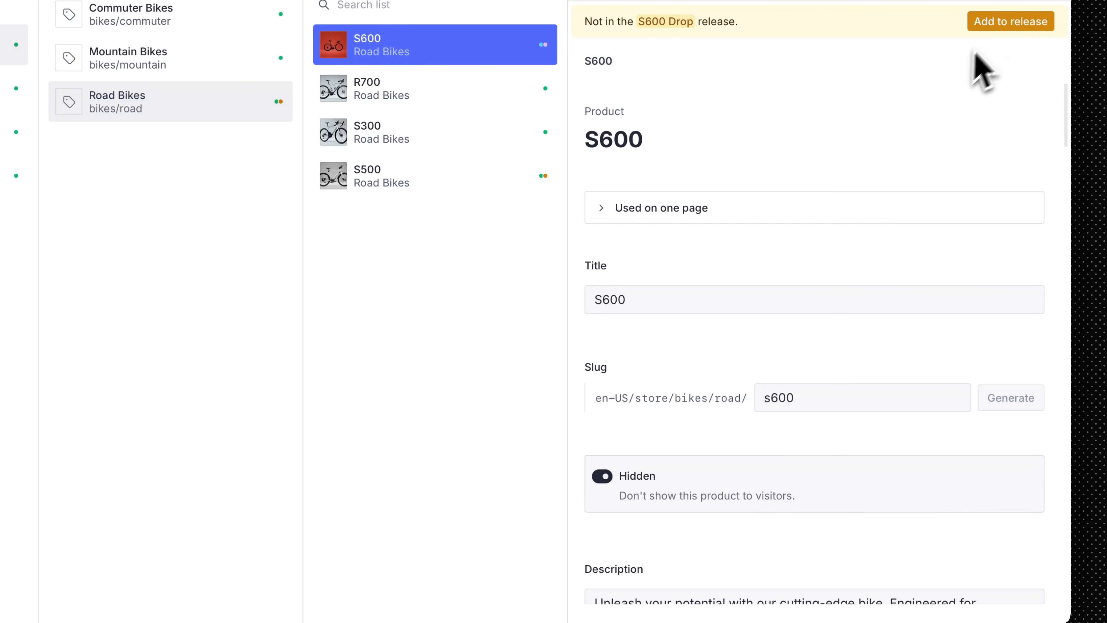
left_click(1005, 27)
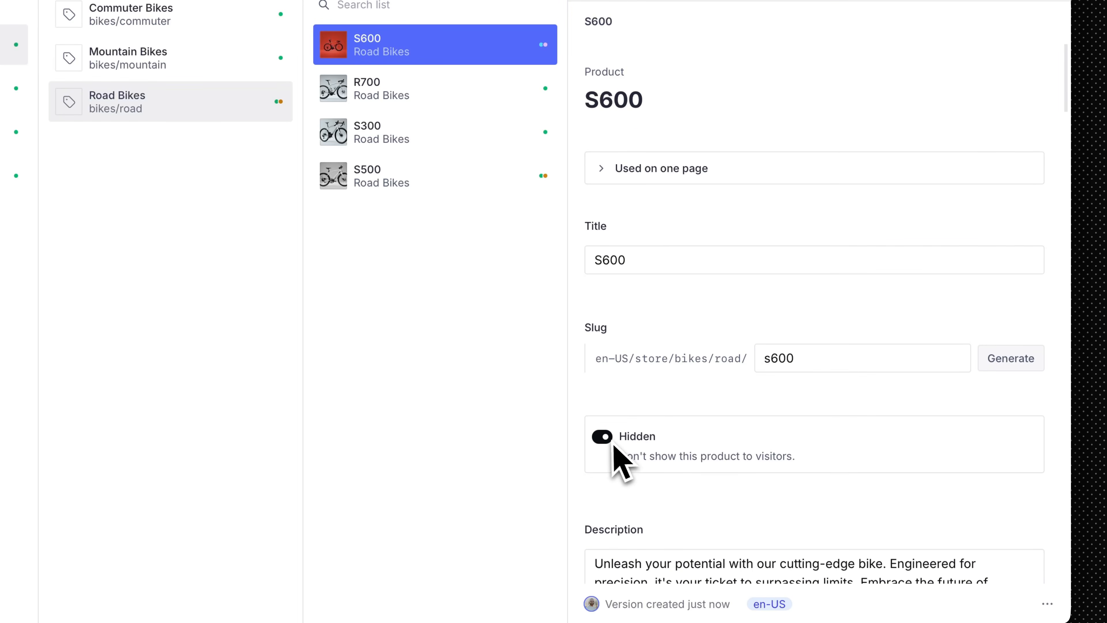
left_click(601, 436)
Set the S600 product's badge to New
scroll(855, 271, "down", 15)
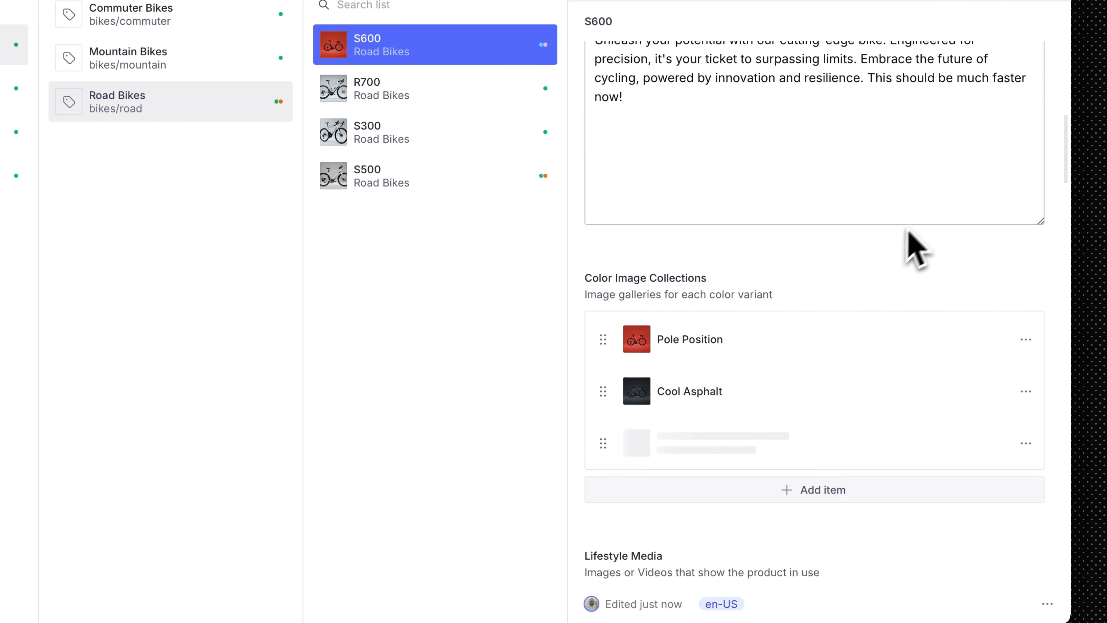
scroll(952, 205, "down", 8)
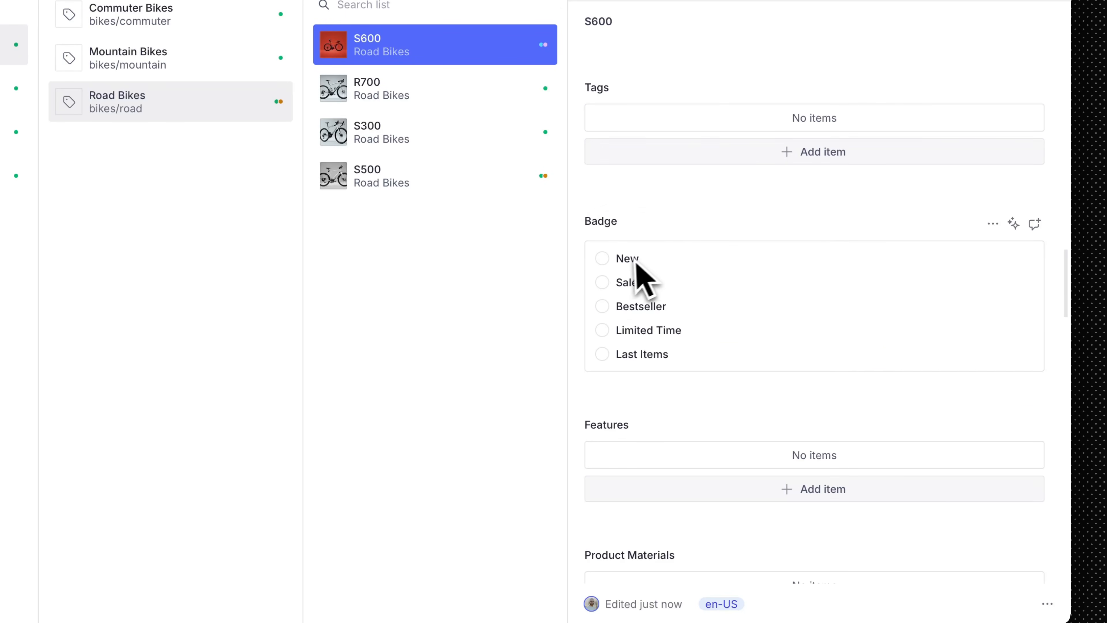
scroll(803, 228, "down", 4)
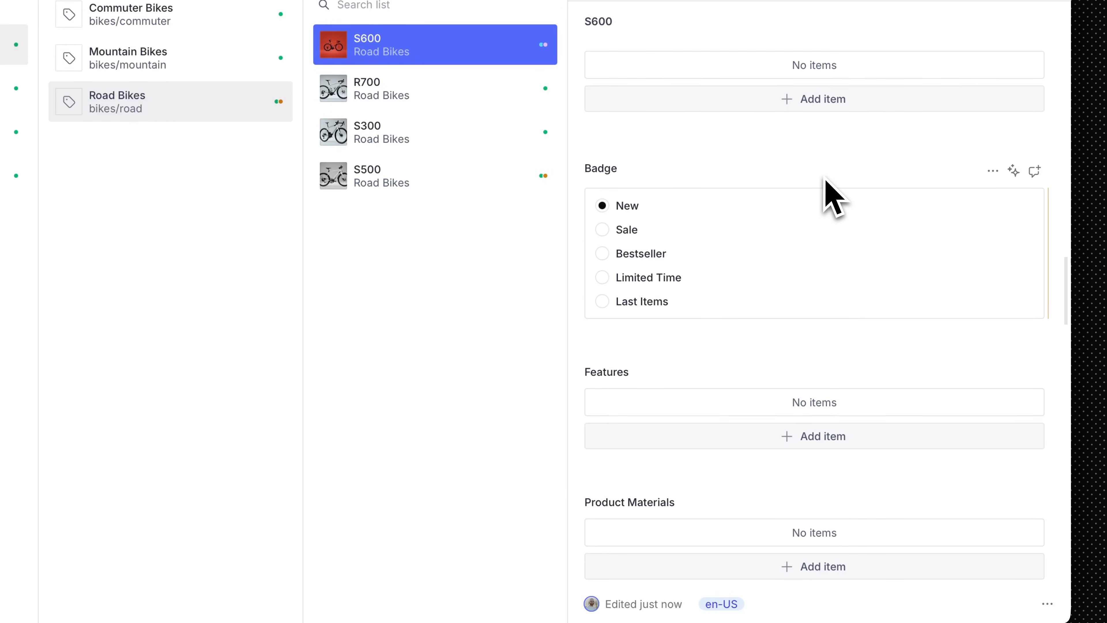
Add Carbon Fibre as a product material of the S600
scroll(841, 170, "down", 6)
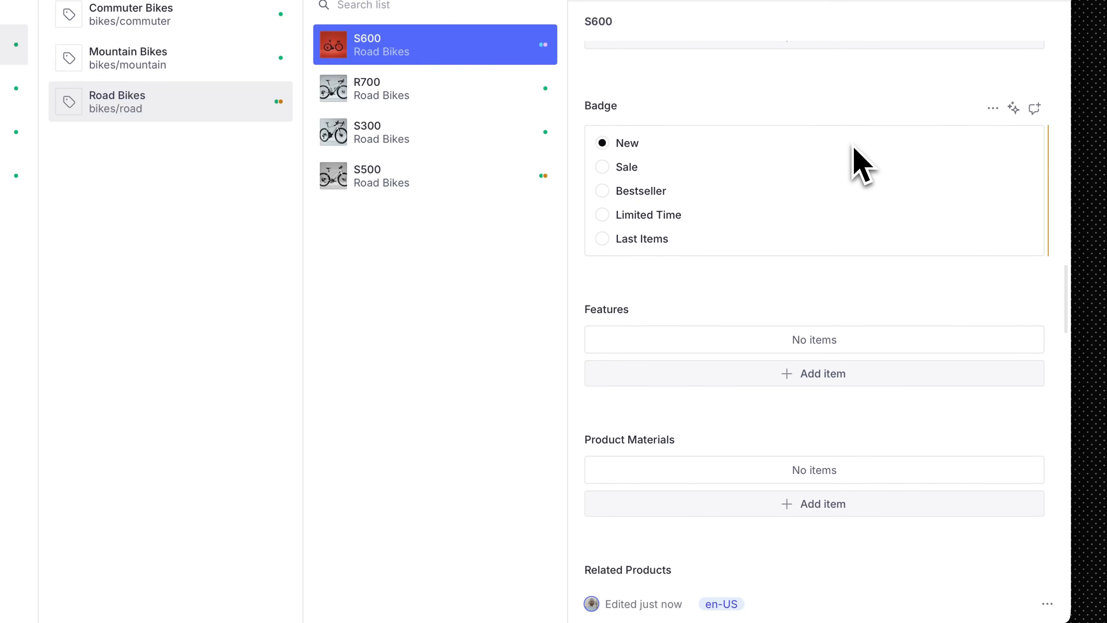
scroll(857, 159, "down", 5)
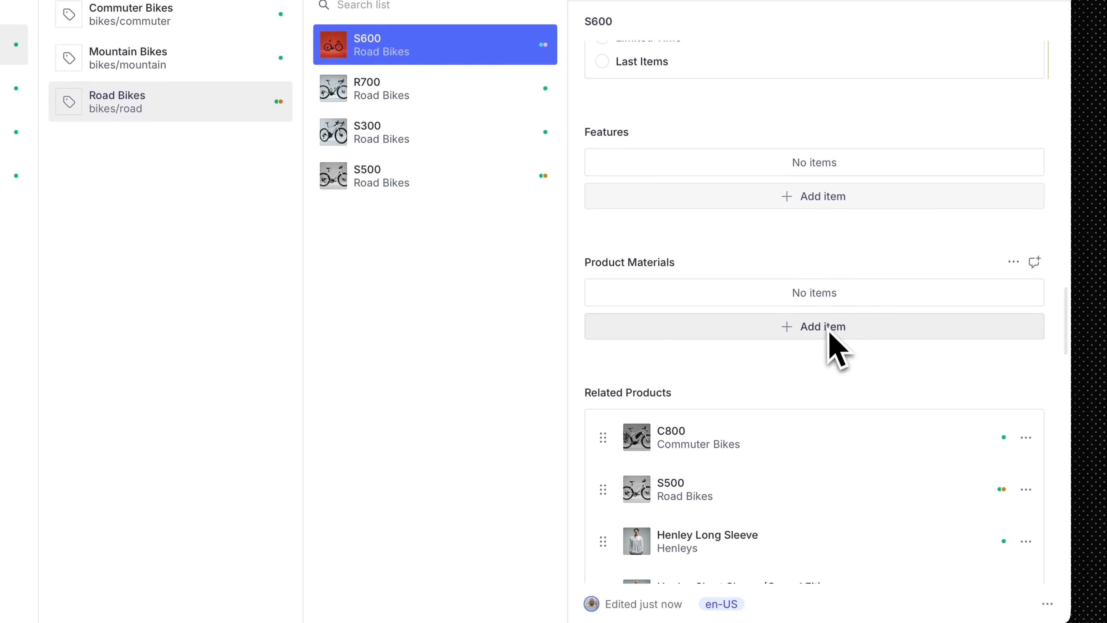
left_click(830, 330)
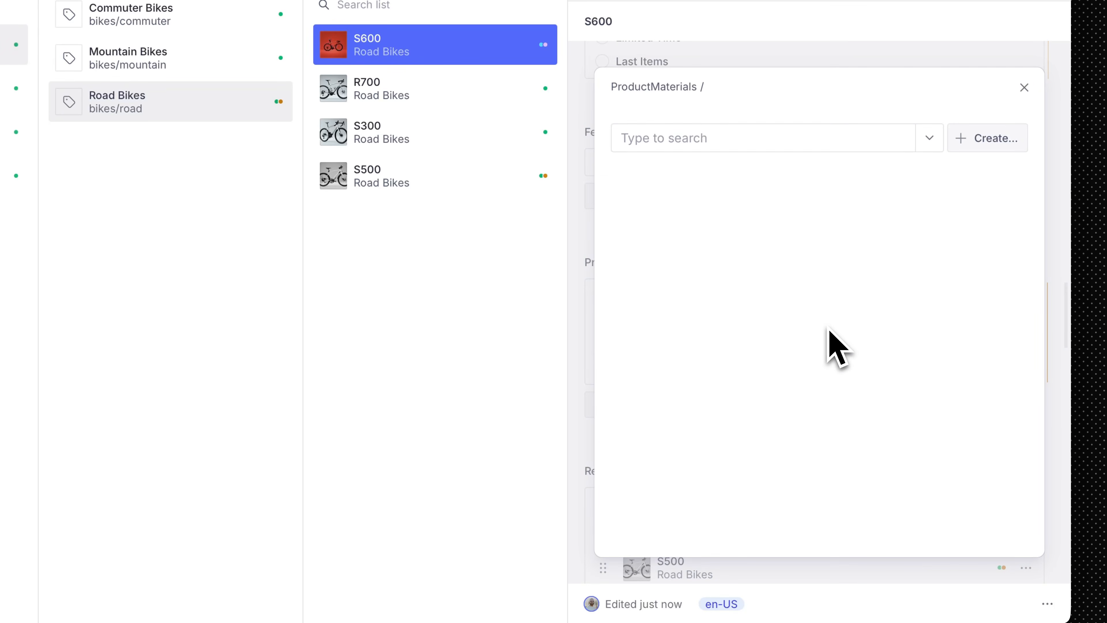
left_click(821, 149)
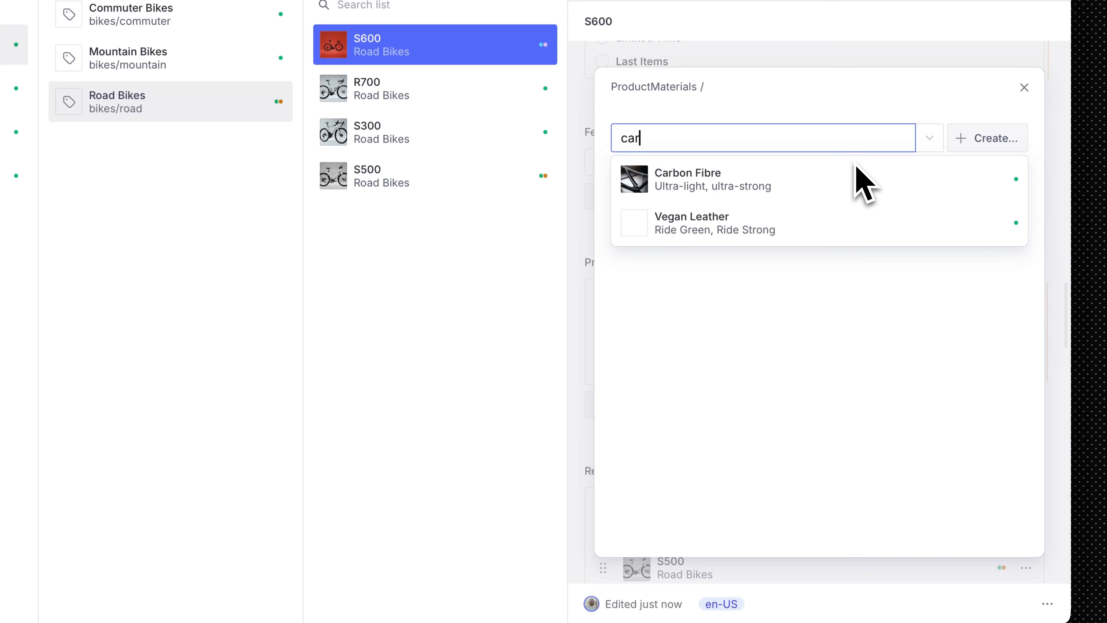
left_click(860, 181)
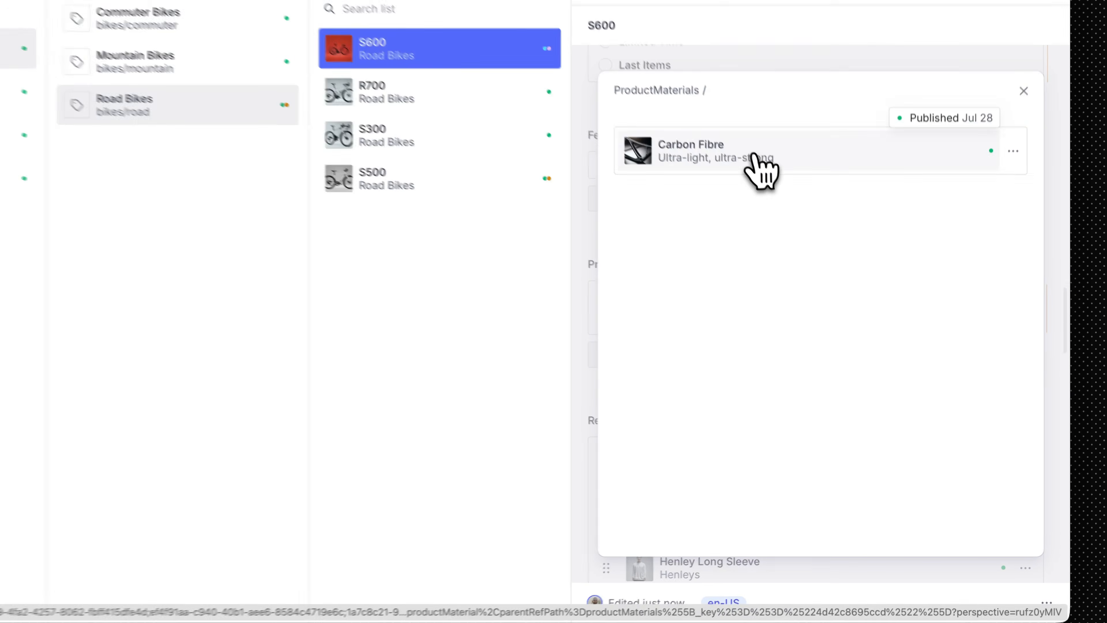
Open the Carbon Fibre material's document, review its tagline and description, and close the material dialog
left_click(752, 154)
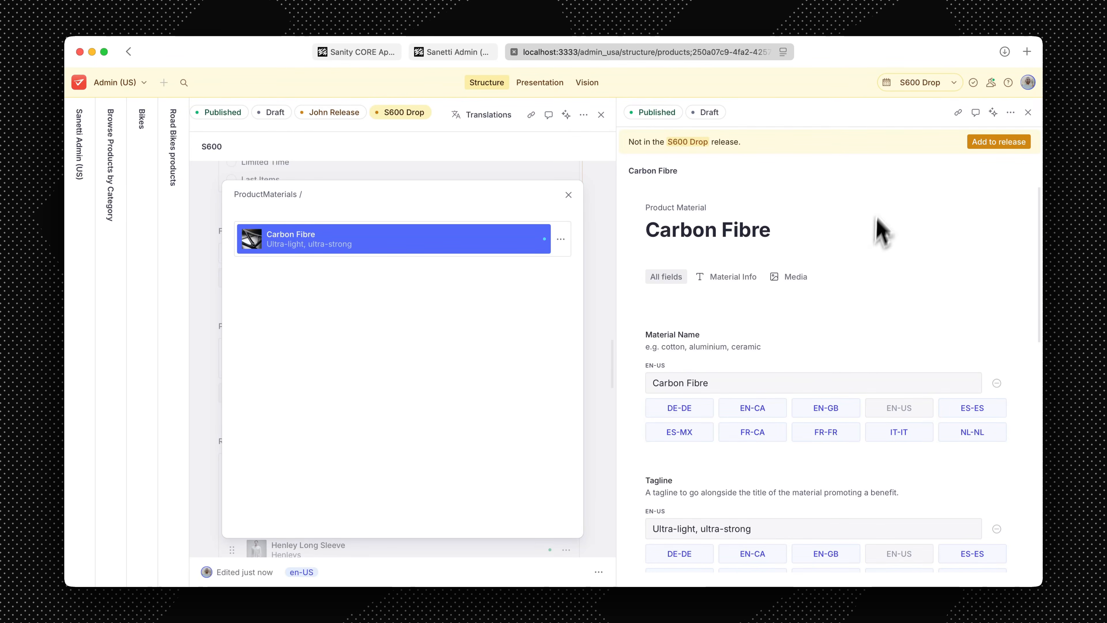
scroll(898, 240, "down", 6)
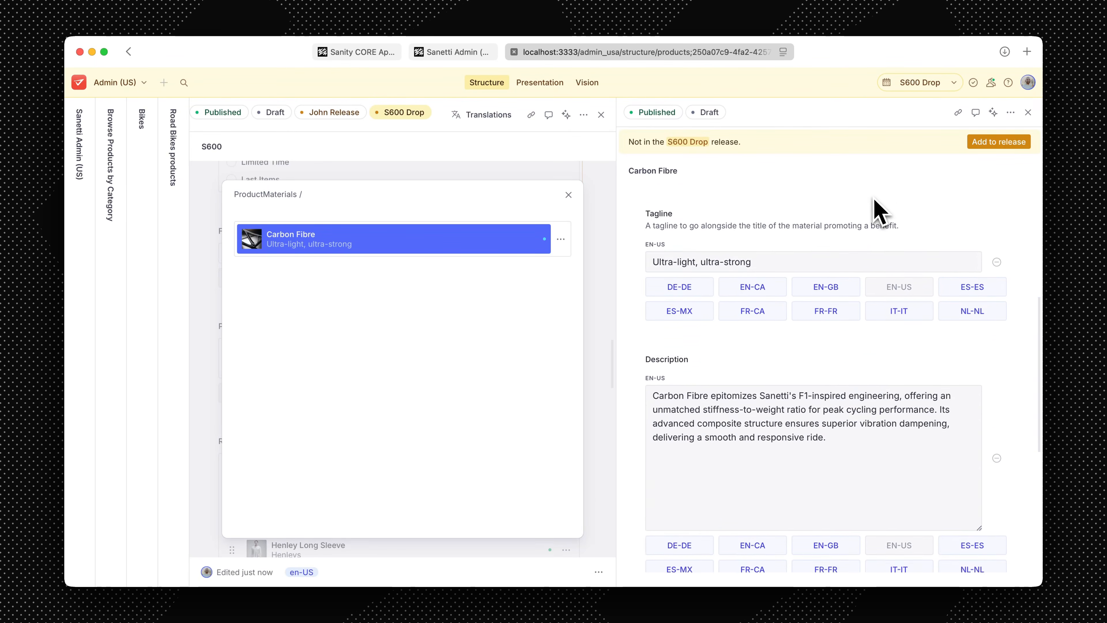
scroll(877, 210, "down", 6)
scroll(820, 220, "up", 4)
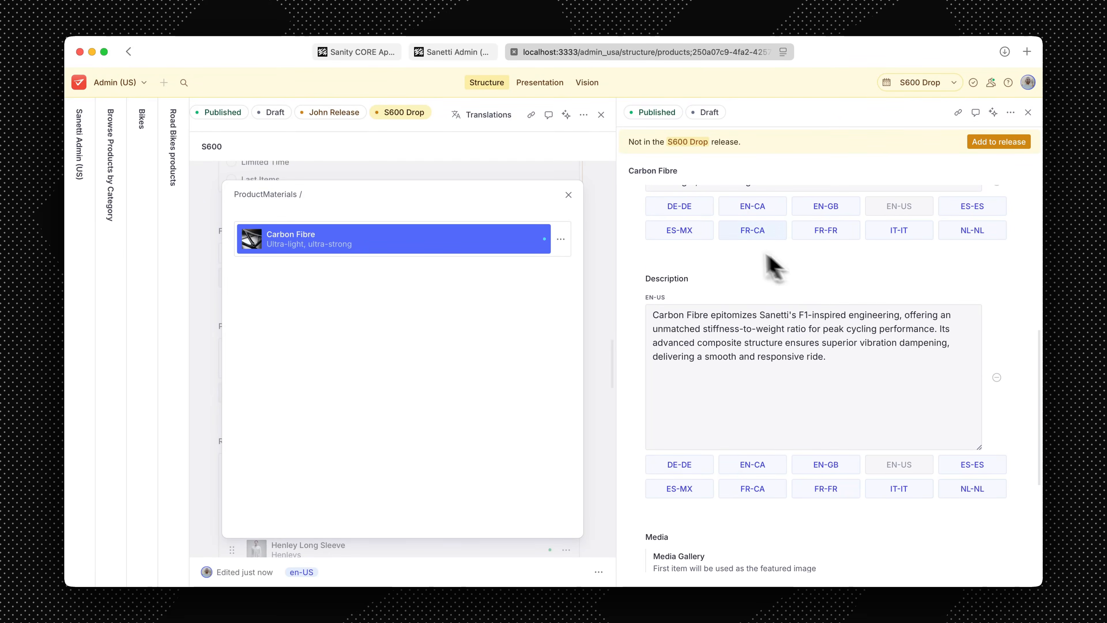
left_click(569, 196)
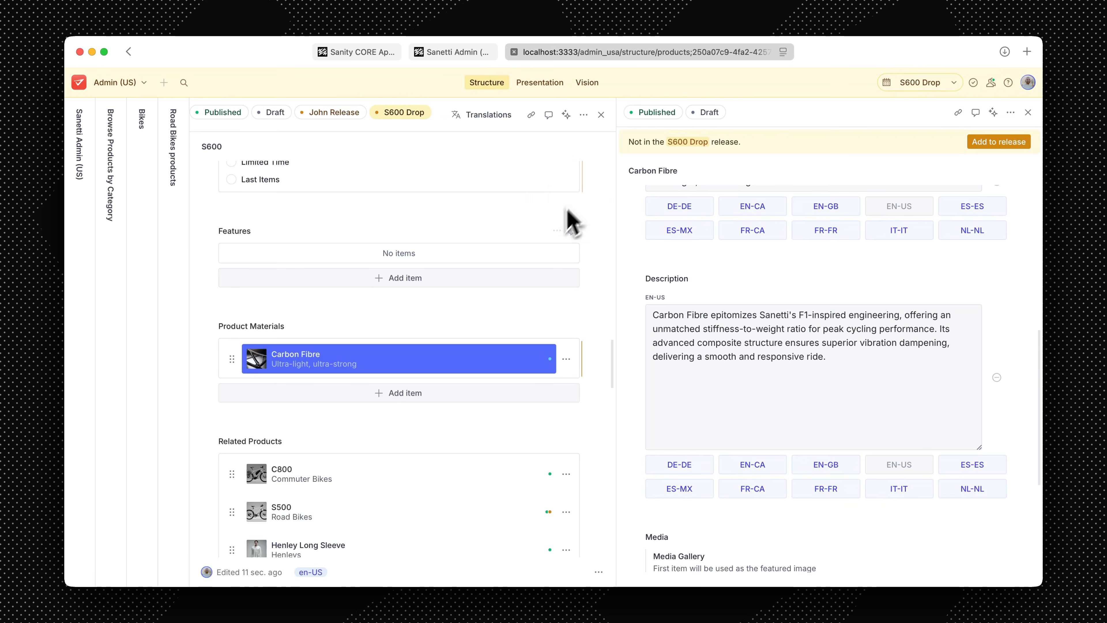
Review the S600 product's remaining fields, including variants, SKU, SEO values, color image collections and lifestyle media
scroll(526, 279, "down", 10)
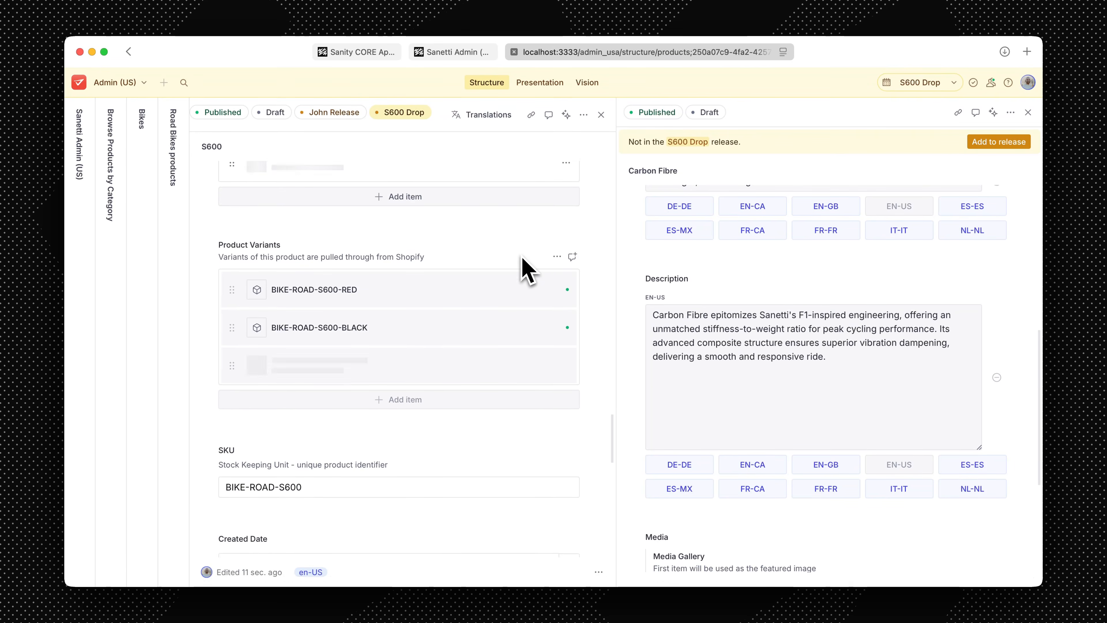
scroll(527, 275, "down", 5)
scroll(529, 268, "down", 5)
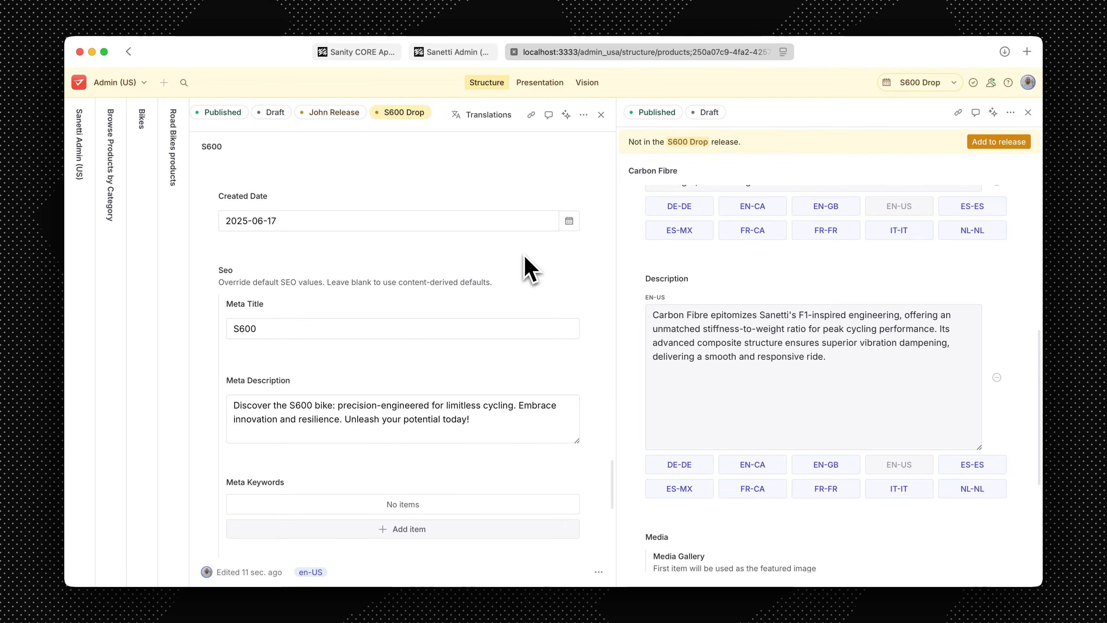
scroll(529, 268, "down", 5)
scroll(530, 268, "up", 4)
scroll(530, 268, "up", 15)
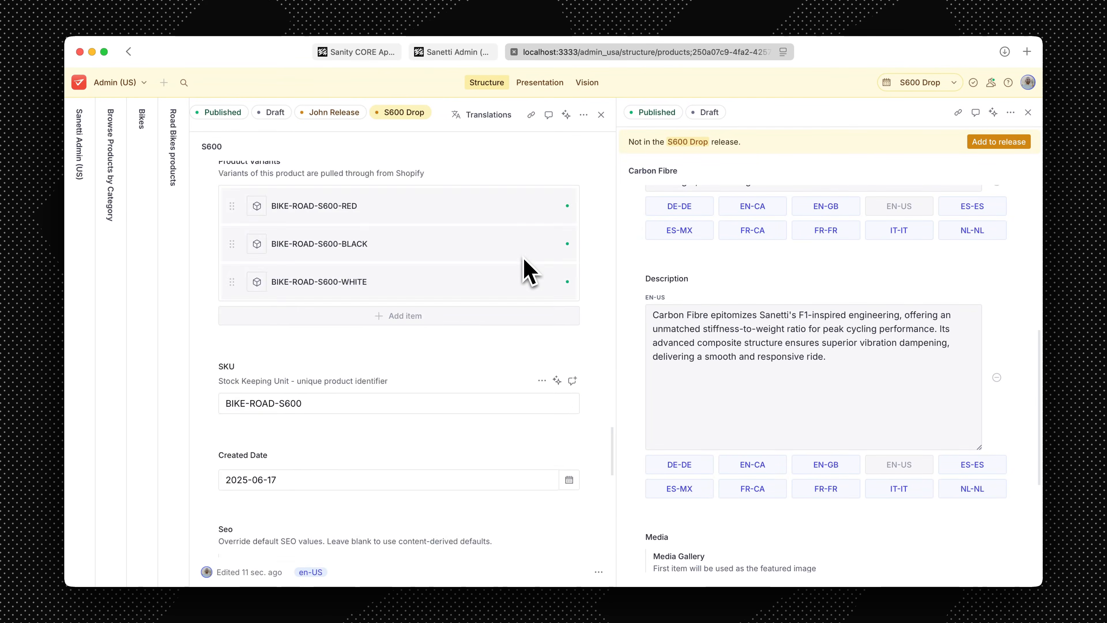
scroll(527, 271, "up", 10)
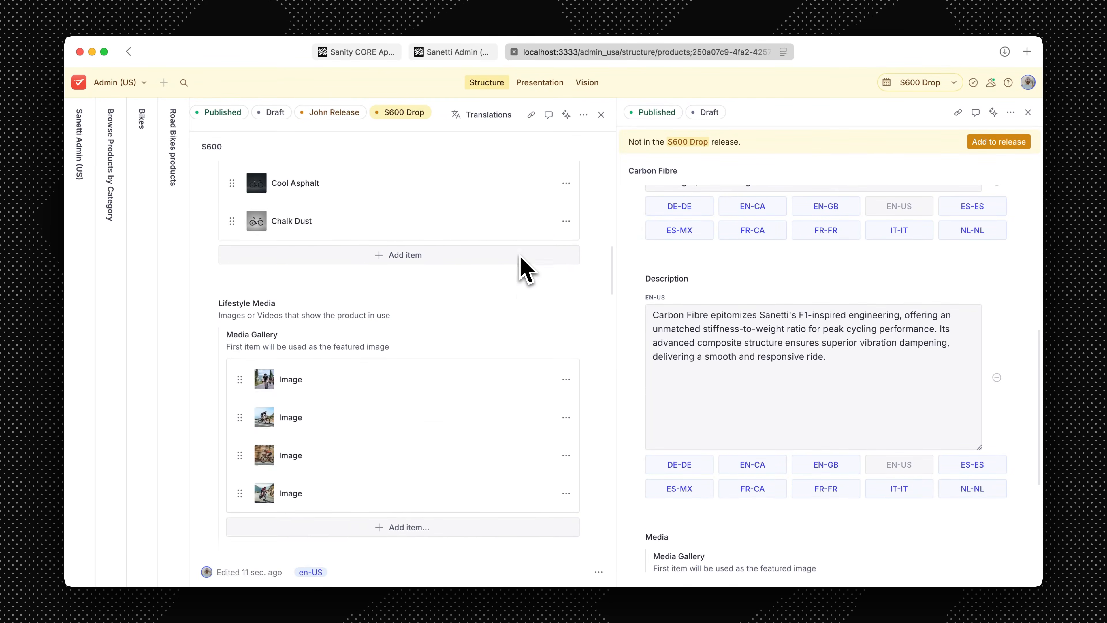
scroll(540, 264, "up", 5)
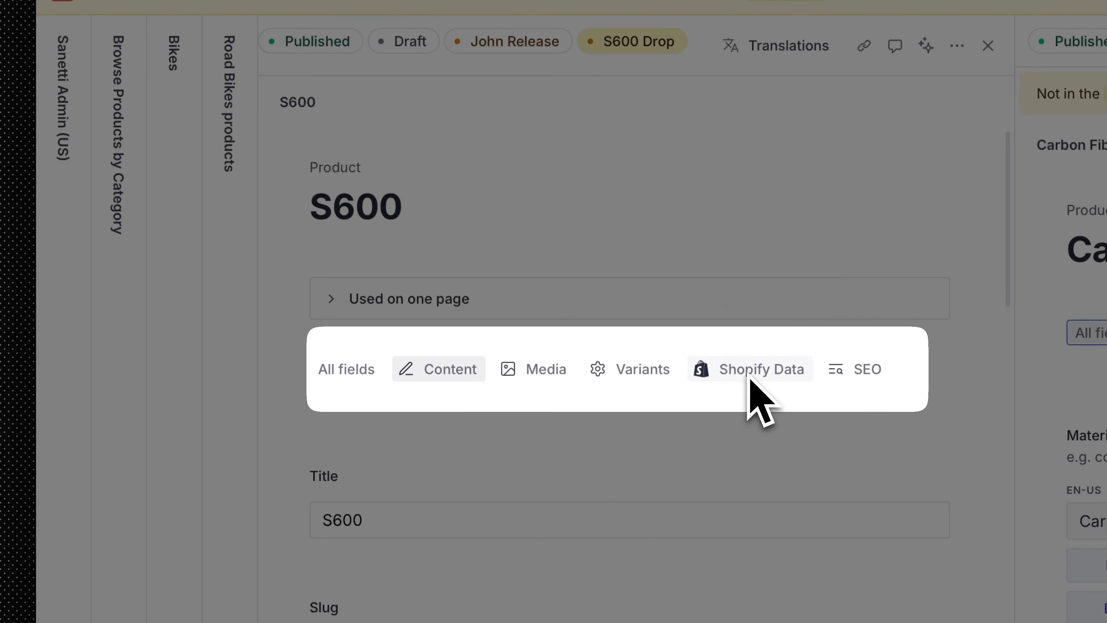
Examine the S600 product's Shopify Data and SEO field groups
left_click(749, 375)
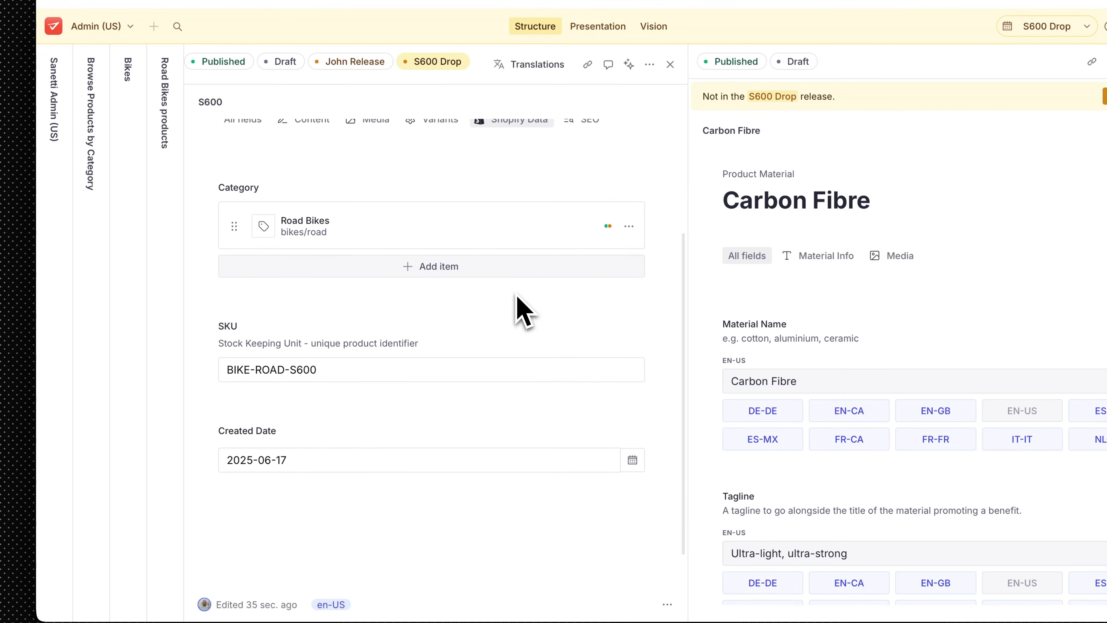
scroll(516, 309, "up", 2)
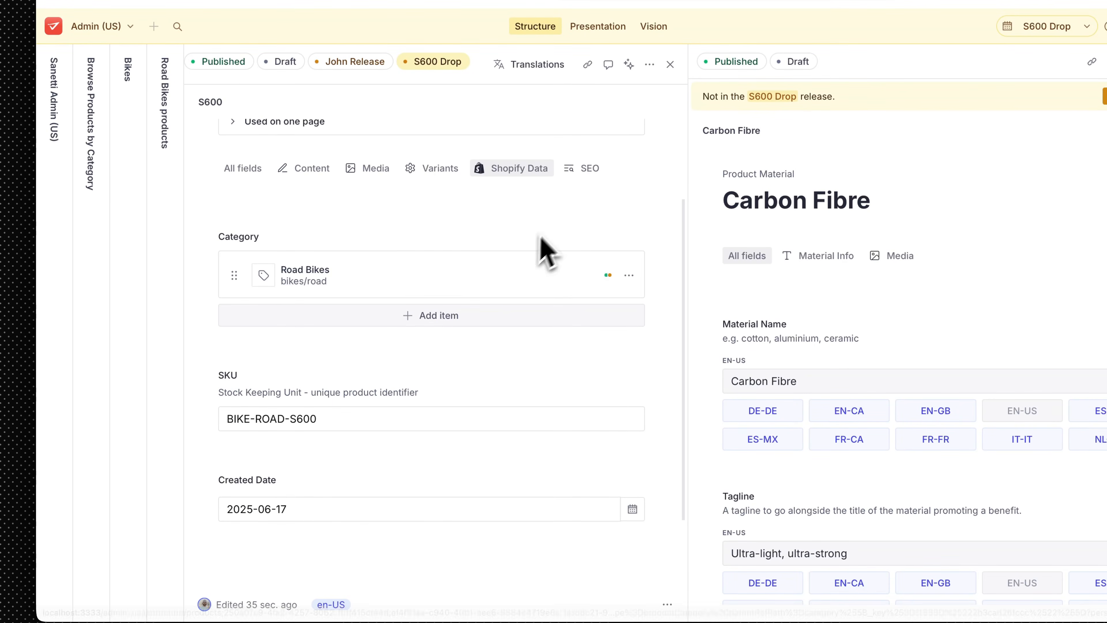
left_click(586, 169)
scroll(588, 205, "down", 2)
scroll(592, 216, "down", 8)
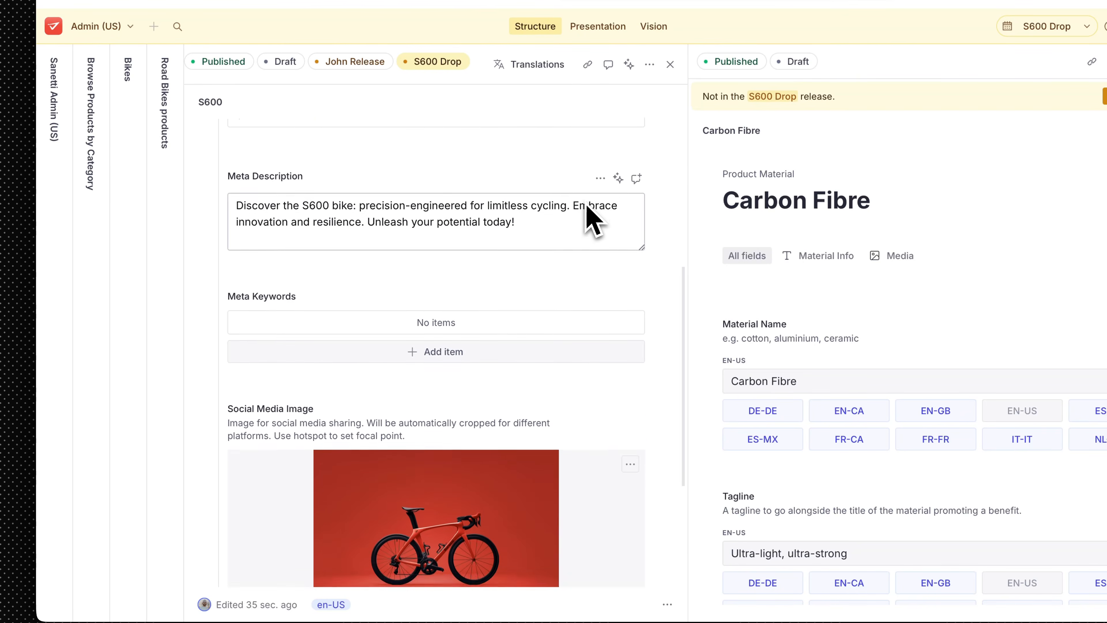
scroll(591, 218, "up", 12)
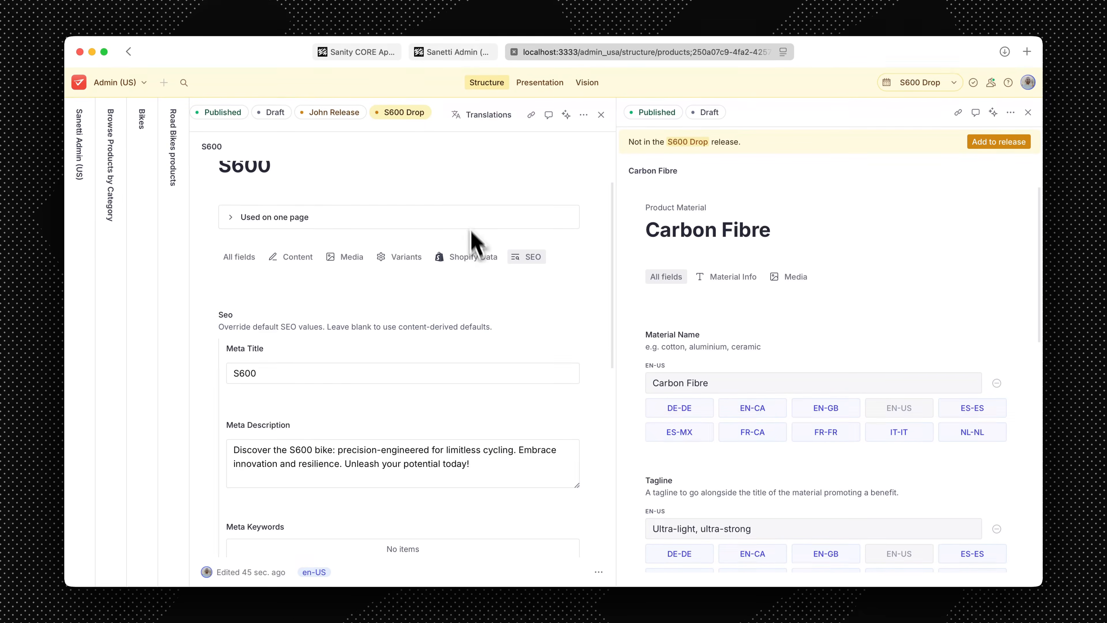
Check off Enrich product in the Ecommerce 101 checklist
left_click(379, 54)
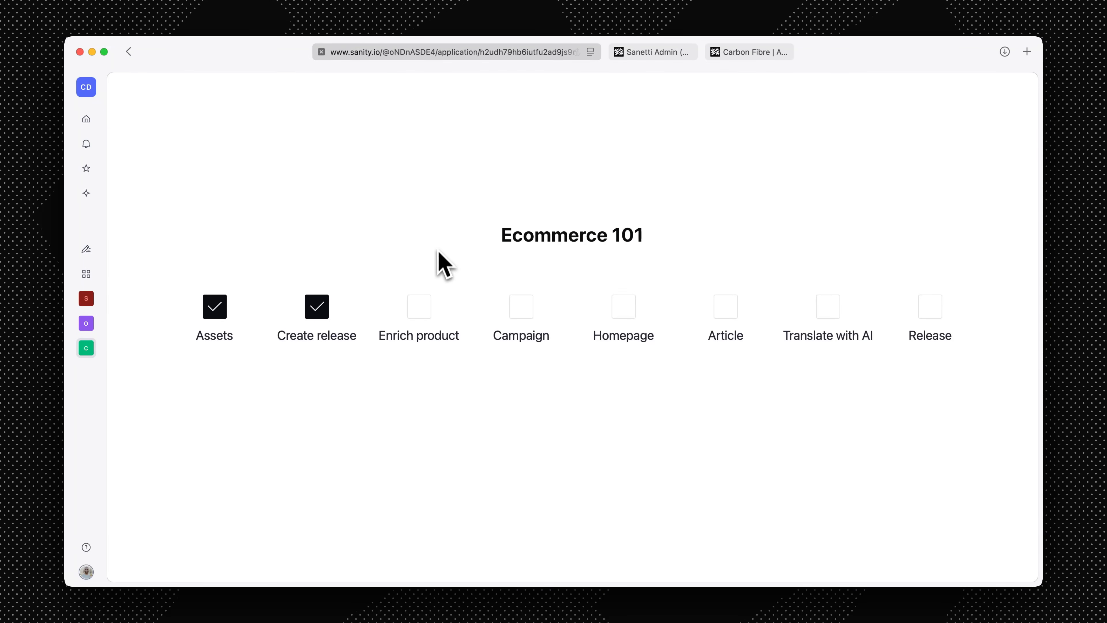
left_click(423, 312)
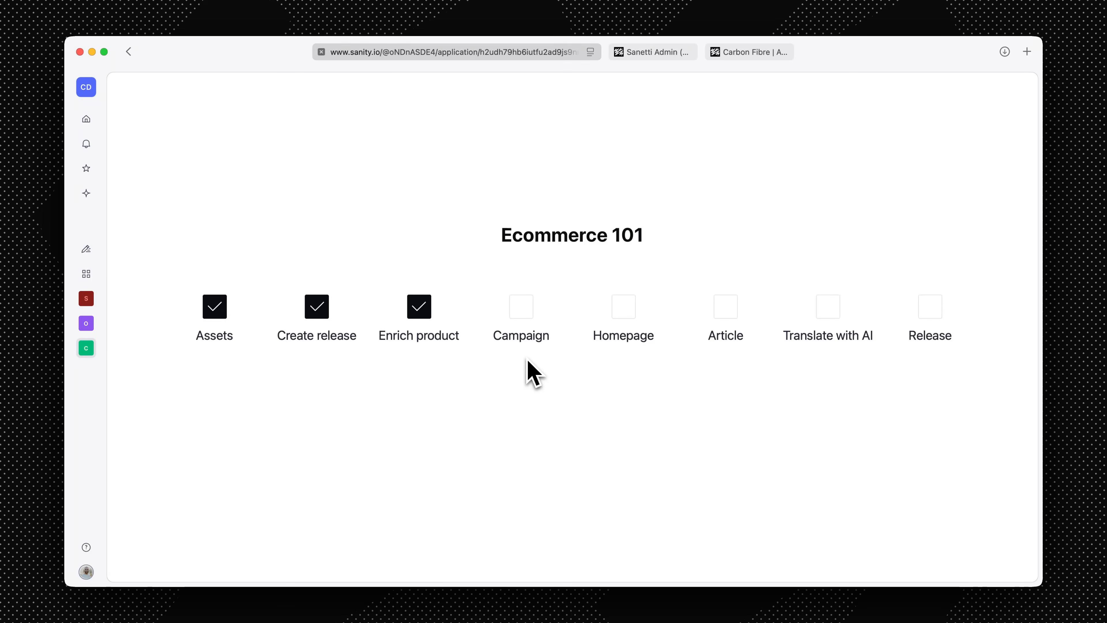
Create a CTA in Admin (US) with identifier "S600 Drop", text "Let's Ride!" and a description promoting the Tour de France champion's bike
left_click(748, 54)
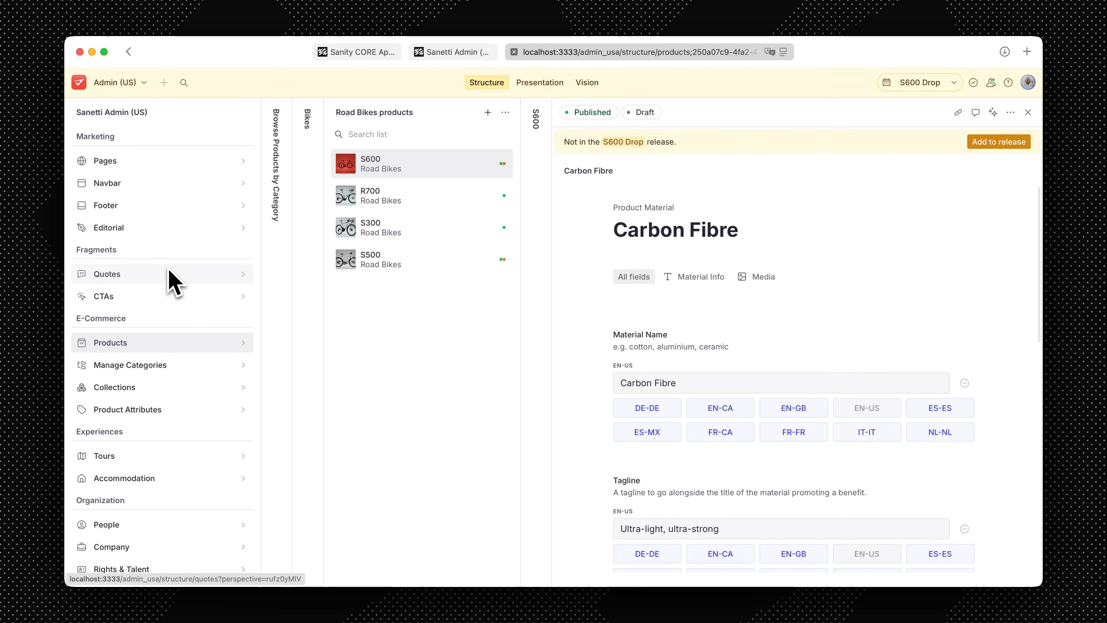
left_click(173, 301)
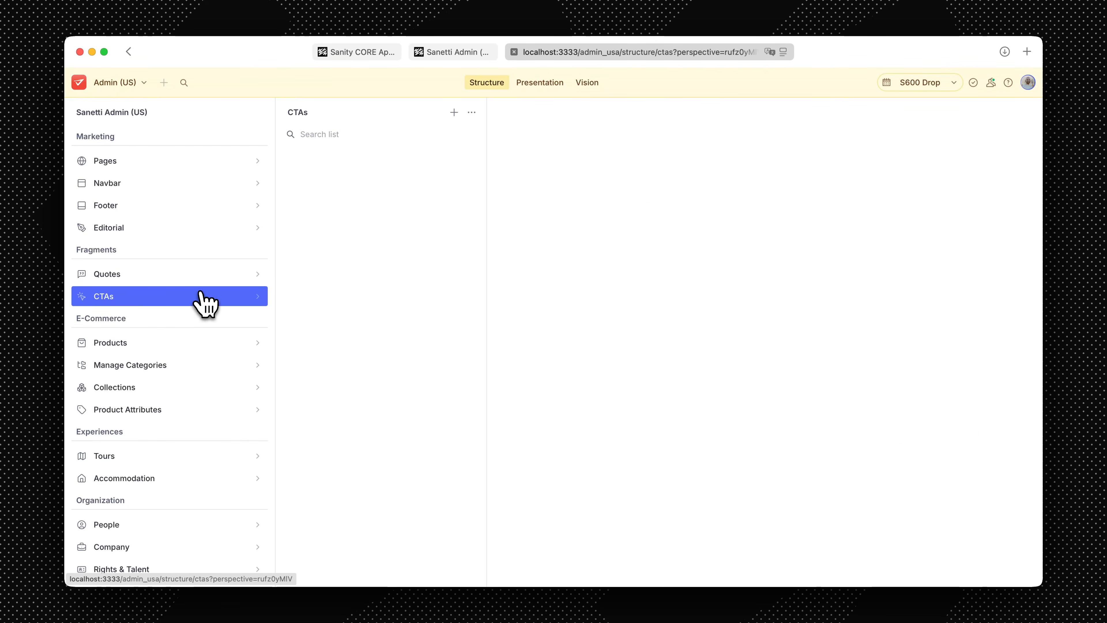
left_click(453, 113)
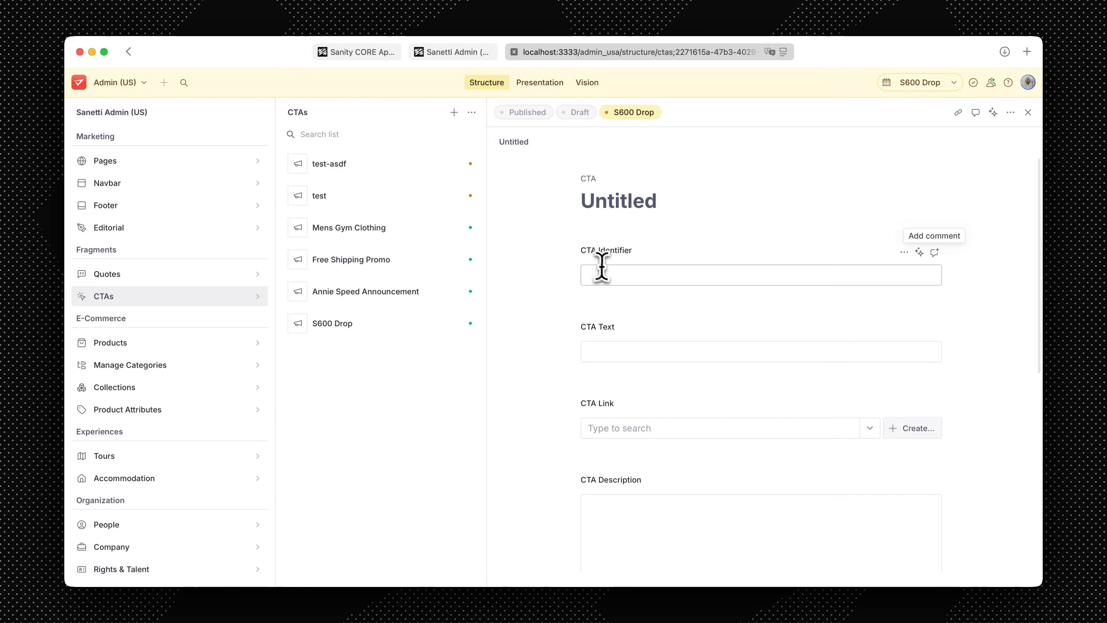
left_click(606, 274)
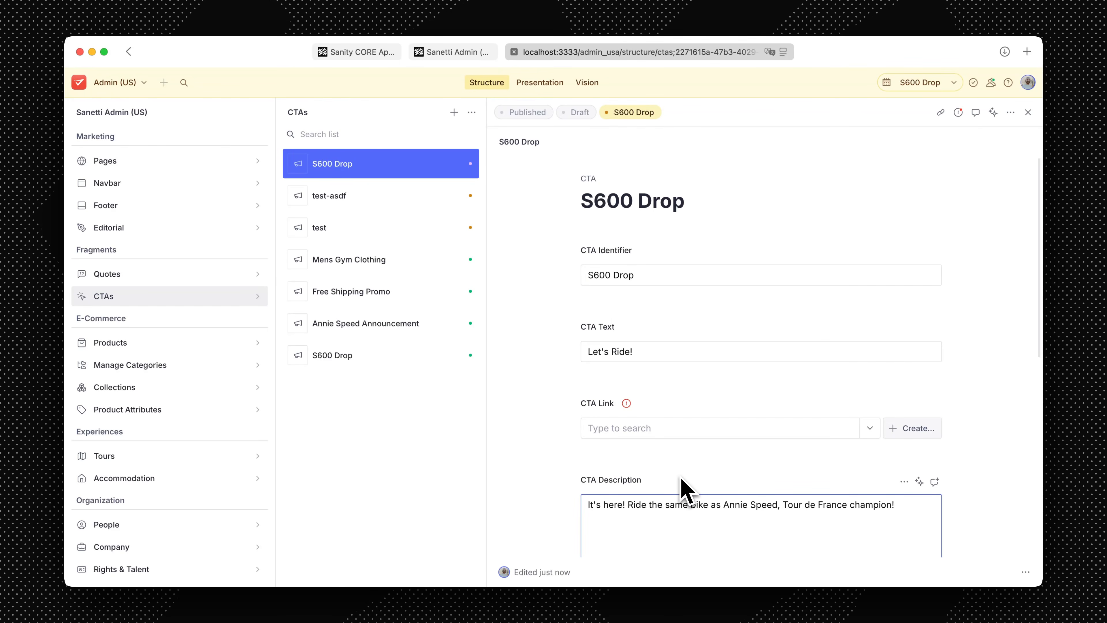
Search for "s600" and link the new CTA to the S600 road bike product
left_click(684, 425)
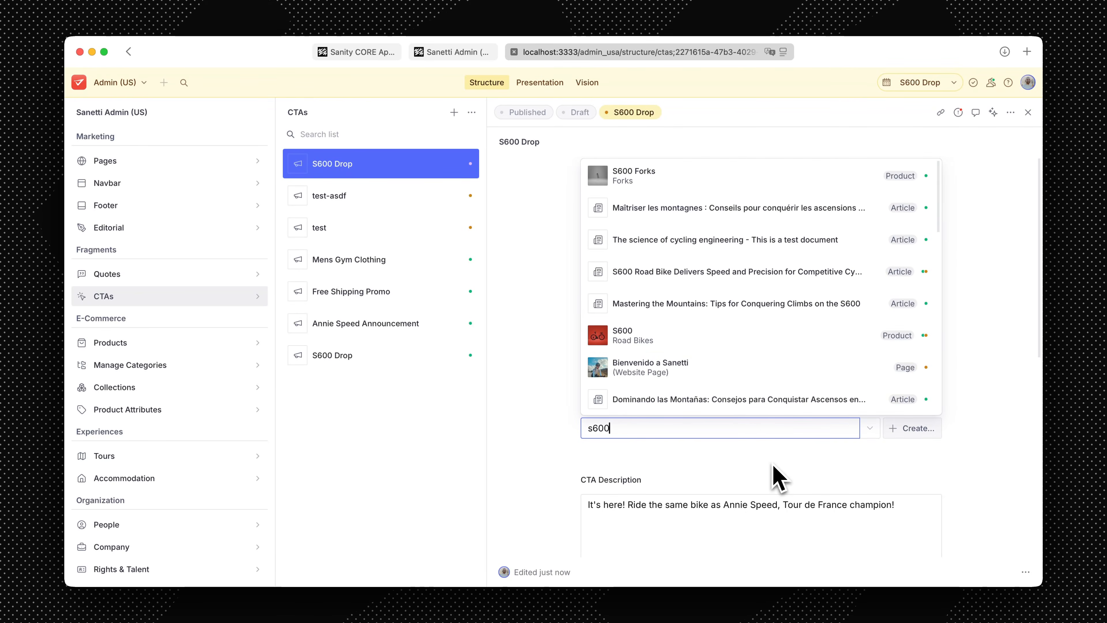
left_click(708, 335)
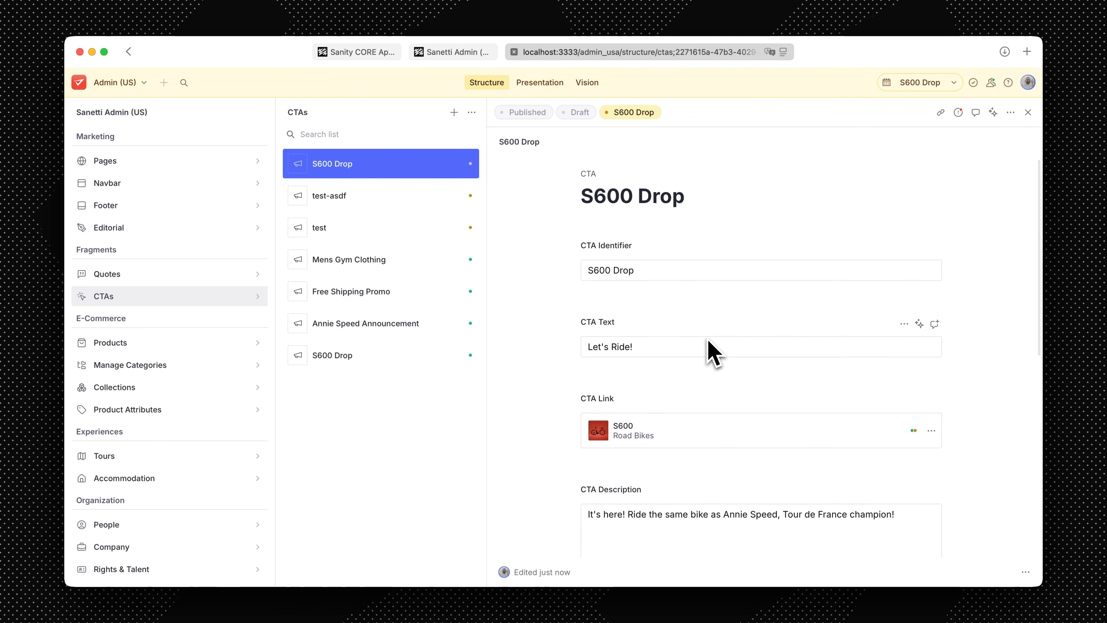
Open the media library selection for the CTA's image and look through the photoshoot aspect filters
scroll(707, 341, "down", 1)
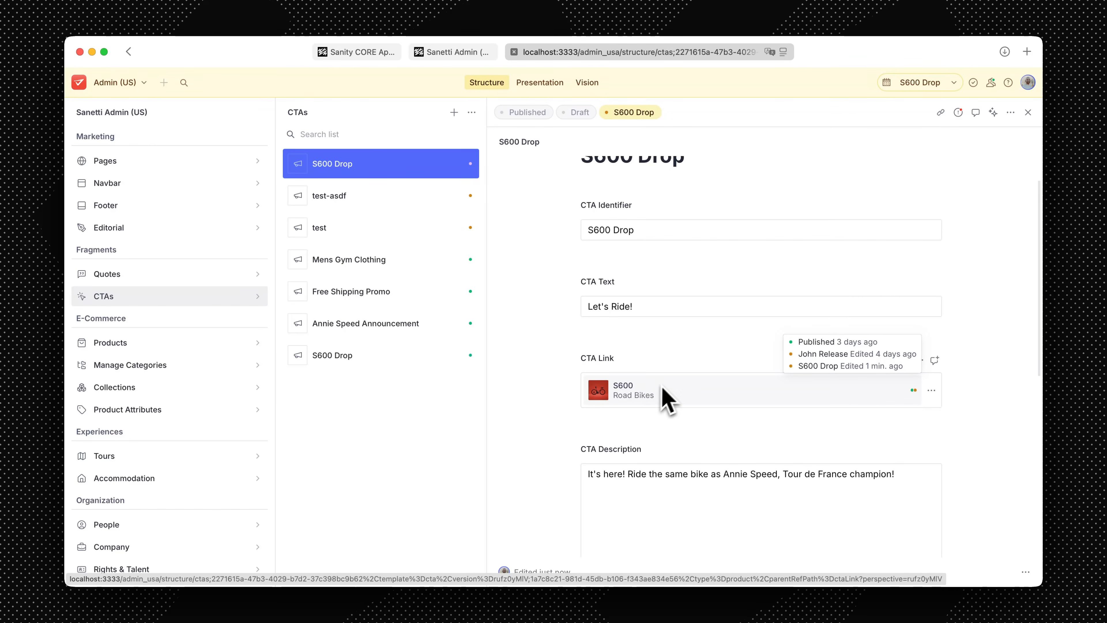
scroll(675, 389, "down", 1)
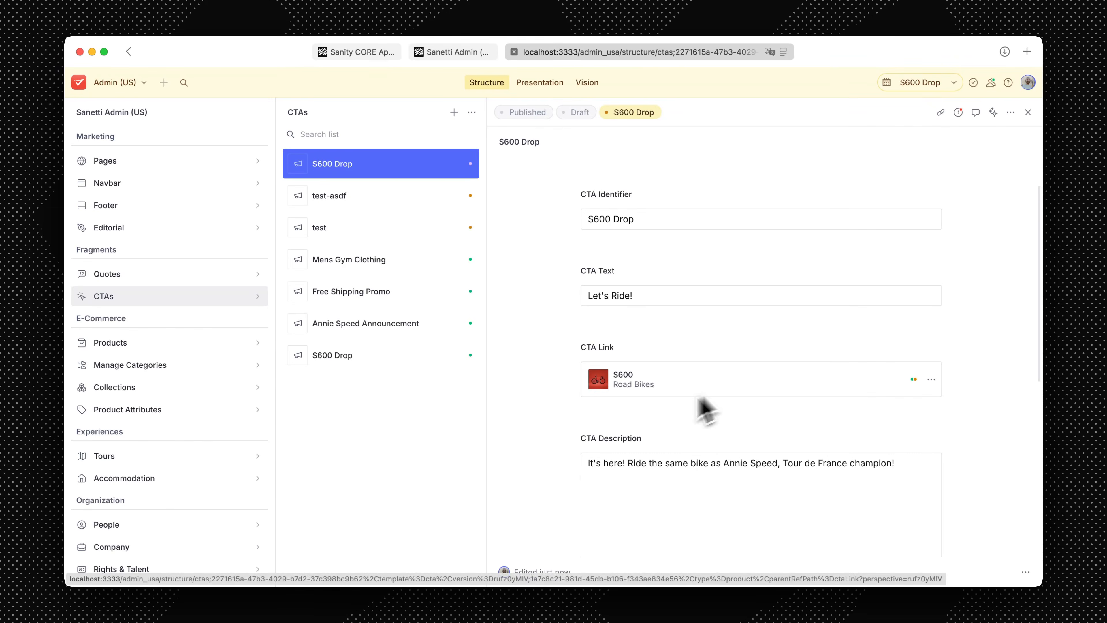
scroll(696, 411, "down", 1)
scroll(697, 403, "down", 5)
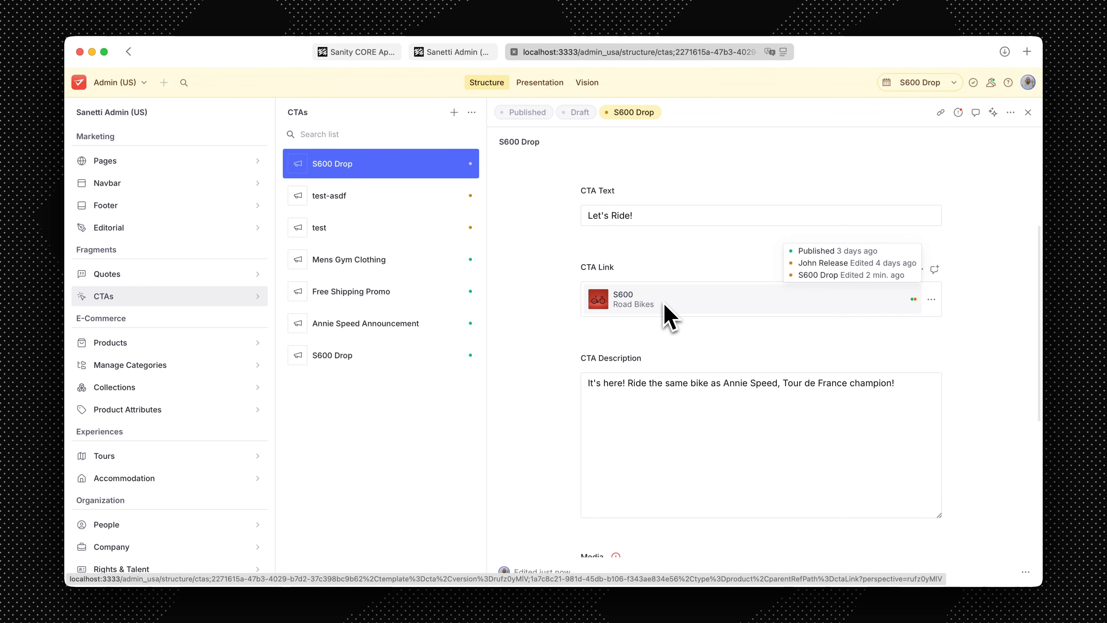
scroll(850, 340, "down", 15)
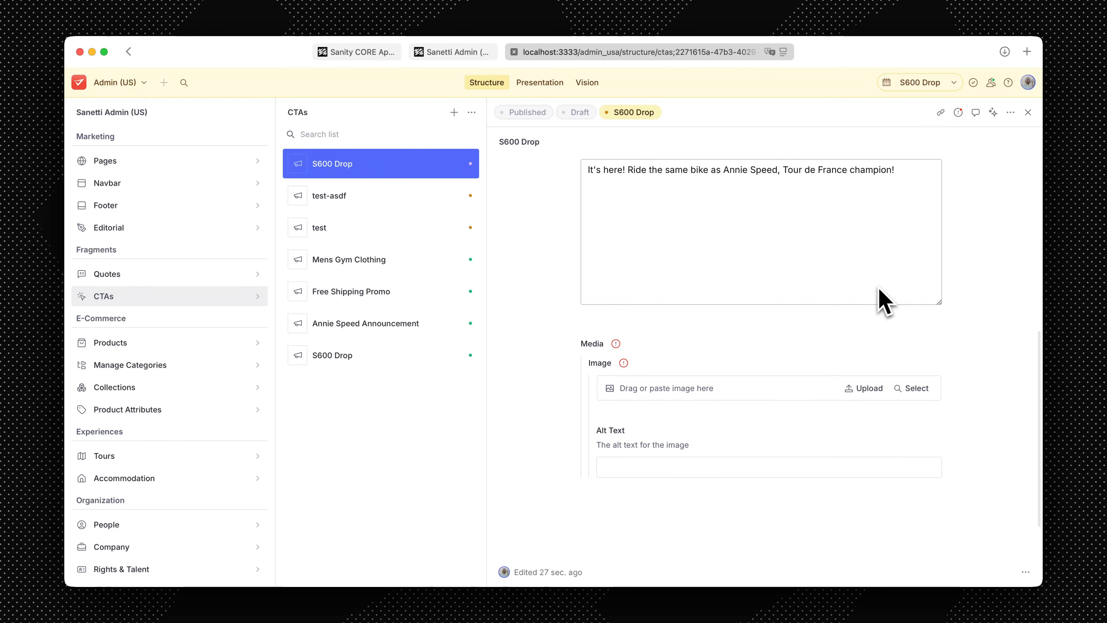
left_click(910, 382)
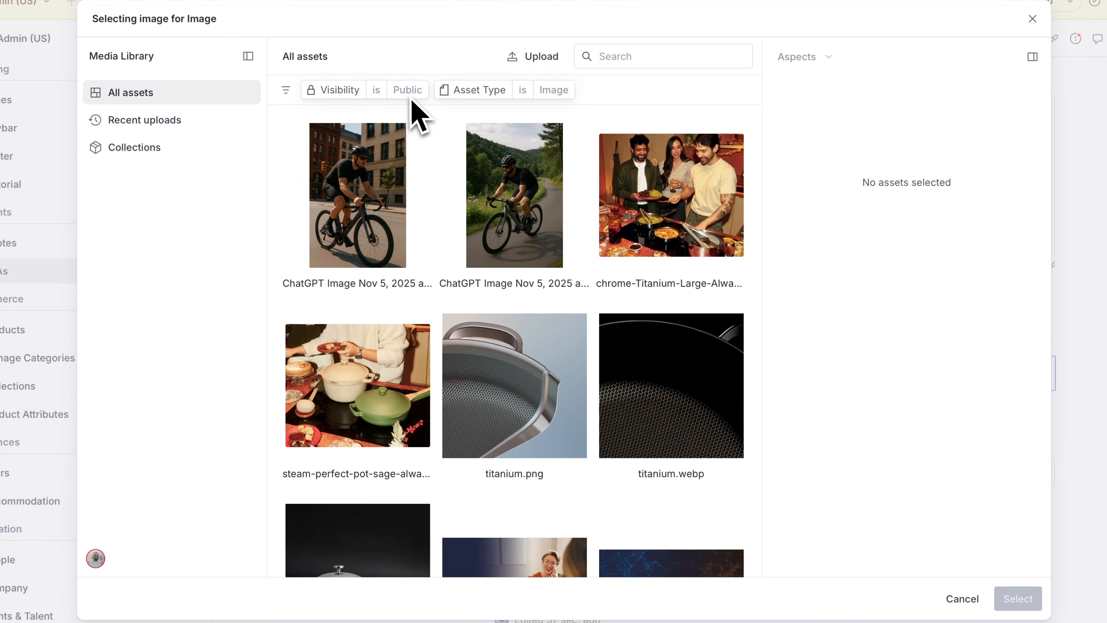
left_click(286, 90)
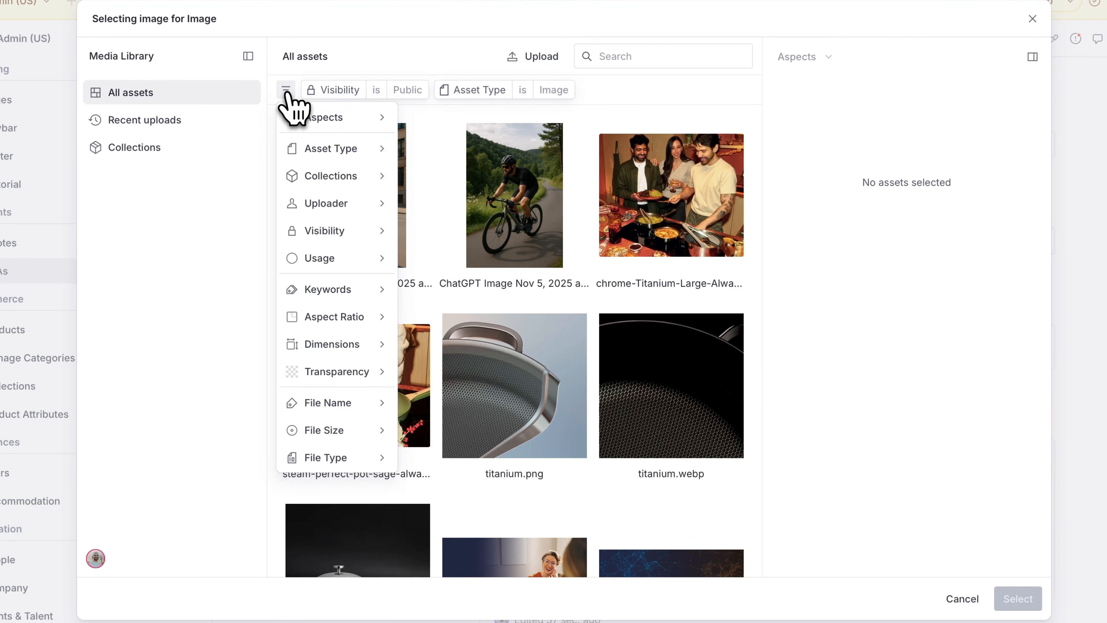
mouse_move(298, 121)
mouse_move(483, 147)
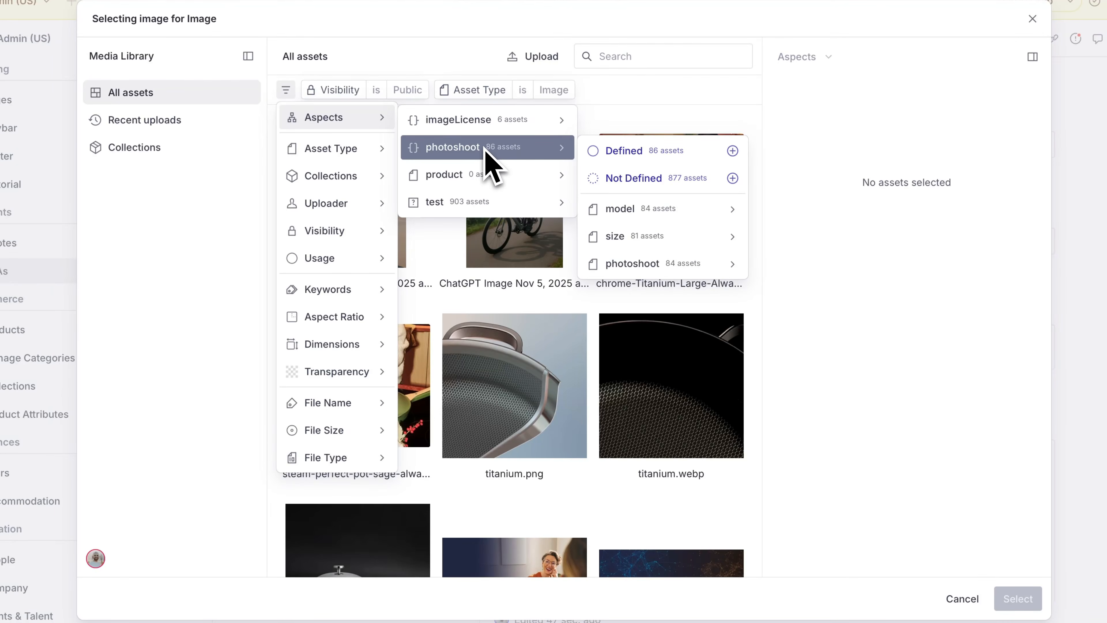
Search the media library for "red bike" and set "Sanetti Road S500 Angle - Orange.png" as the CTA image
left_click(615, 59)
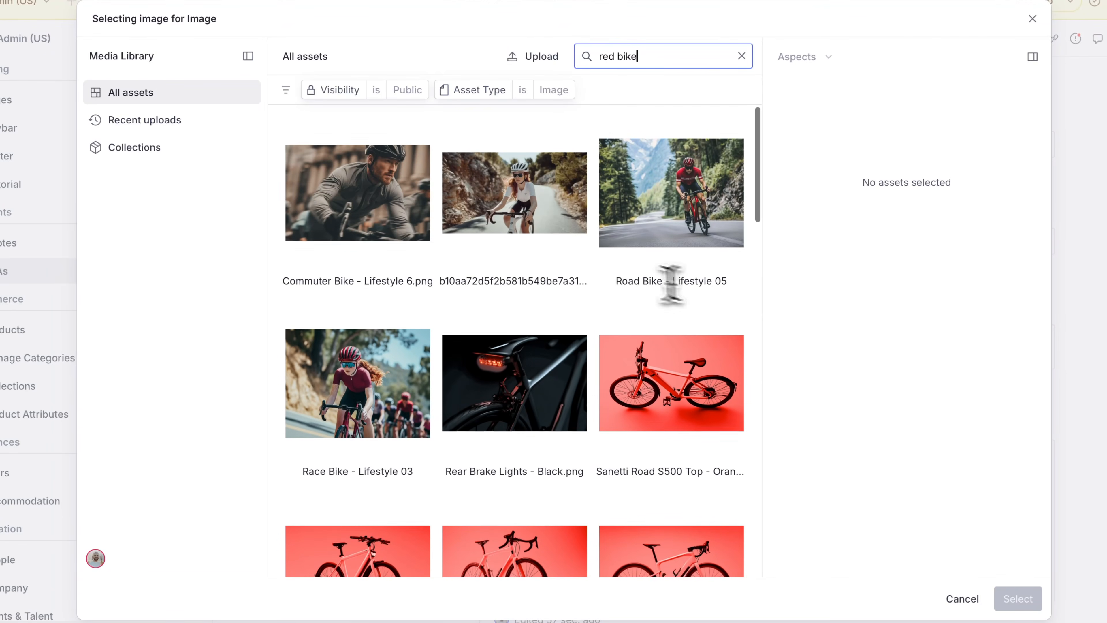
scroll(611, 262, "down", 5)
left_click(366, 387)
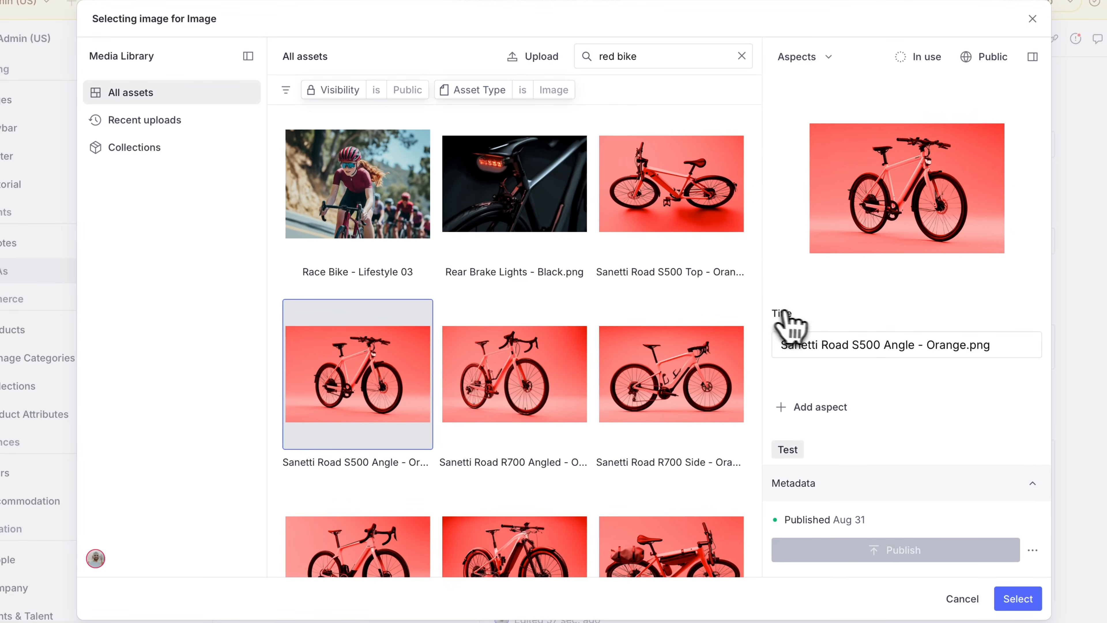
scroll(984, 357, "down", 2)
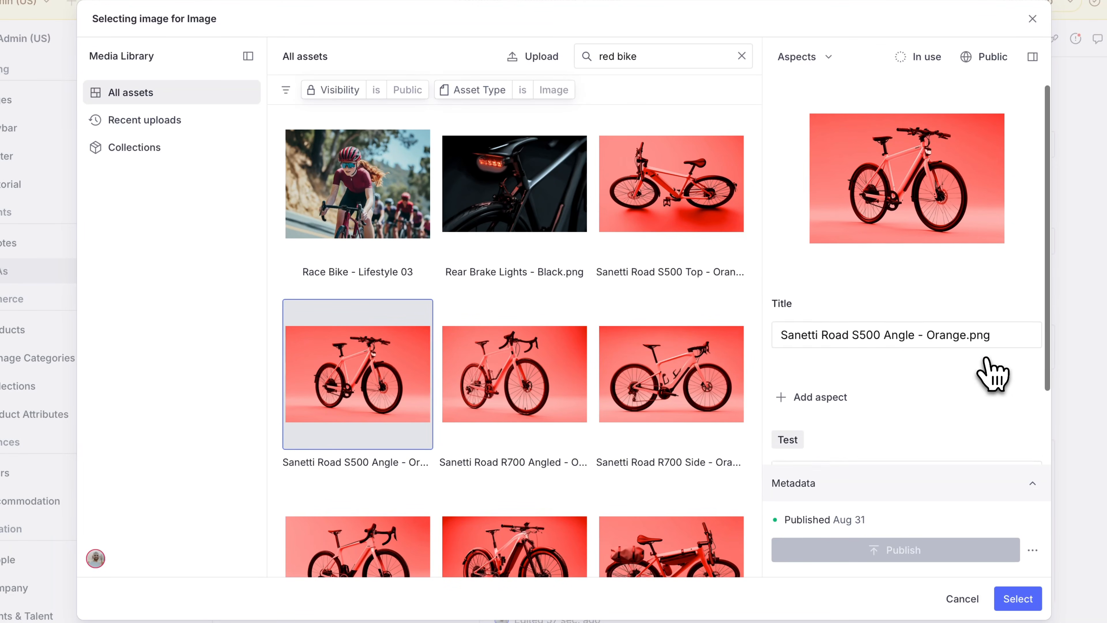
left_click(949, 484)
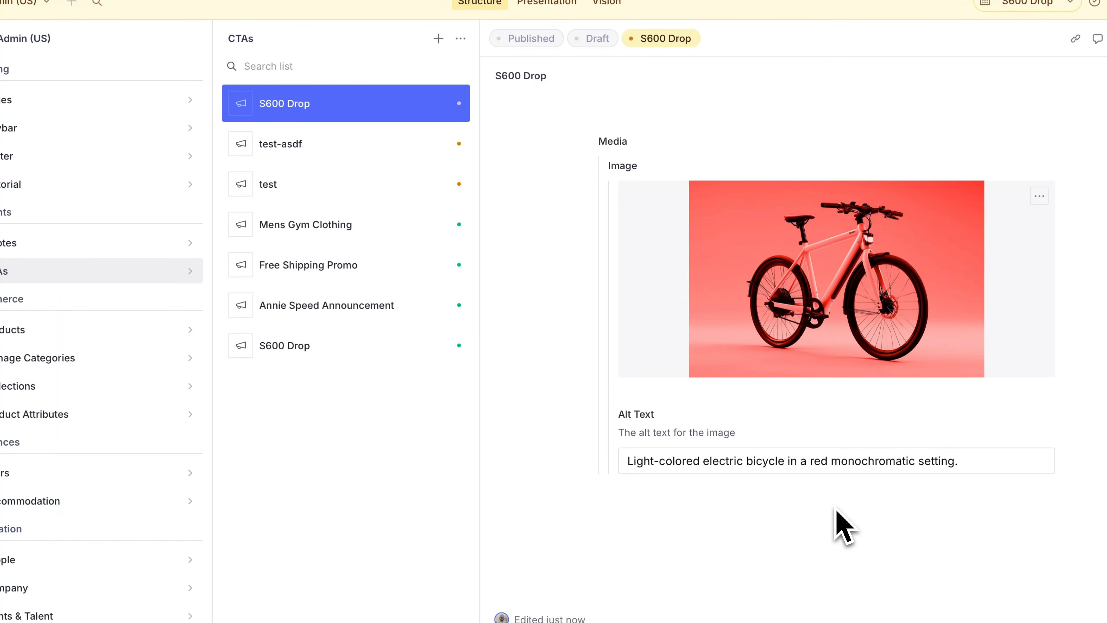
scroll(842, 525, "up", 2)
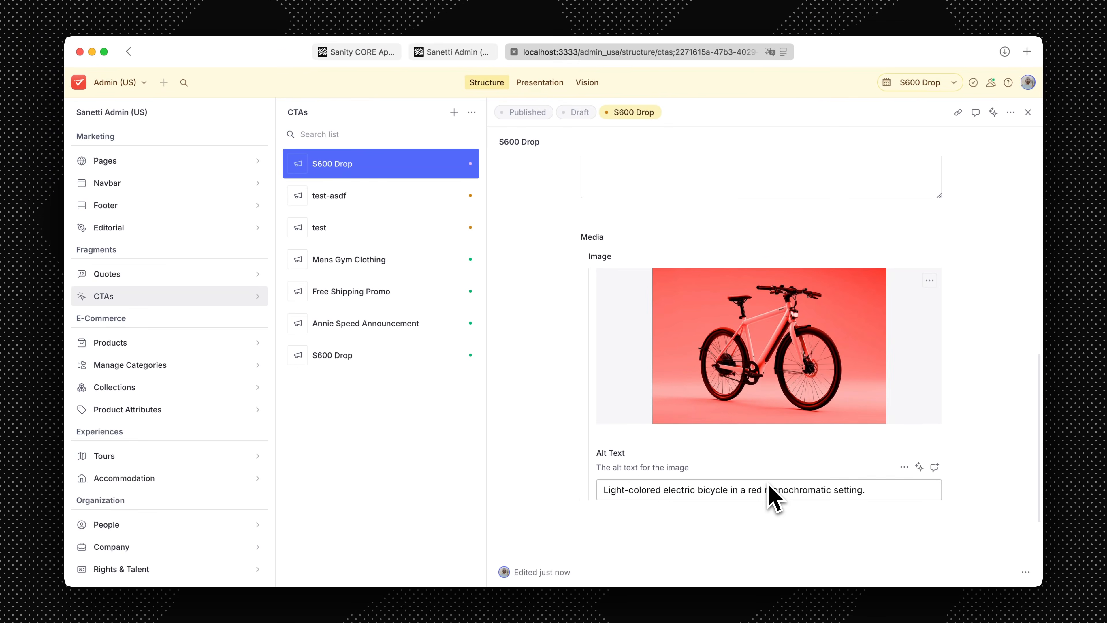
Check off Campaign in the Ecommerce 101 checklist
left_click(377, 54)
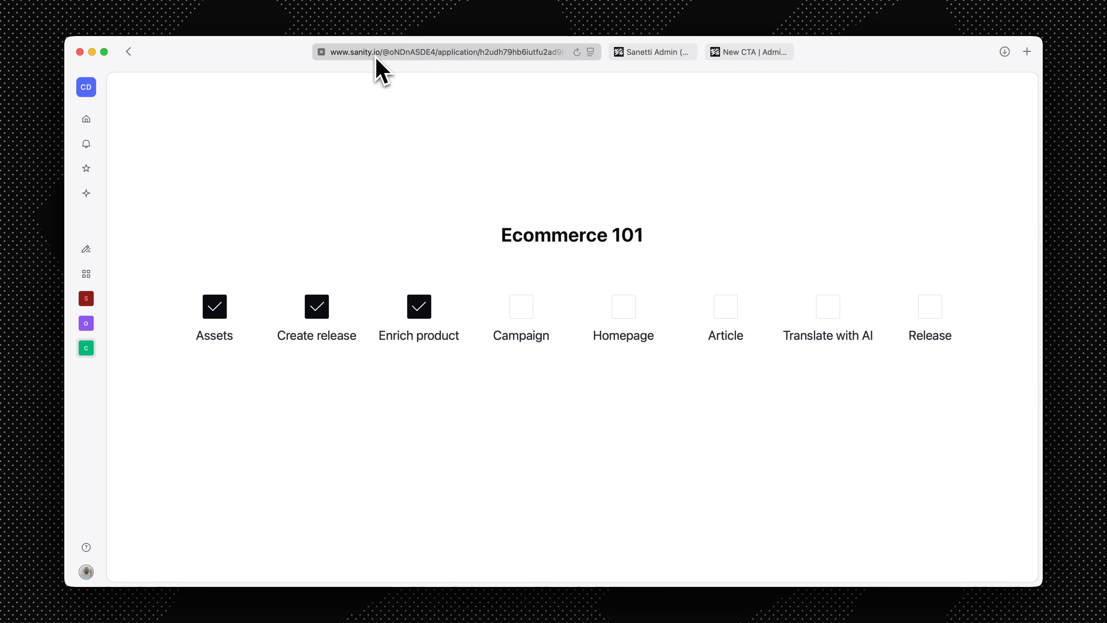
left_click(526, 310)
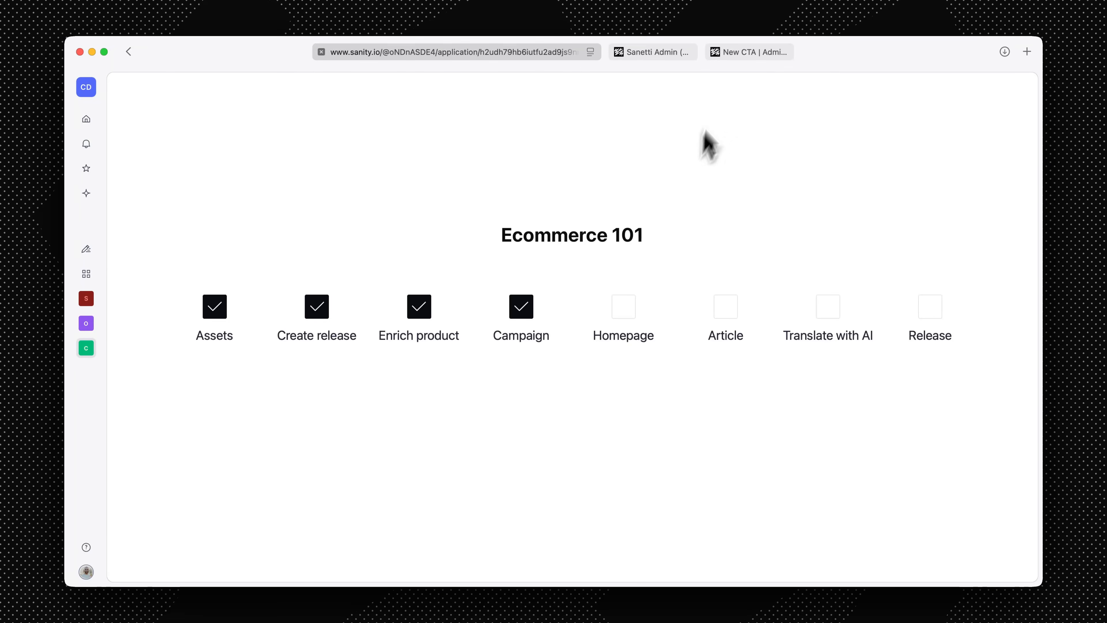
Return to Admin (US), open the Home Page and add it to the S600 Drop release
left_click(756, 56)
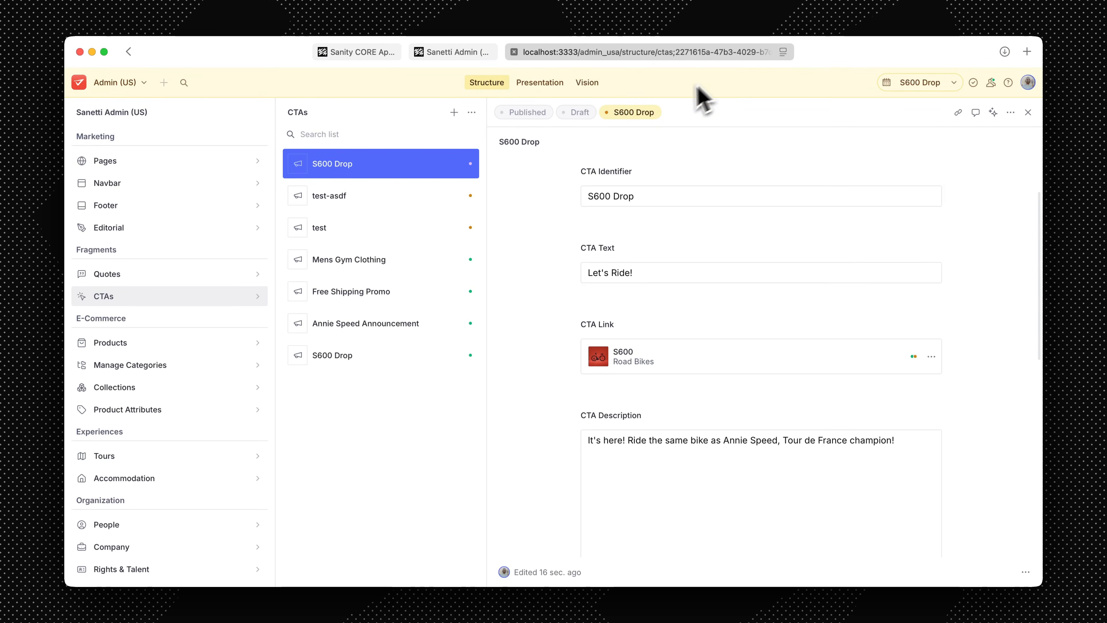
left_click(218, 161)
left_click(326, 162)
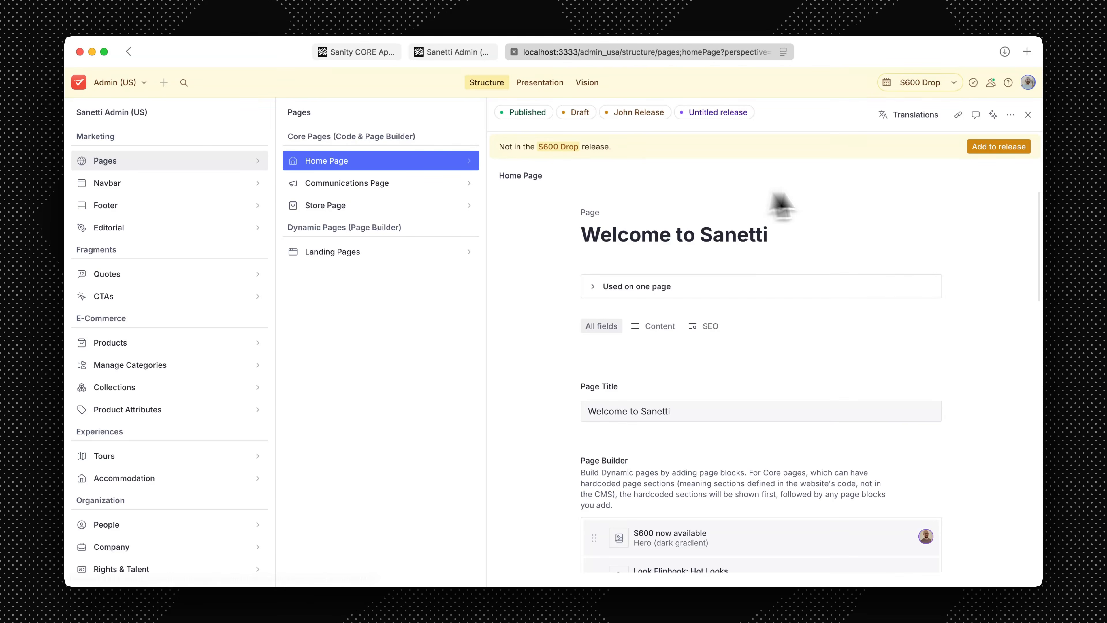
left_click(1002, 147)
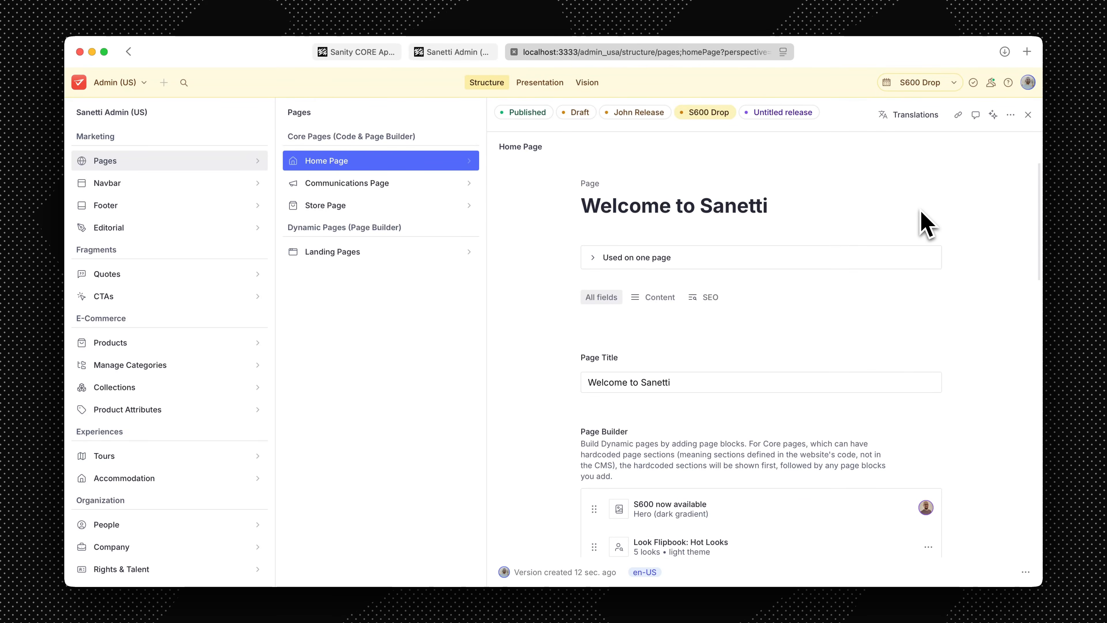
Review the documents in the S600 Drop release and open its Welcome to Sanetti page
left_click(921, 85)
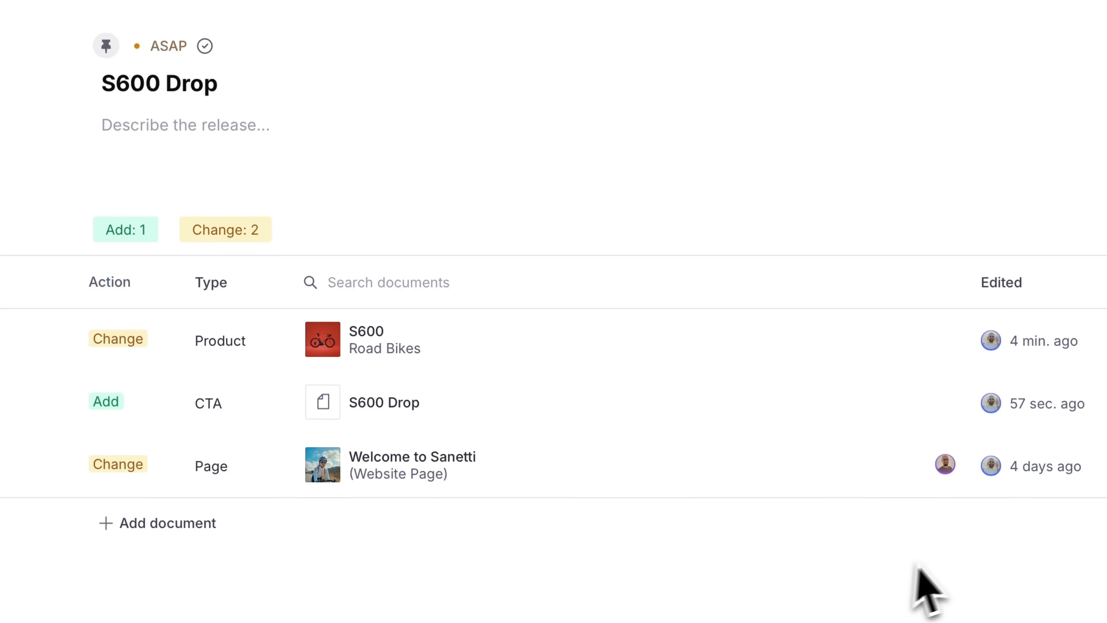
mouse_move(945, 473)
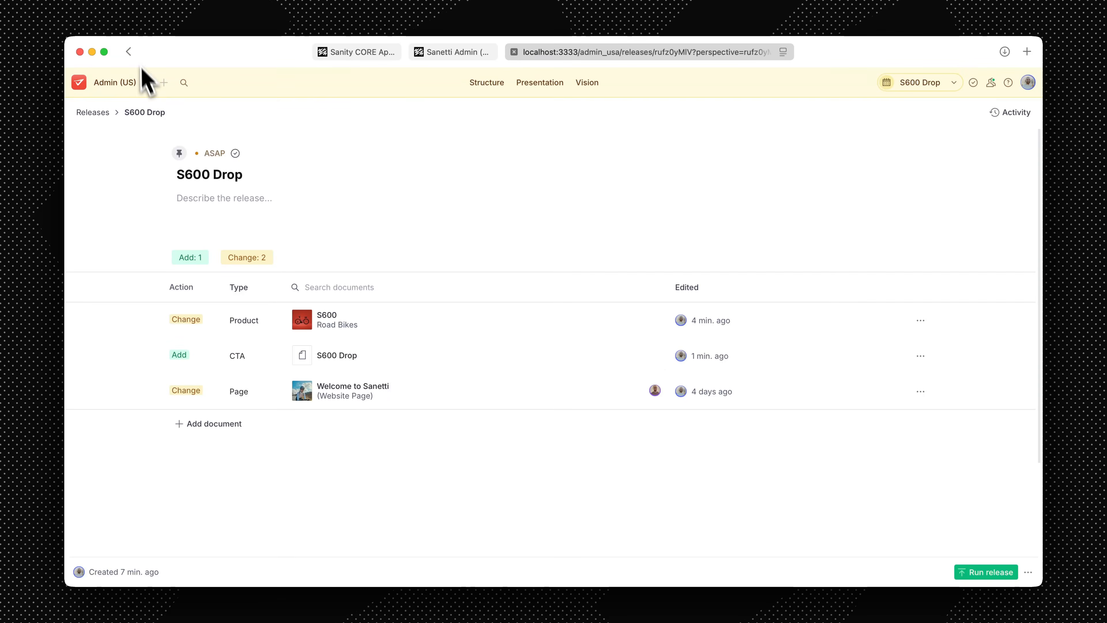
left_click(354, 389)
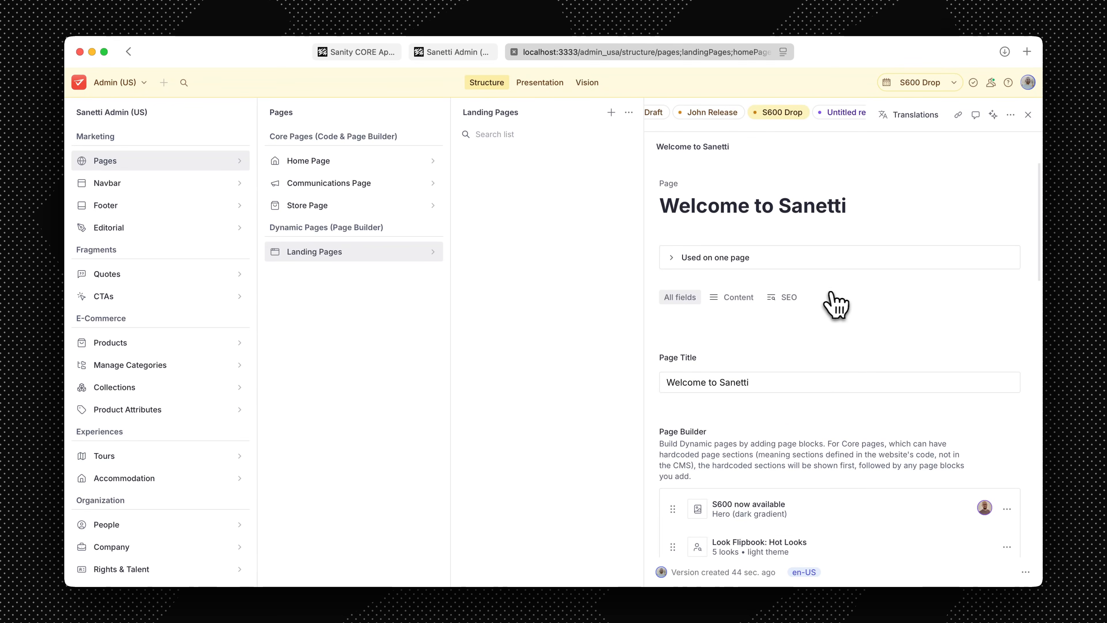
Look over the page builder blocks and open the Welcome to Sanetti page's /en-US/ location in the visual preview
scroll(854, 292, "down", 3)
scroll(863, 290, "down", 2)
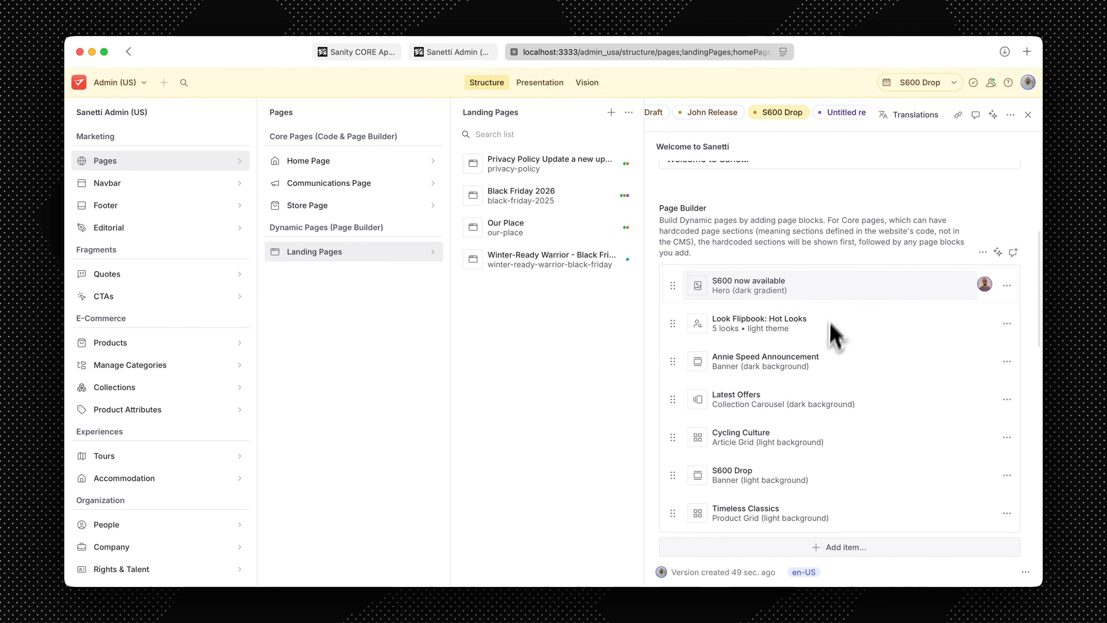
scroll(835, 292, "up", 5)
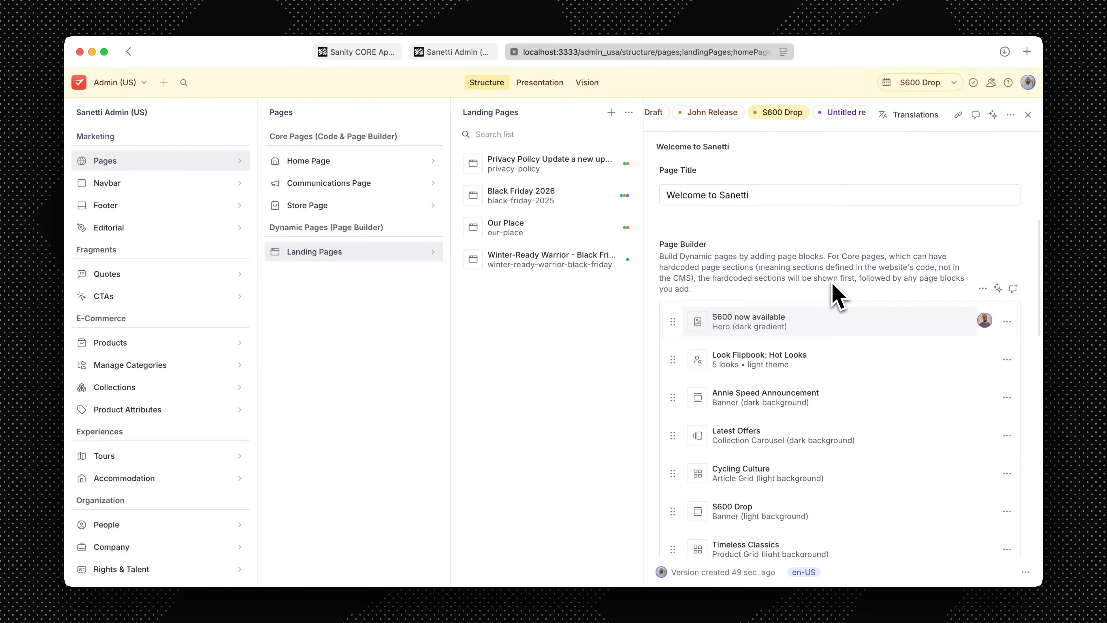
left_click(723, 262)
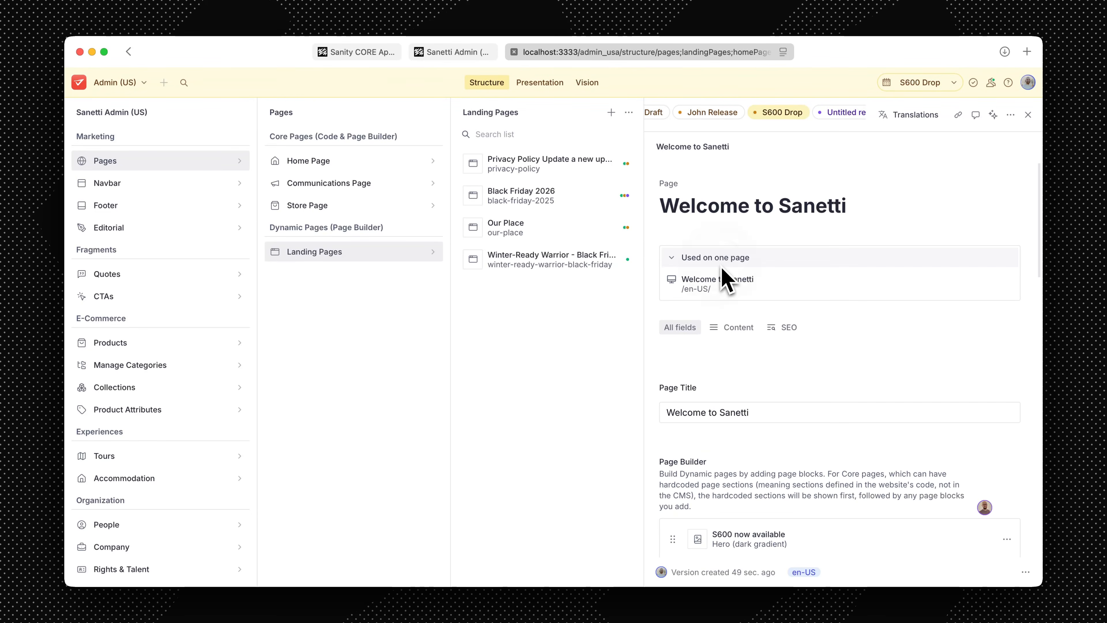
left_click(720, 287)
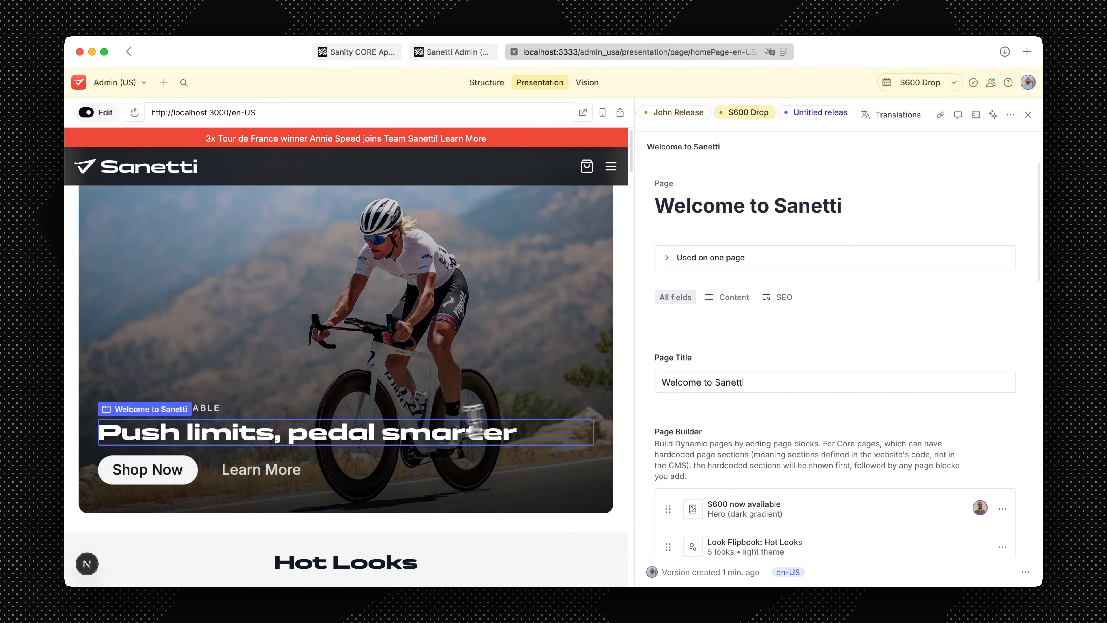
Set the homepage hero's title to "The S600 is here" and its subheading to "Buy now!"
left_click(396, 430)
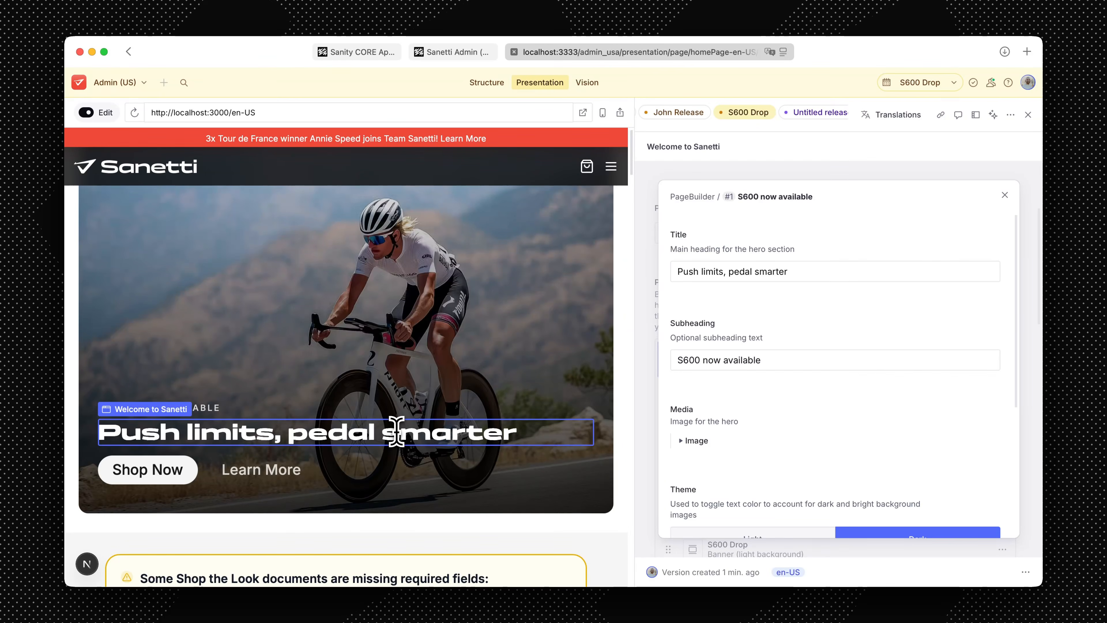
triple_click(727, 275)
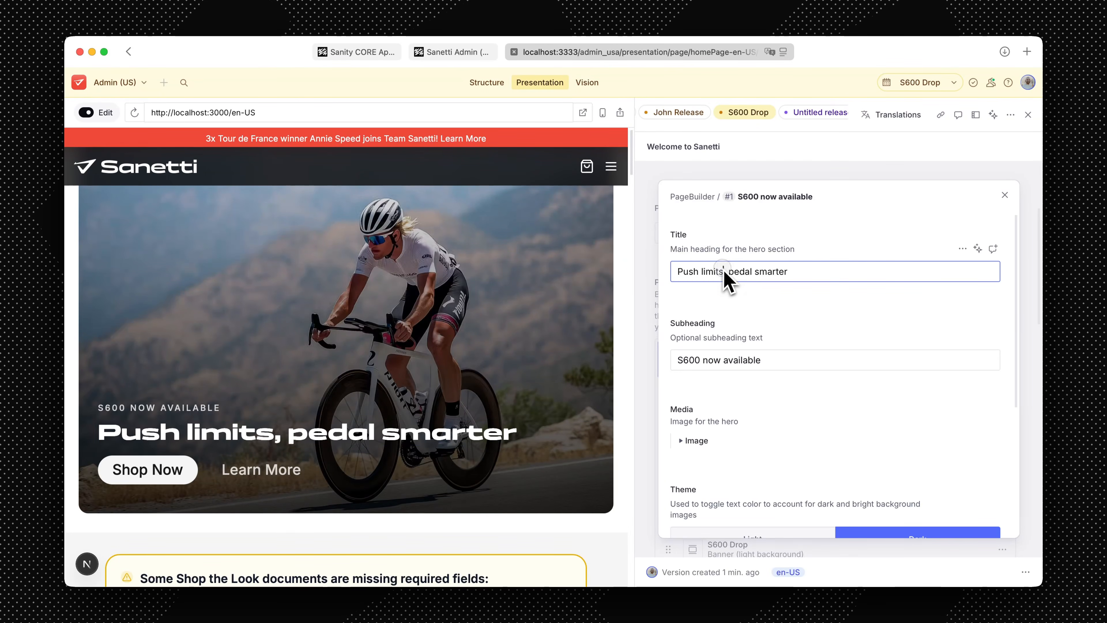
type("The S600 is here")
key("Tab")
type("Buy now!")
Expand the hero's image field and open the media library to choose a replacement image
scroll(827, 380, "down", 3)
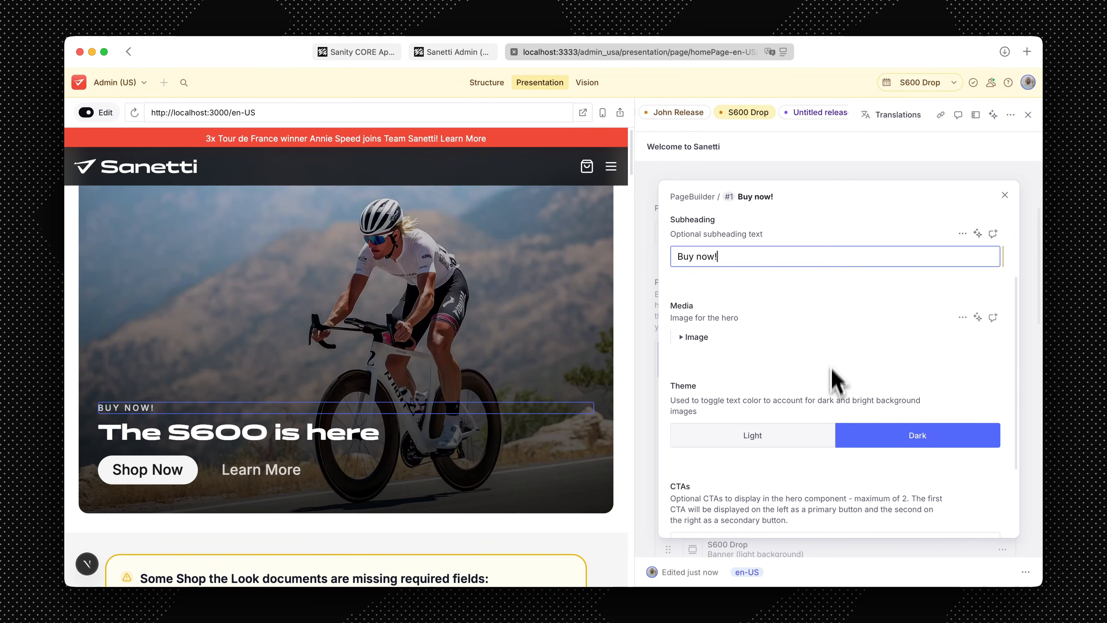
left_click(696, 331)
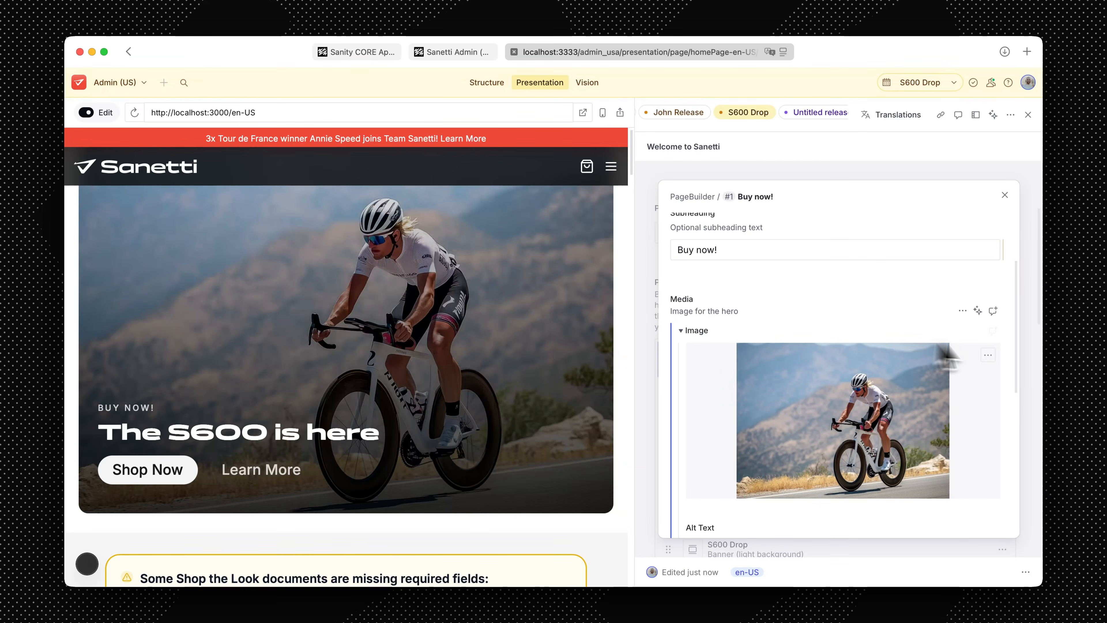
left_click(989, 355)
left_click(985, 401)
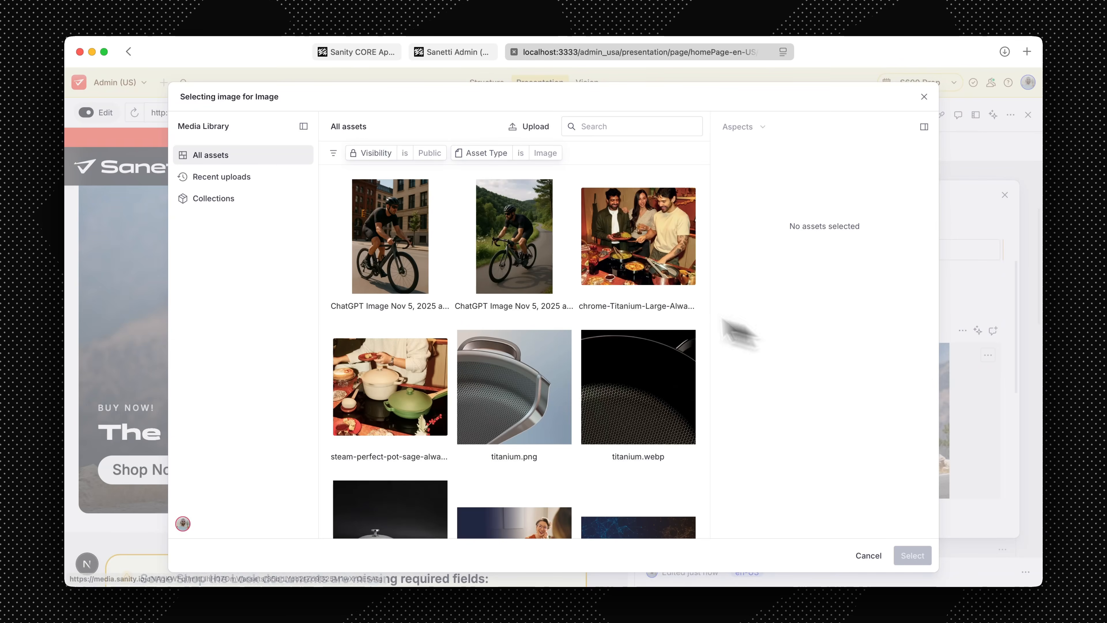
Filter the media library to images whose image license permitted uses include digital
left_click(333, 154)
mouse_move(349, 176)
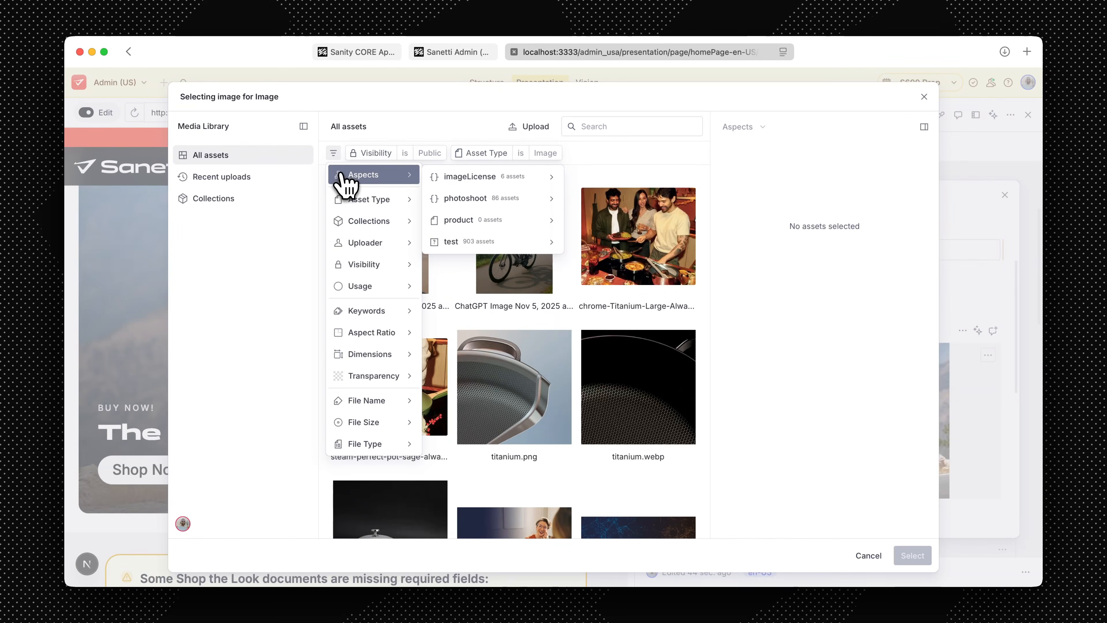
mouse_move(462, 199)
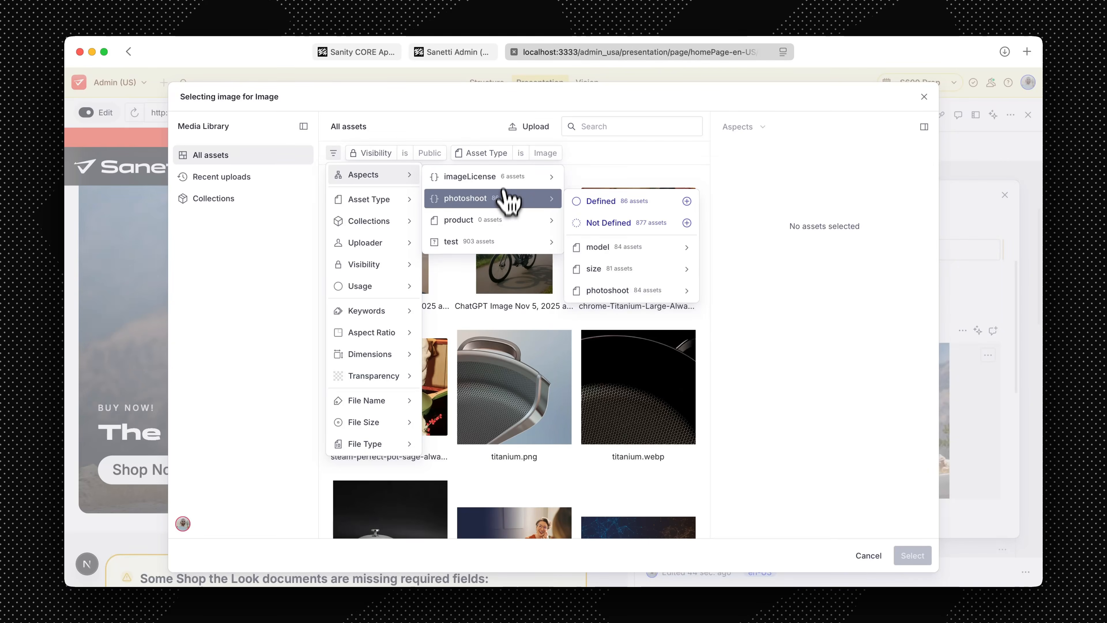
mouse_move(480, 177)
mouse_move(644, 229)
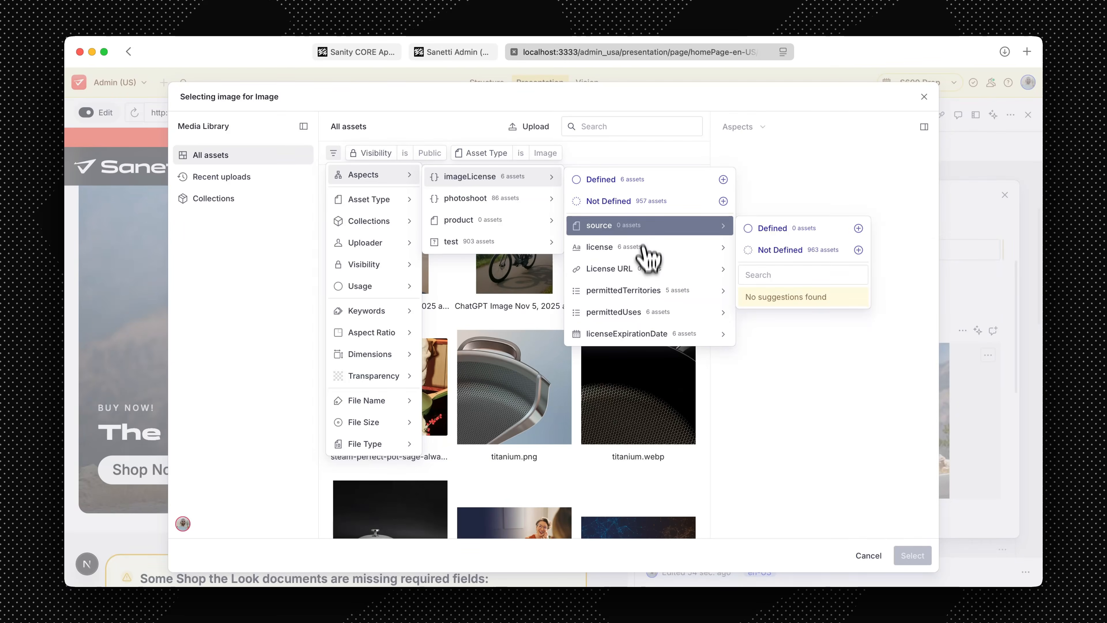
mouse_move(647, 314)
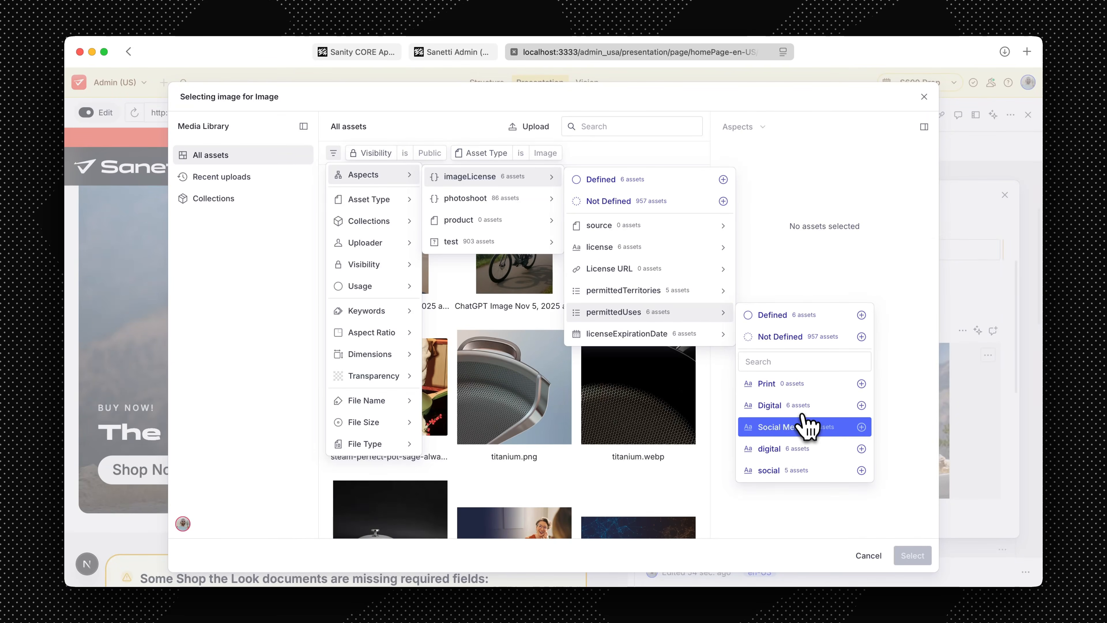
left_click(800, 449)
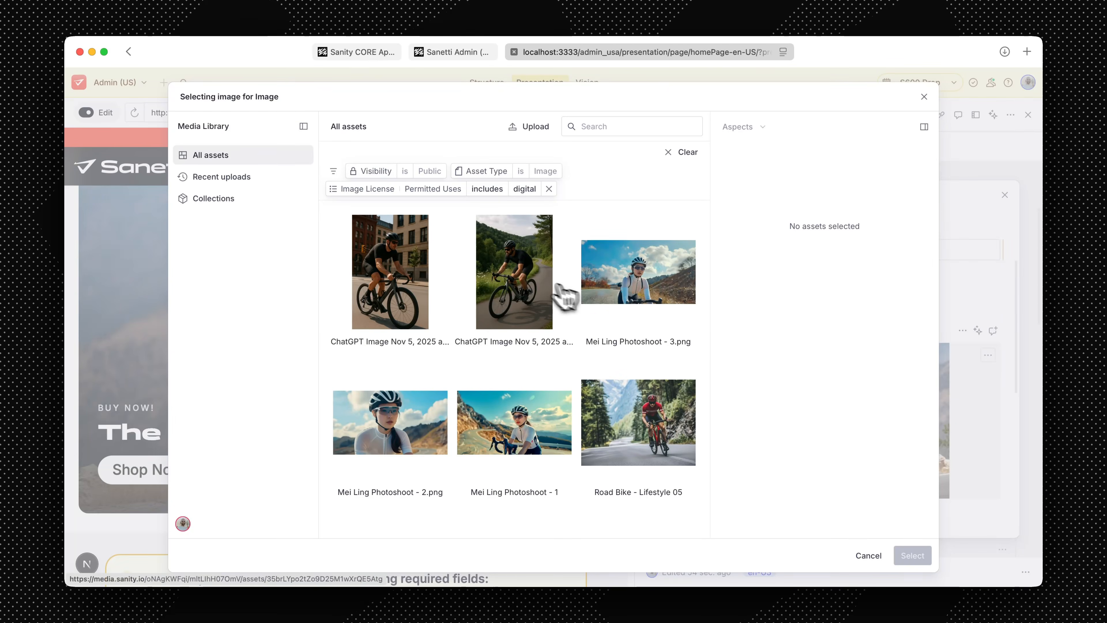
Set the country-road cyclist picture "ChatGPT Image Nov 5, 2025 at 01_49_25 PM" as the hero image and check the page in mobile preview
left_click(534, 286)
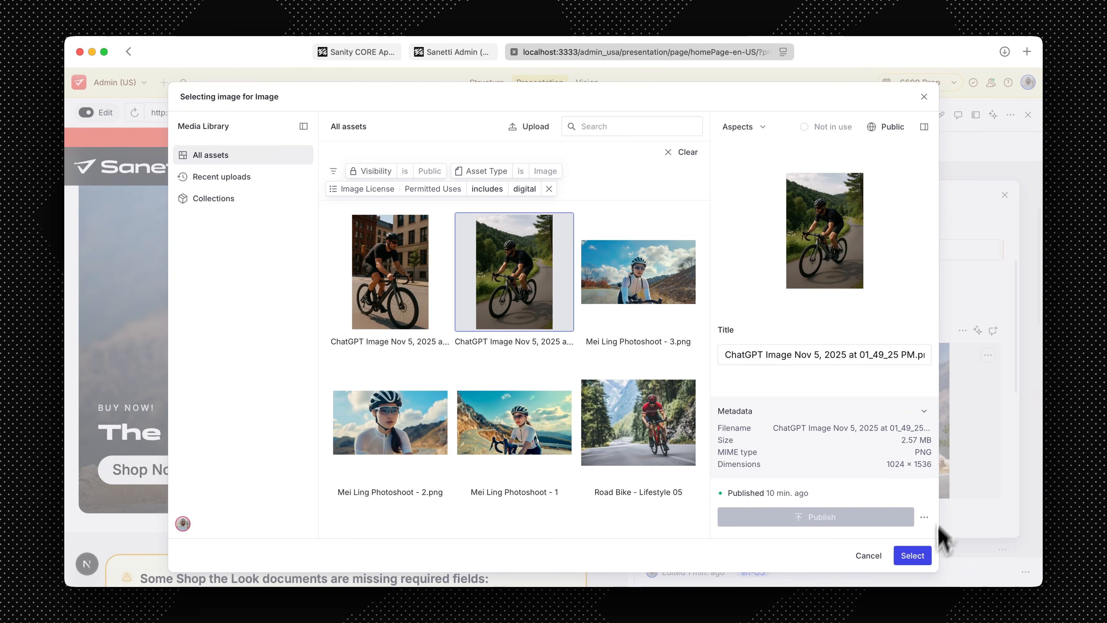
left_click(913, 555)
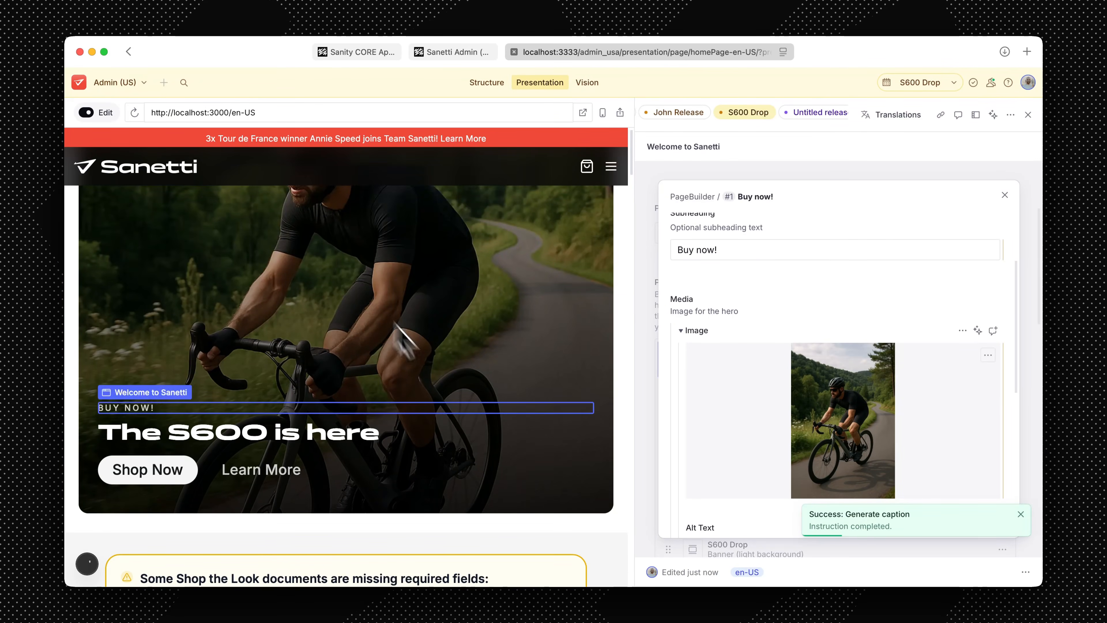
left_click(603, 113)
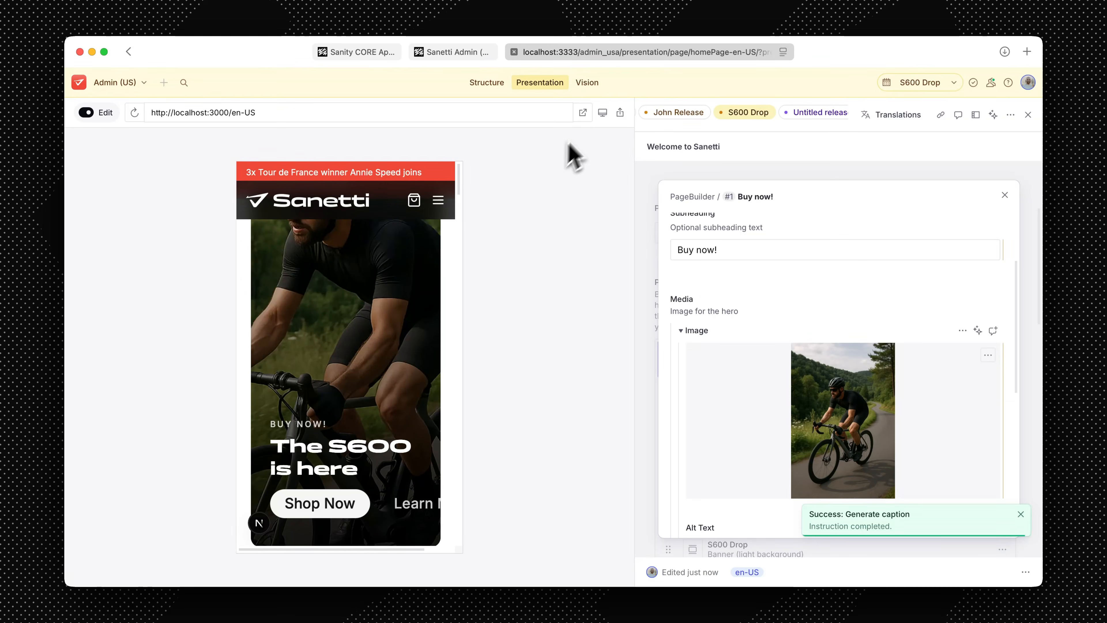
left_click(602, 113)
Reopen the hero block from its title in the page preview and bring up the image's hotspot and crop editor
scroll(893, 418, "down", 2)
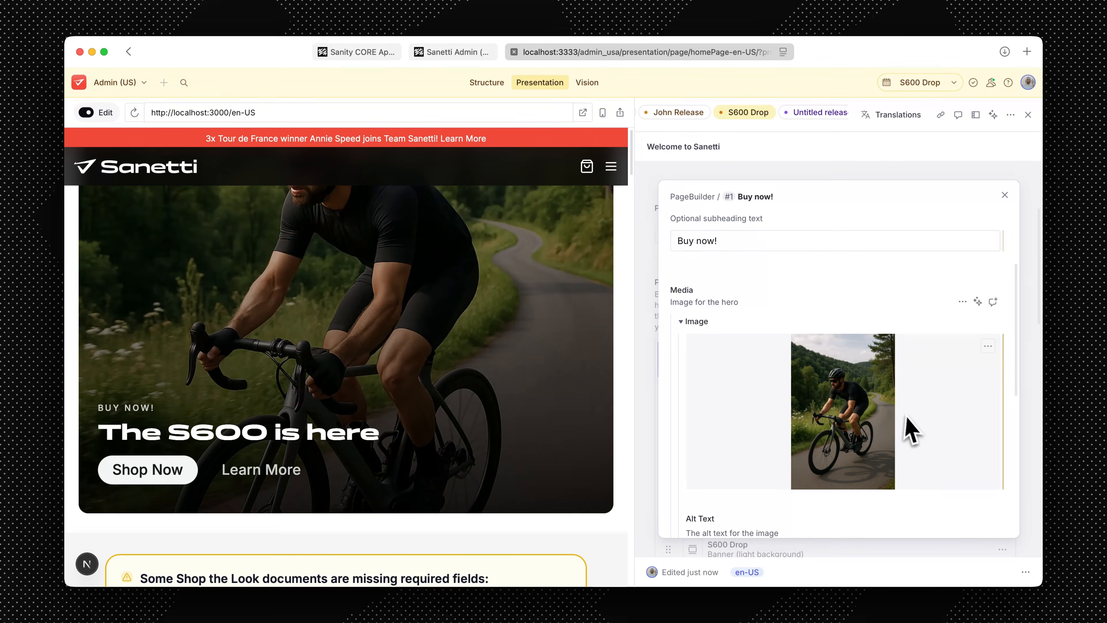
left_click(833, 375)
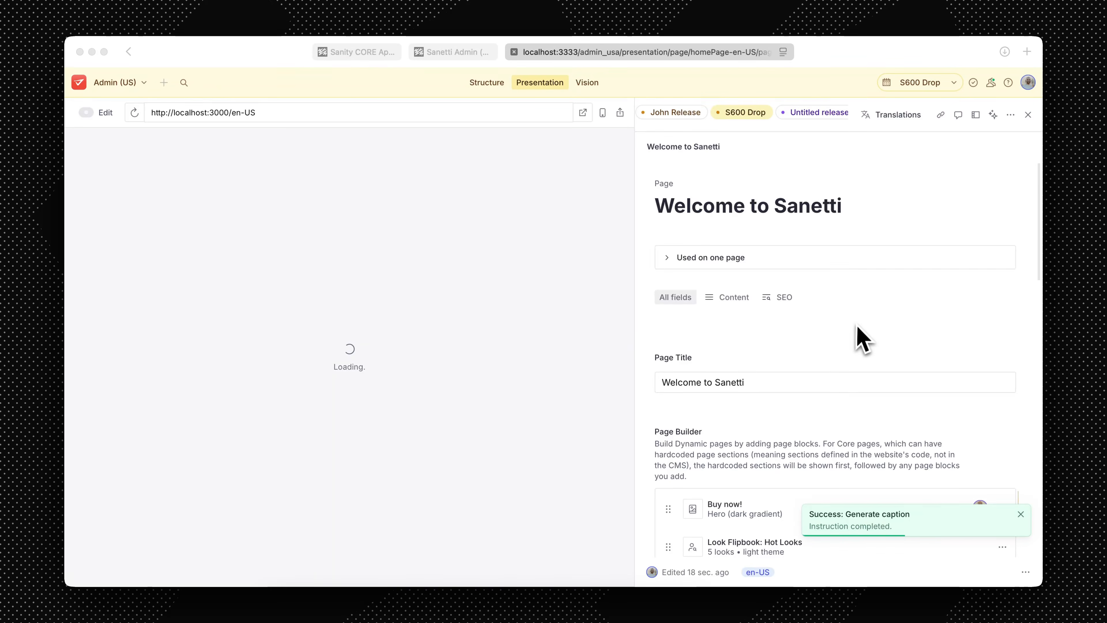
scroll(855, 339, "down", 5)
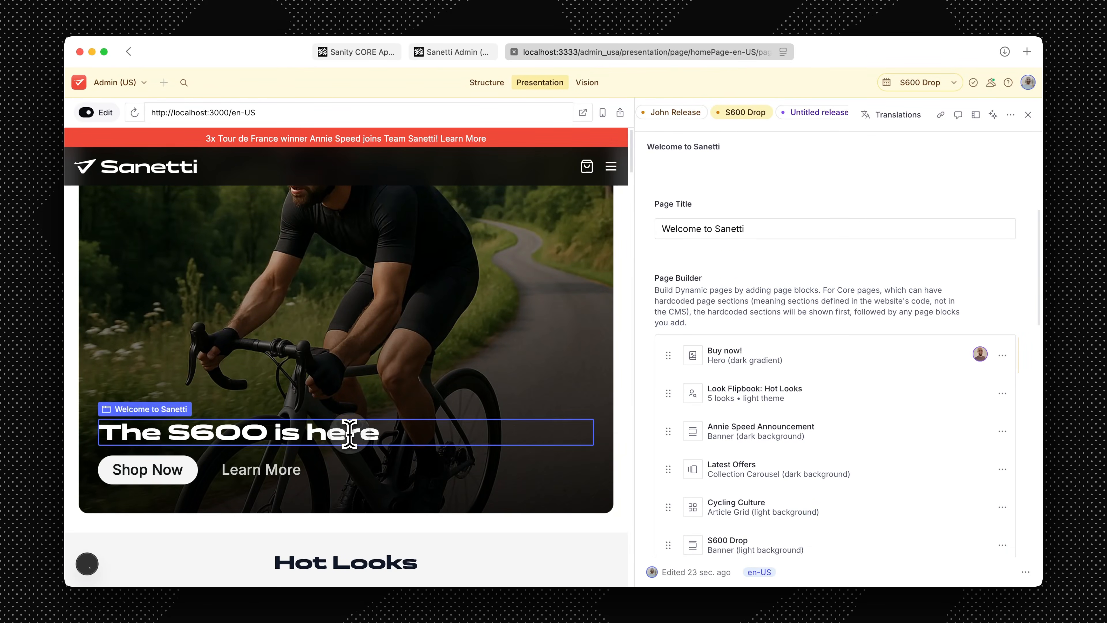
left_click(345, 434)
scroll(821, 366, "down", 5)
left_click(701, 289)
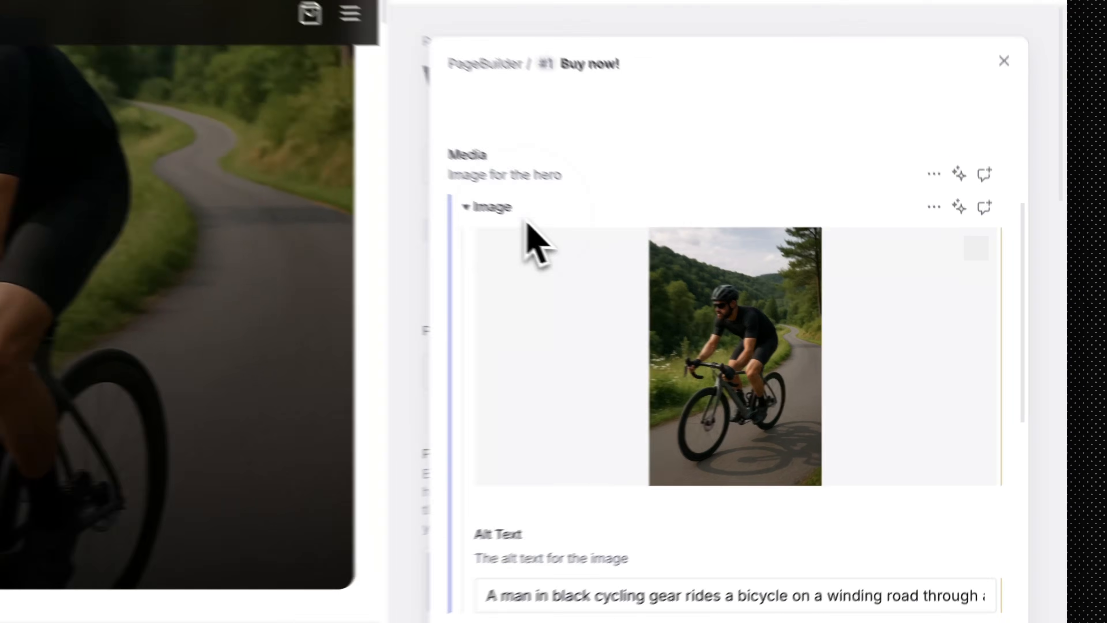
left_click(838, 367)
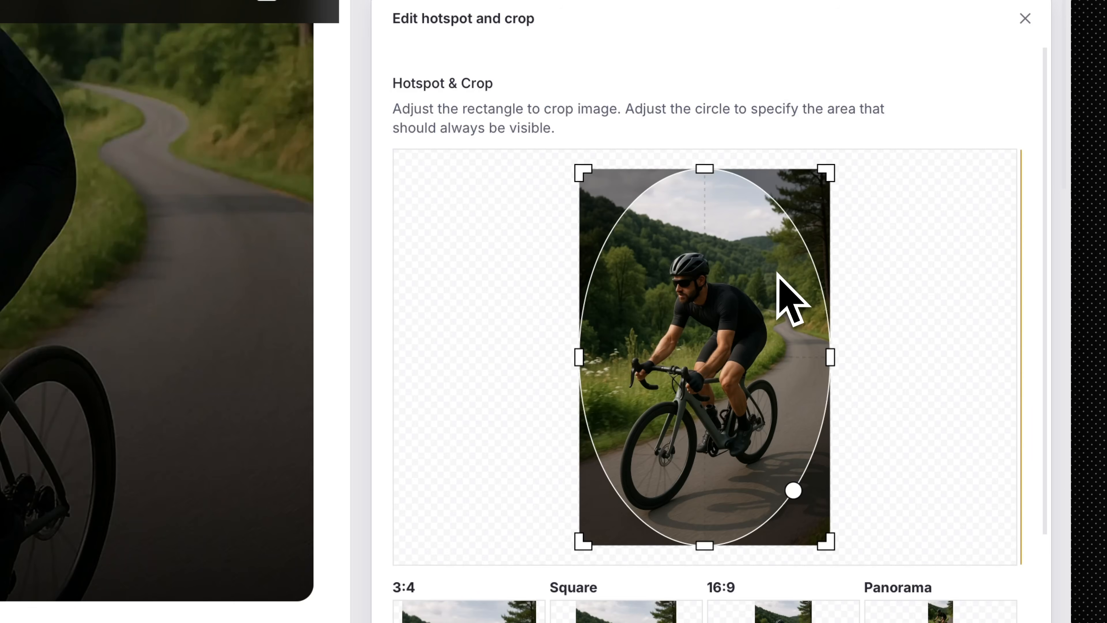
Crop the hero image's upper and lower edges, shrink the hotspot to a small circle around the bike's frame, and close the editor
left_click_drag(706, 178, 708, 247)
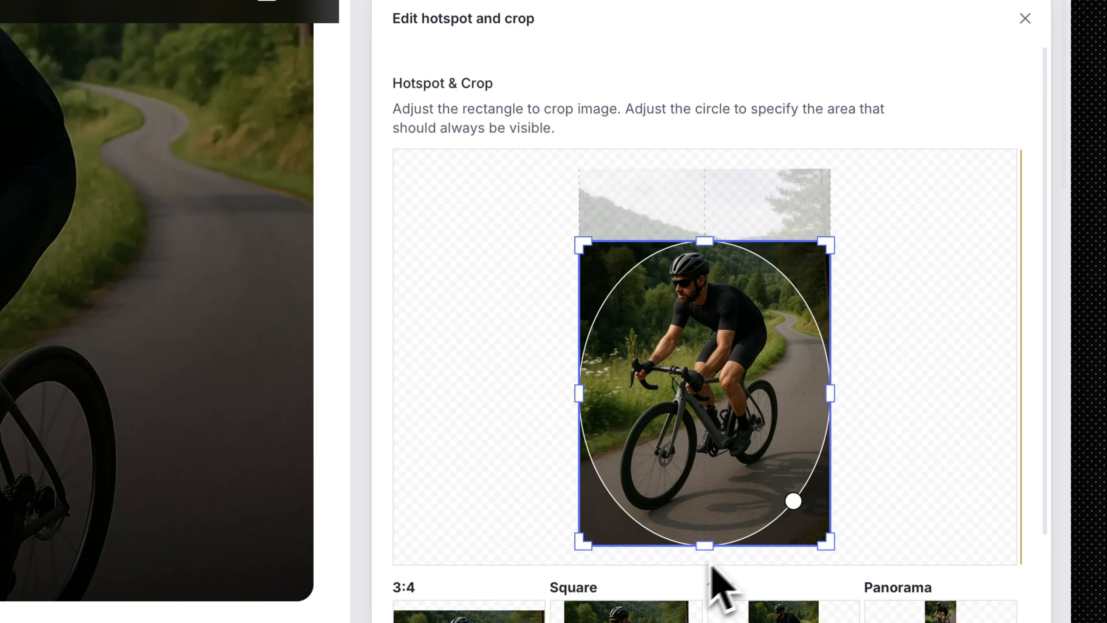
left_click_drag(704, 543, 706, 527)
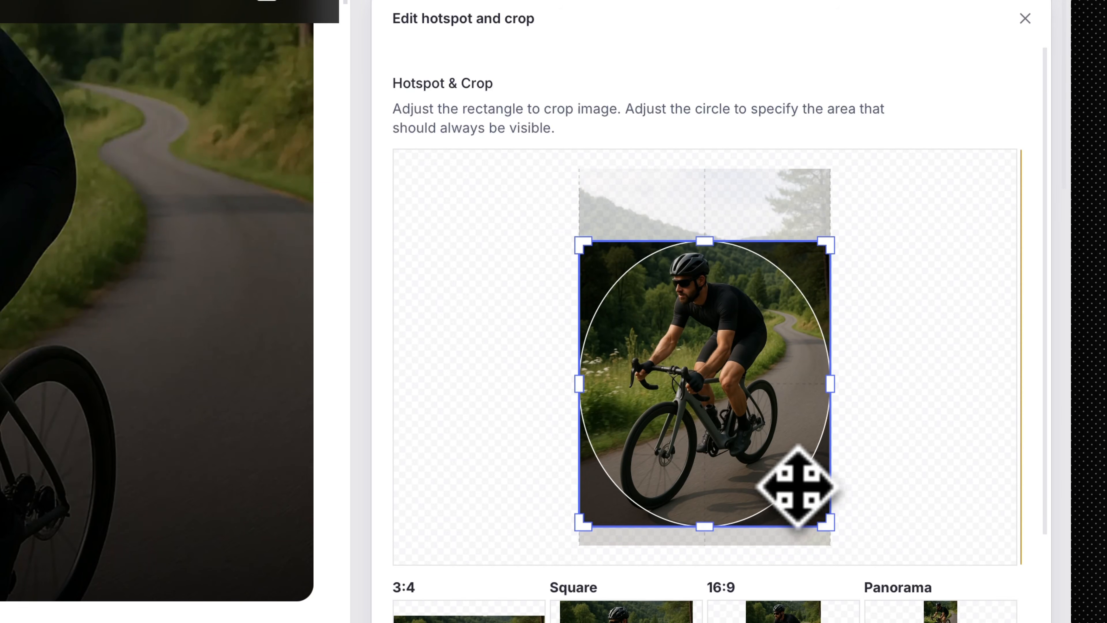
left_click_drag(795, 487, 766, 446)
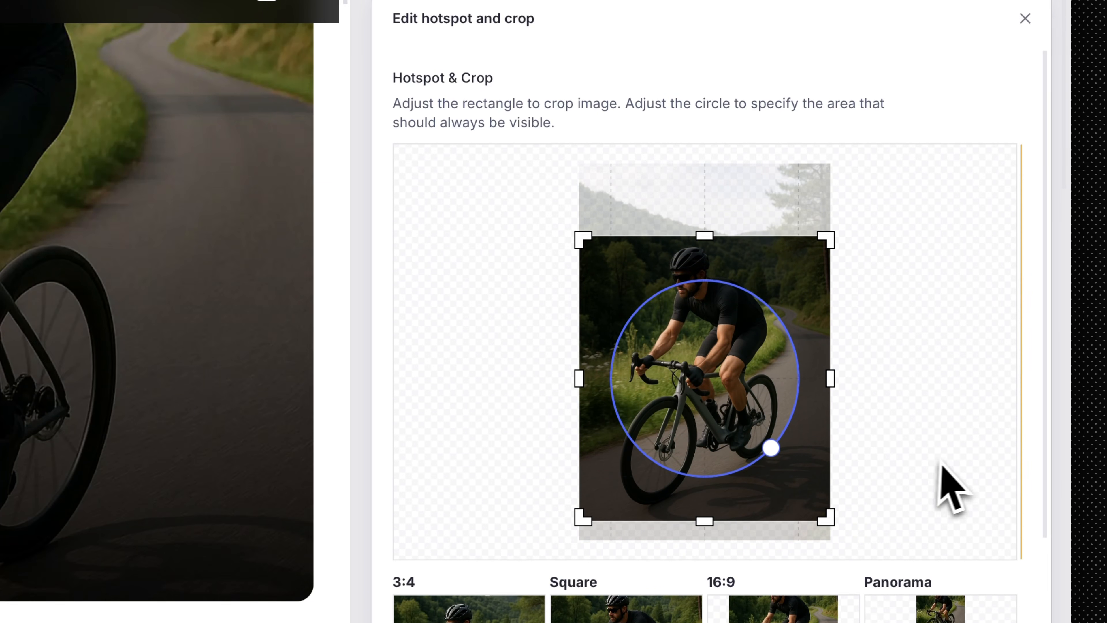
scroll(945, 482, "down", 4)
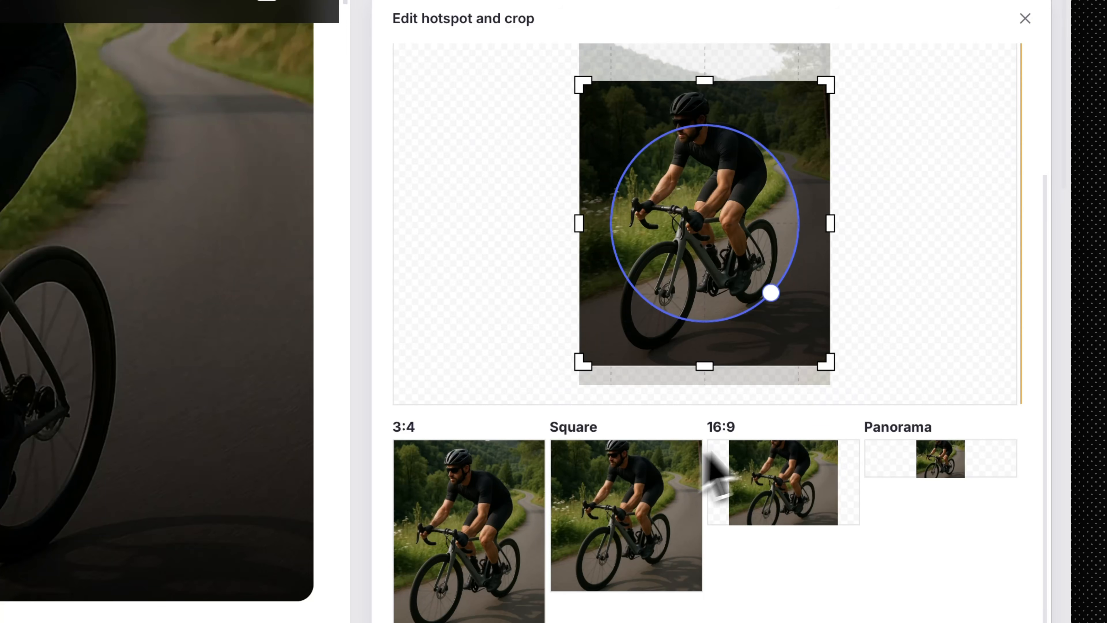
left_click_drag(770, 292, 714, 267)
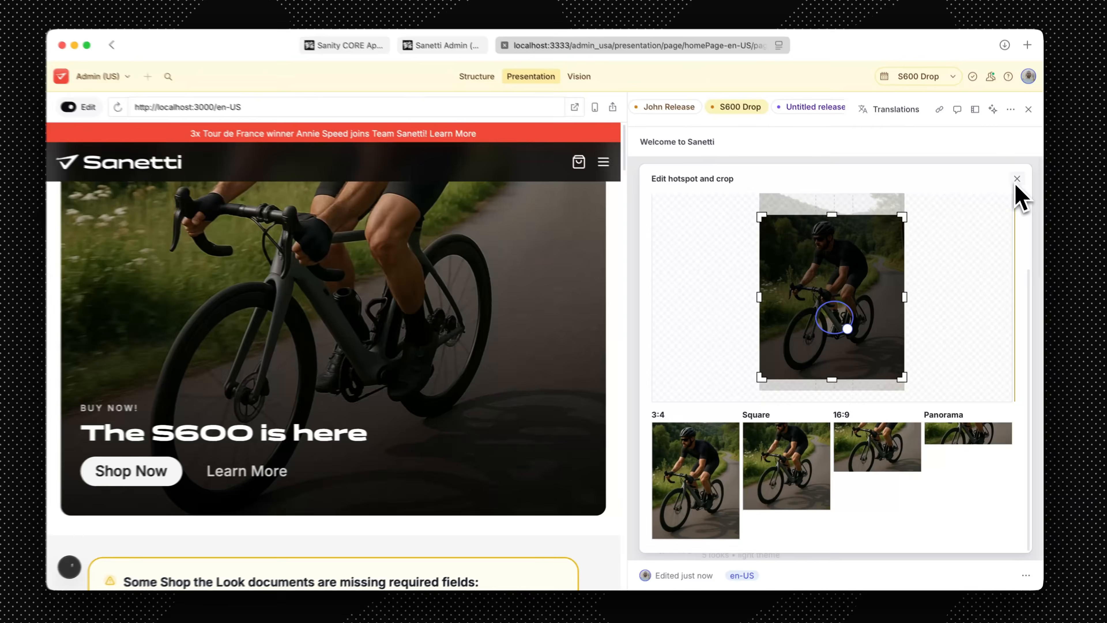
left_click(1017, 179)
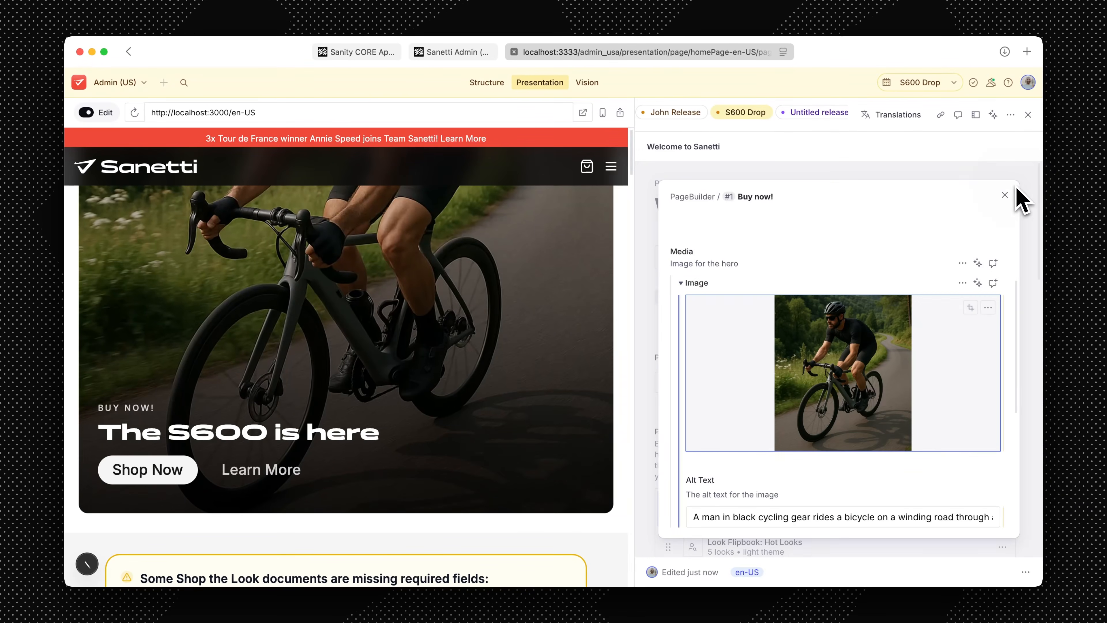
Close the hero block and preview the Thermal Layer product tag in the homepage's Hot Looks section
scroll(914, 279, "down", 5)
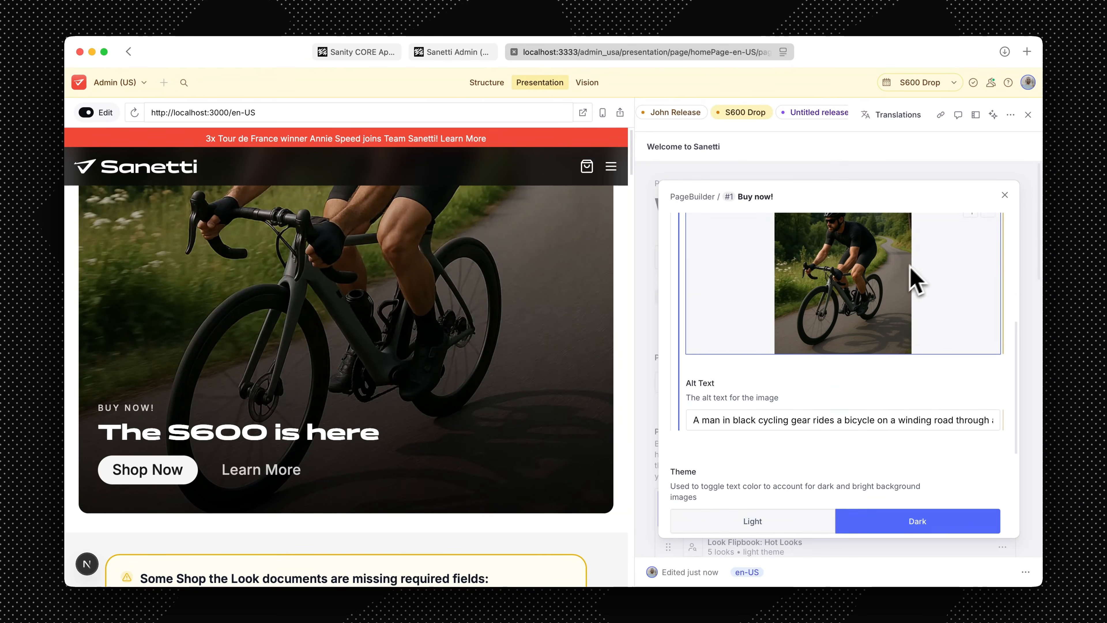
key("Escape")
scroll(477, 326, "down", 10)
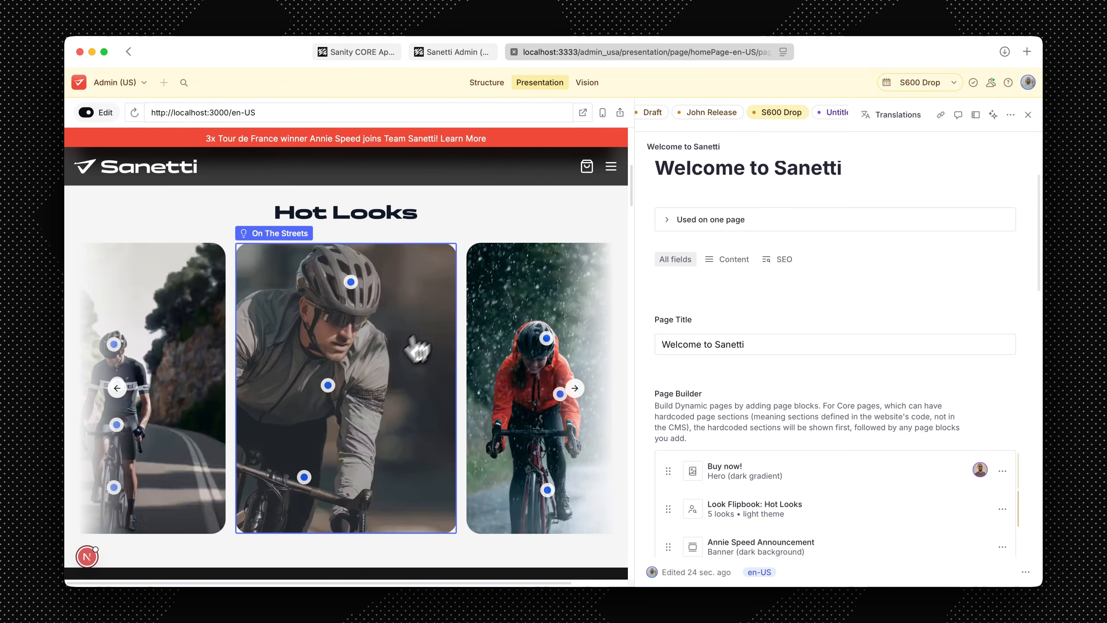
mouse_move(330, 389)
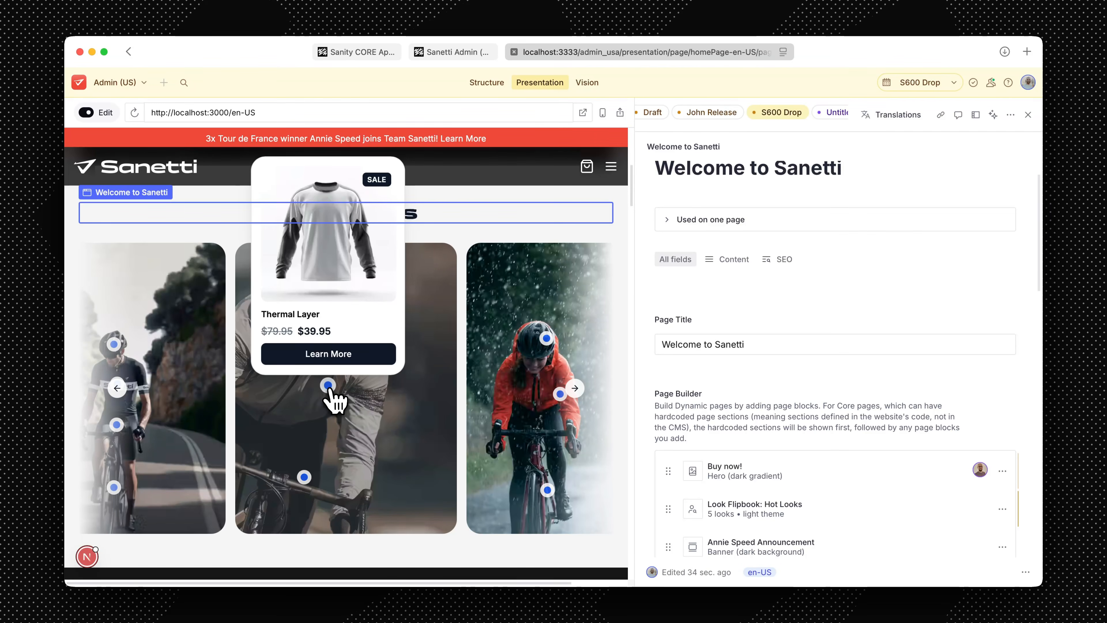
Open the Look Flipbook: Hot Looks block and add a newly created Shop the Look document to it
scroll(870, 359, "down", 5)
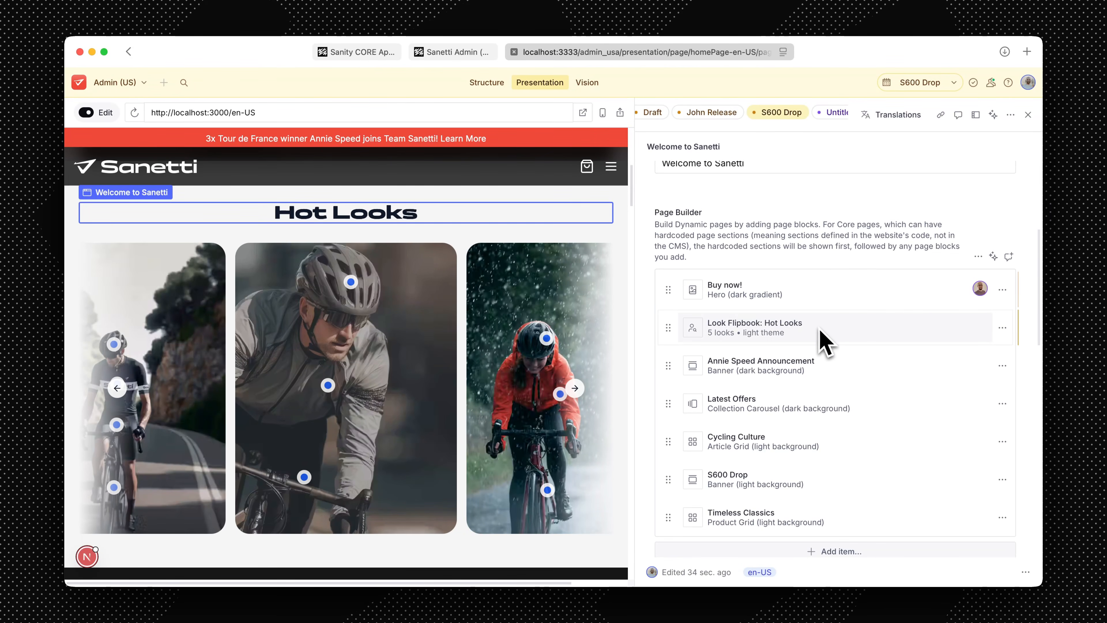
left_click(819, 327)
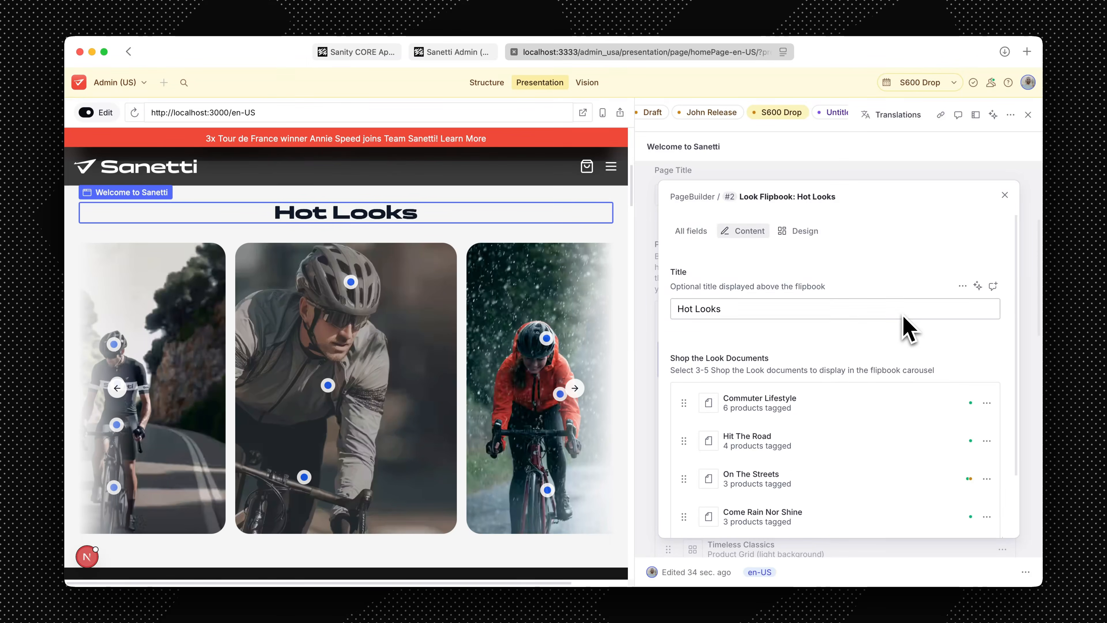
scroll(904, 323, "down", 2)
left_click(838, 519)
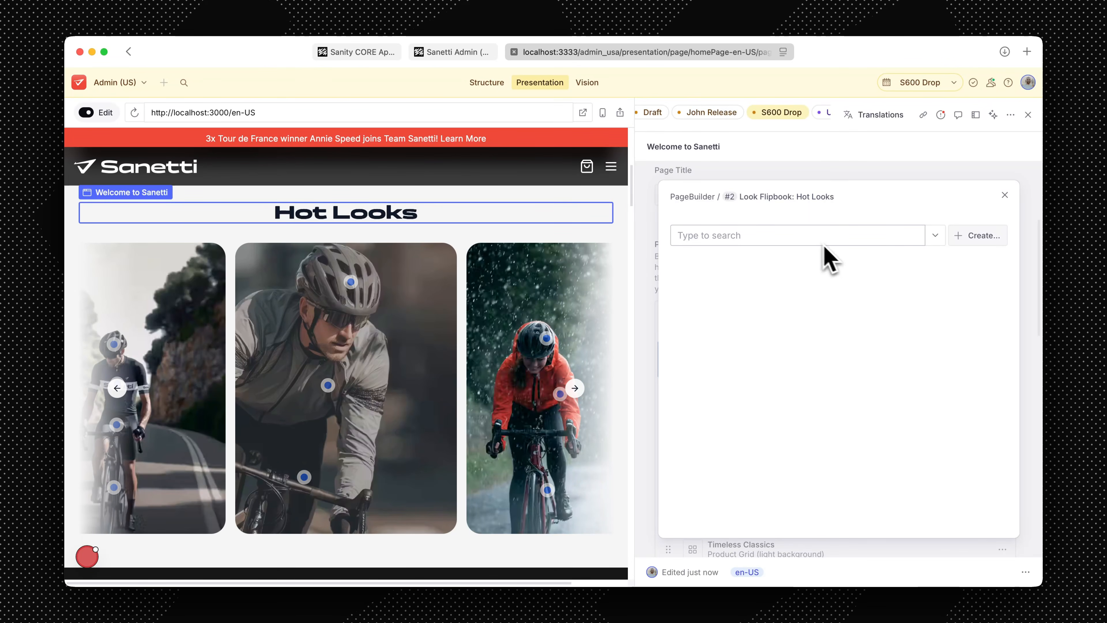
left_click(970, 240)
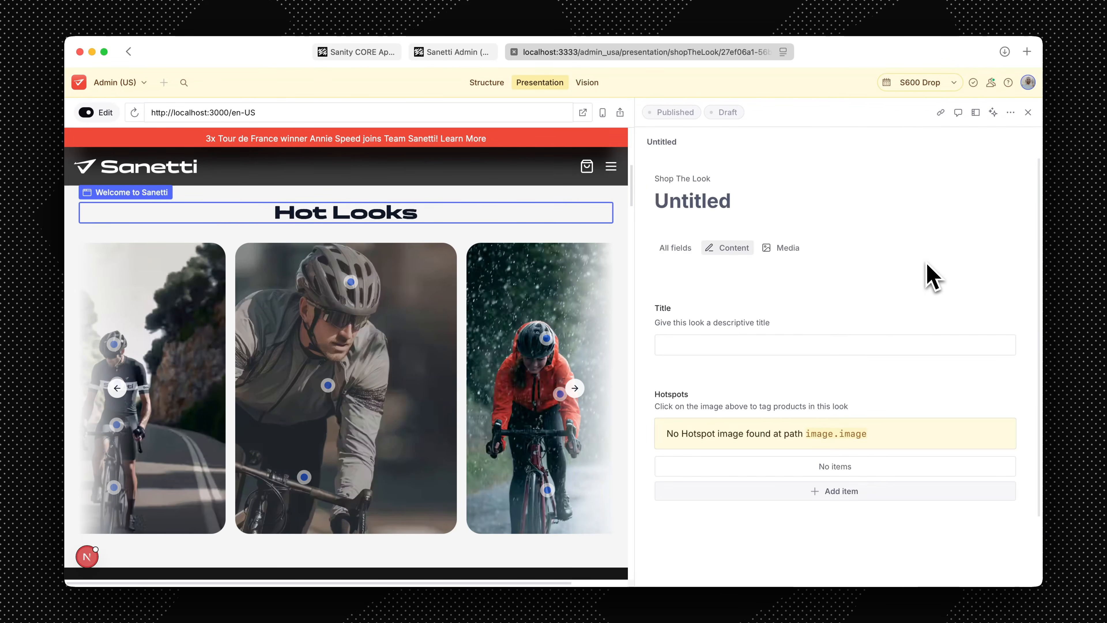
Title the look "S600 on the road" and set its image to the city-street cyclist picture "ChatGPT Image Nov 5, 2025 at 01_49_22 PM"
left_click(796, 342)
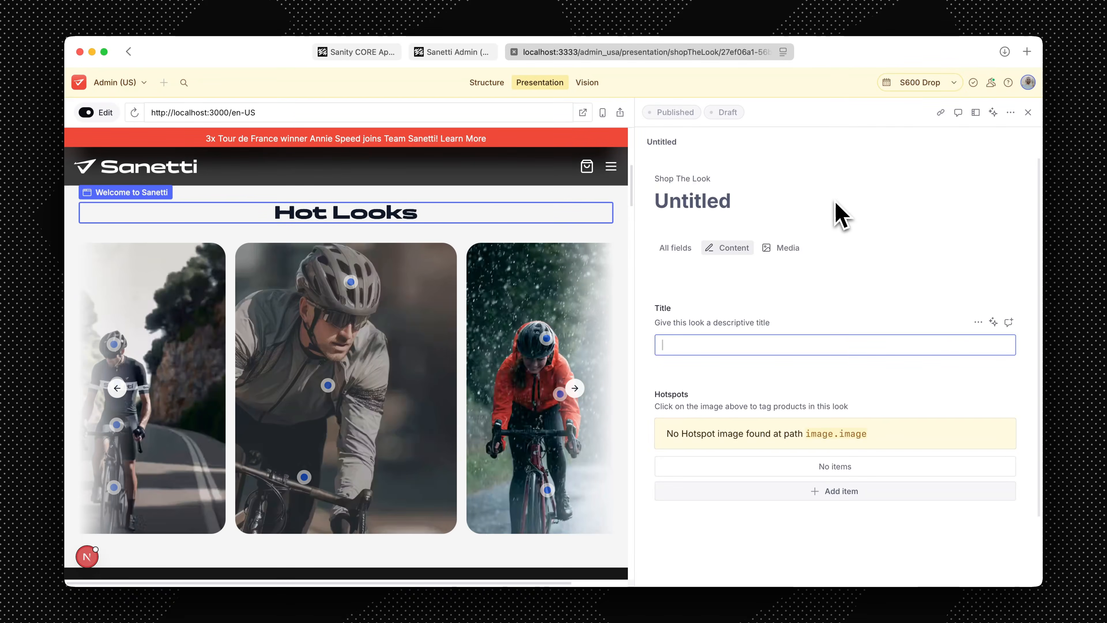
type("S600 on the road")
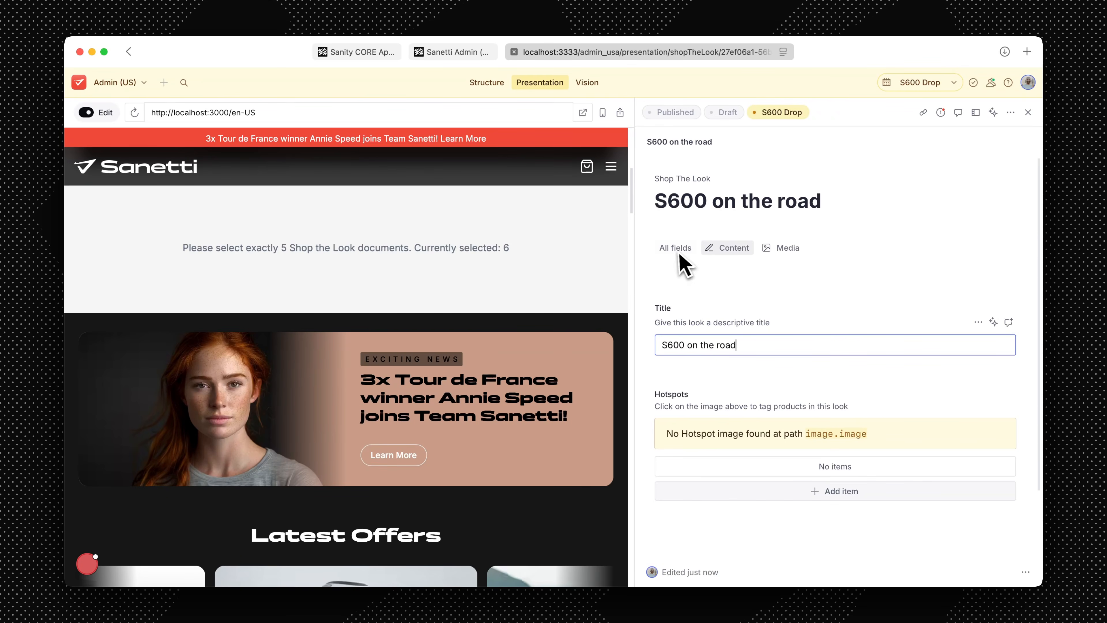
scroll(683, 264, "down", 3)
left_click(986, 324)
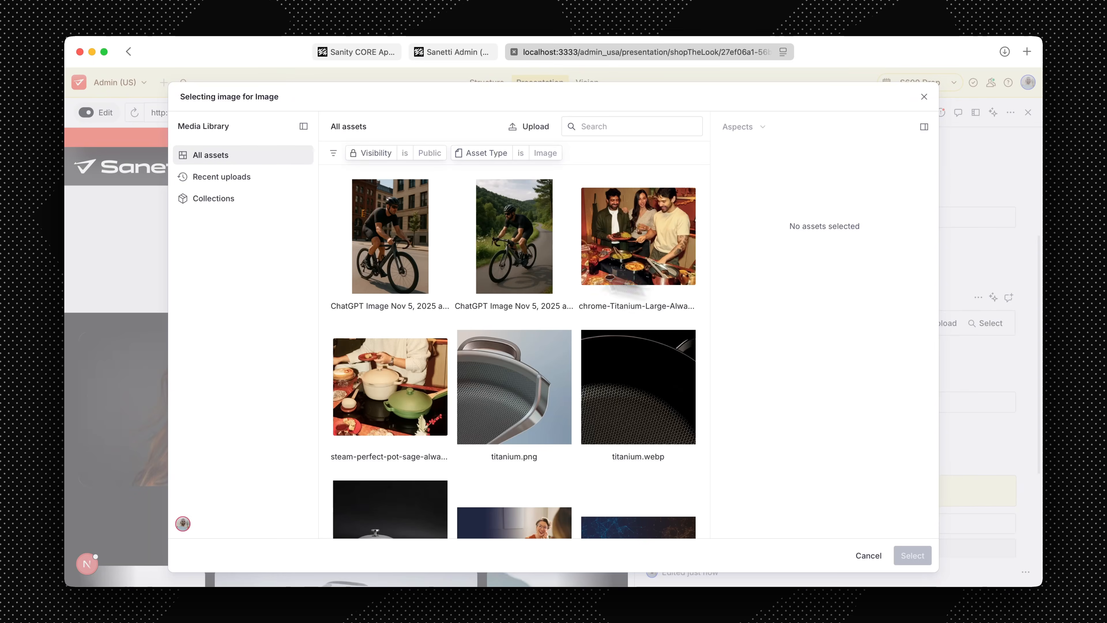
left_click(414, 248)
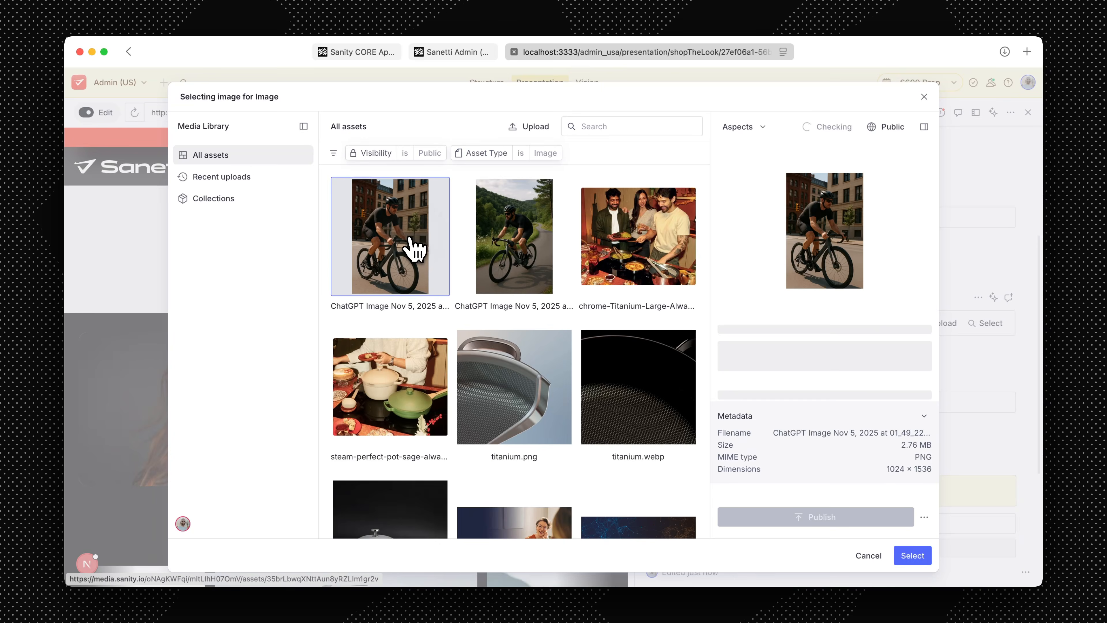
left_click(912, 555)
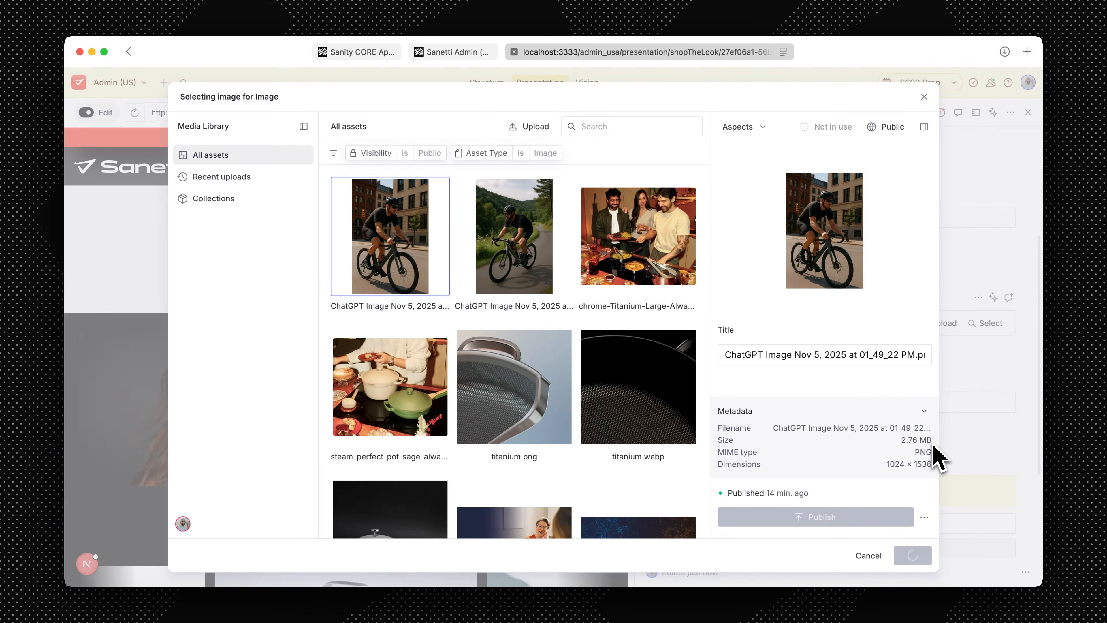
Tag two hotspots on the look's image: the bike frame at about 55% × 63% and the helmet at about 55% × 19%
scroll(869, 277, "down", 5)
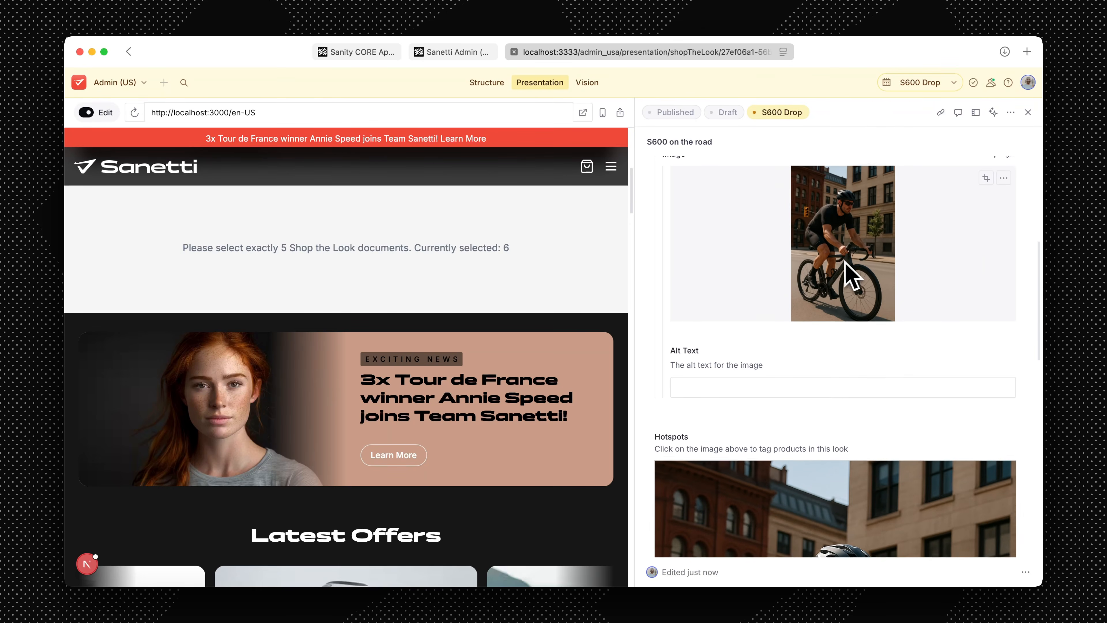
scroll(850, 275, "down", 5)
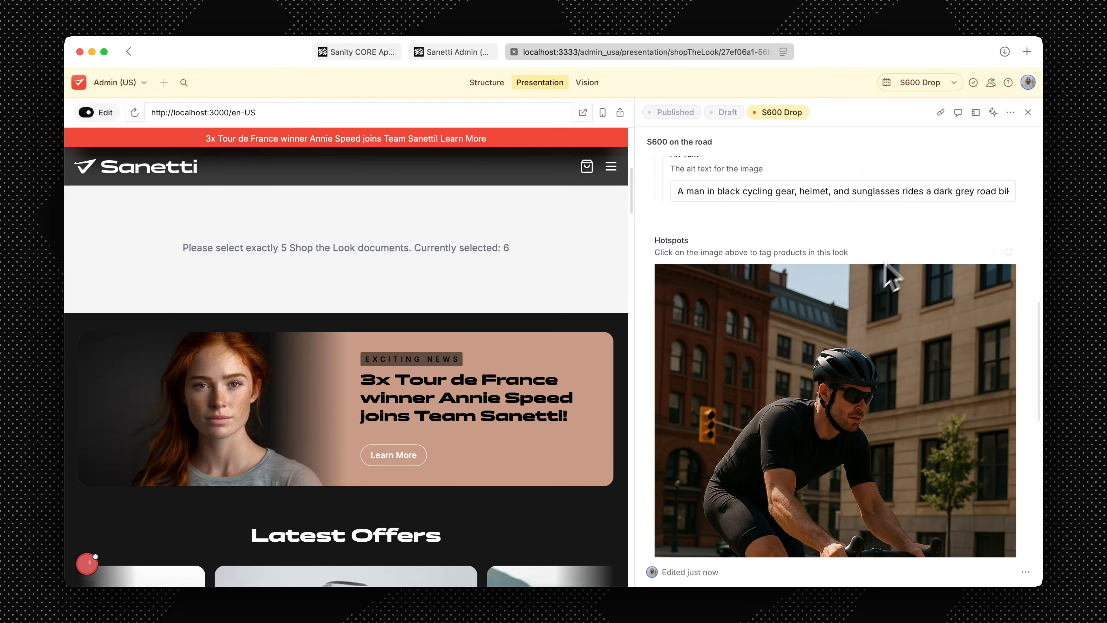
scroll(889, 275, "down", 4)
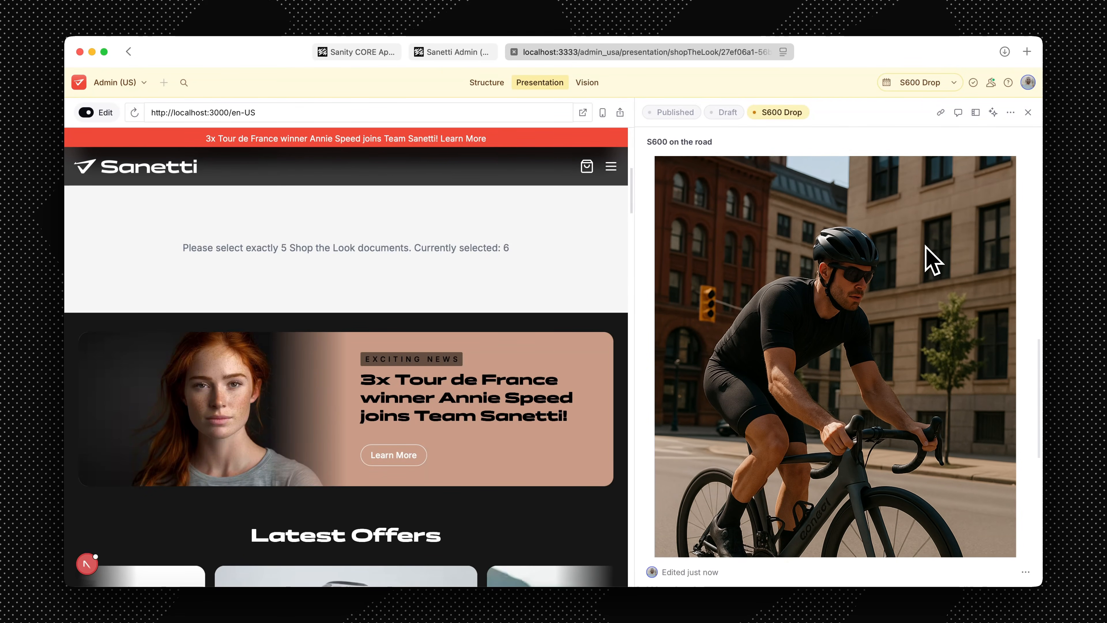
scroll(933, 259, "down", 3)
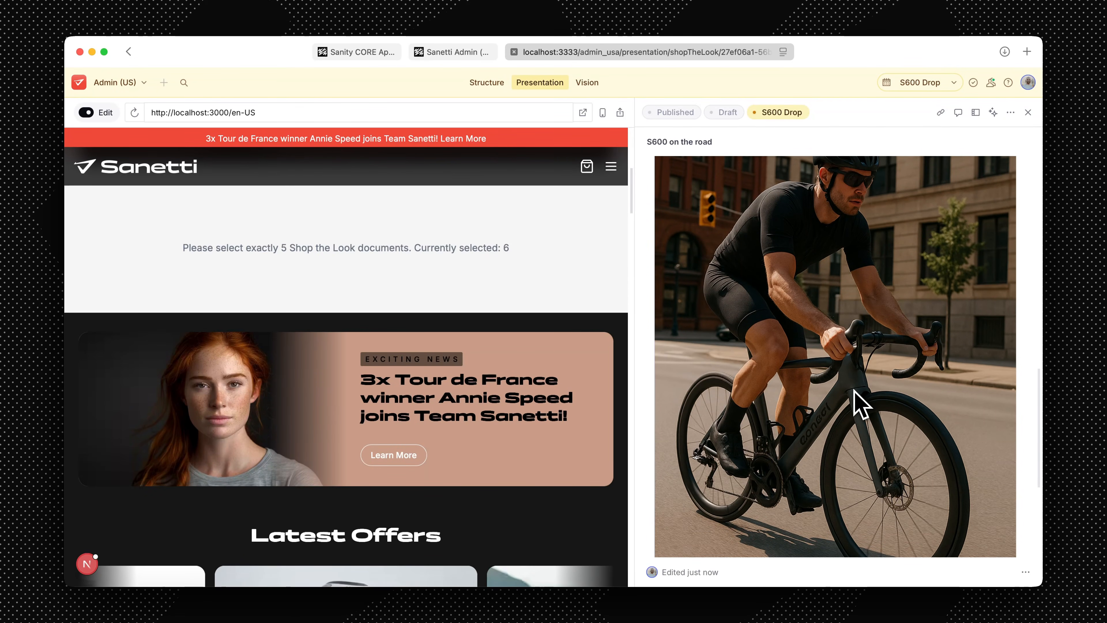
scroll(919, 301, "up", 2)
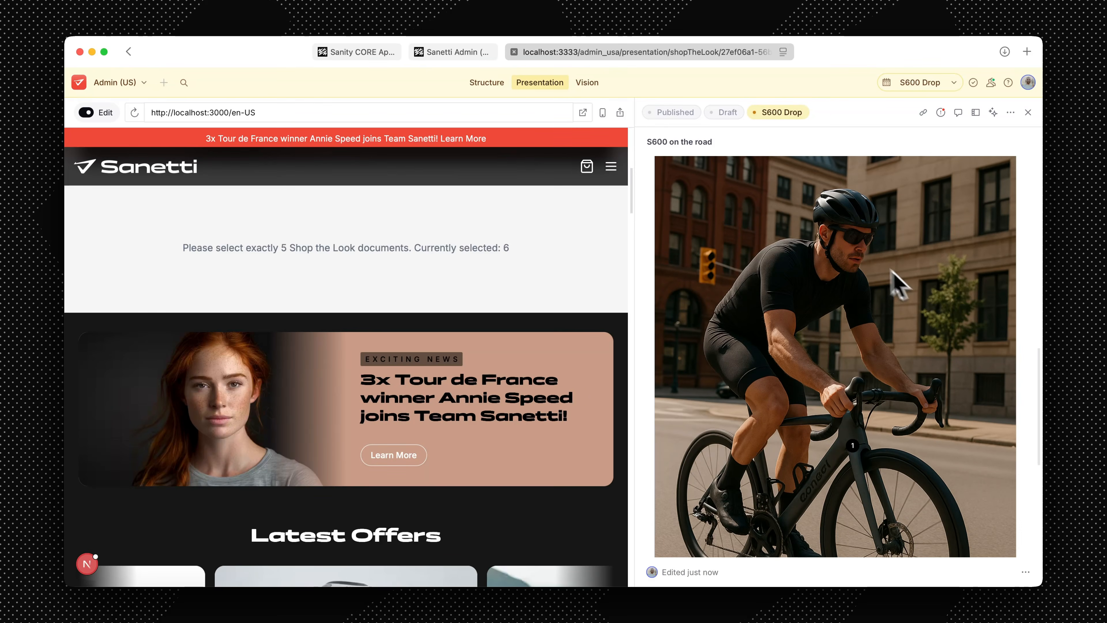
left_click(852, 206)
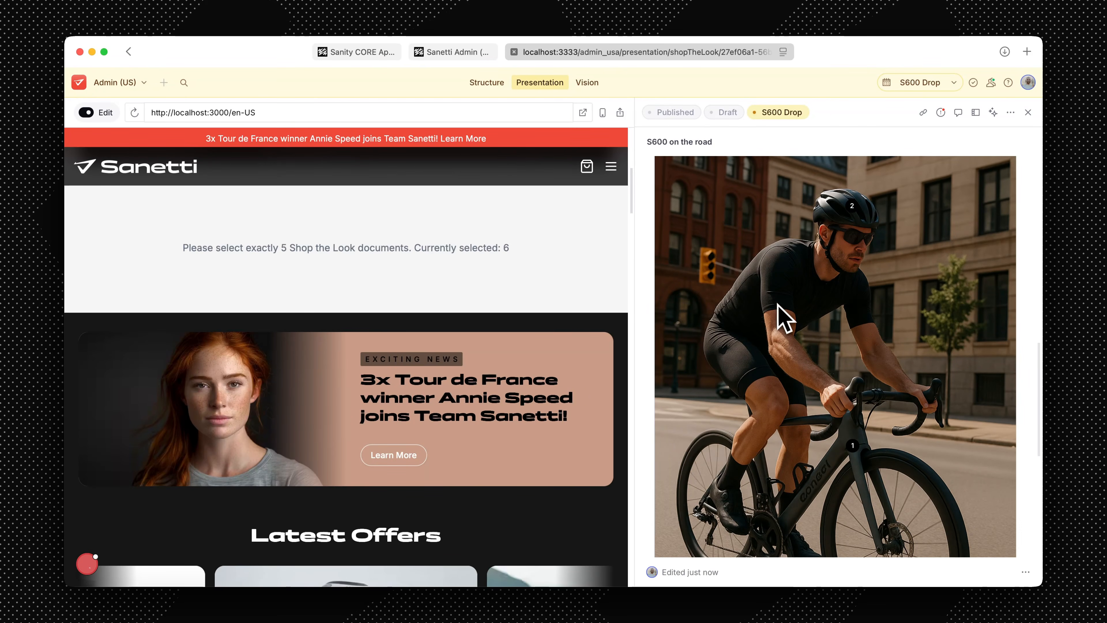
Assign the S600 road bike product to the bike frame hotspot and close the hotspot's settings
scroll(899, 316, "down", 5)
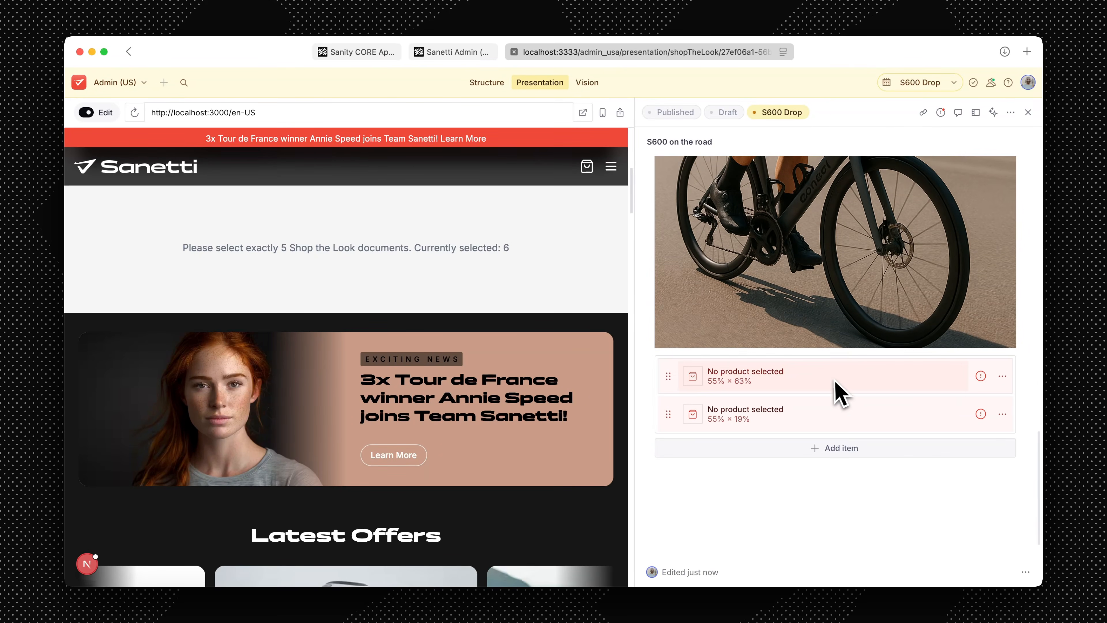
left_click(837, 378)
left_click(786, 267)
type("s600")
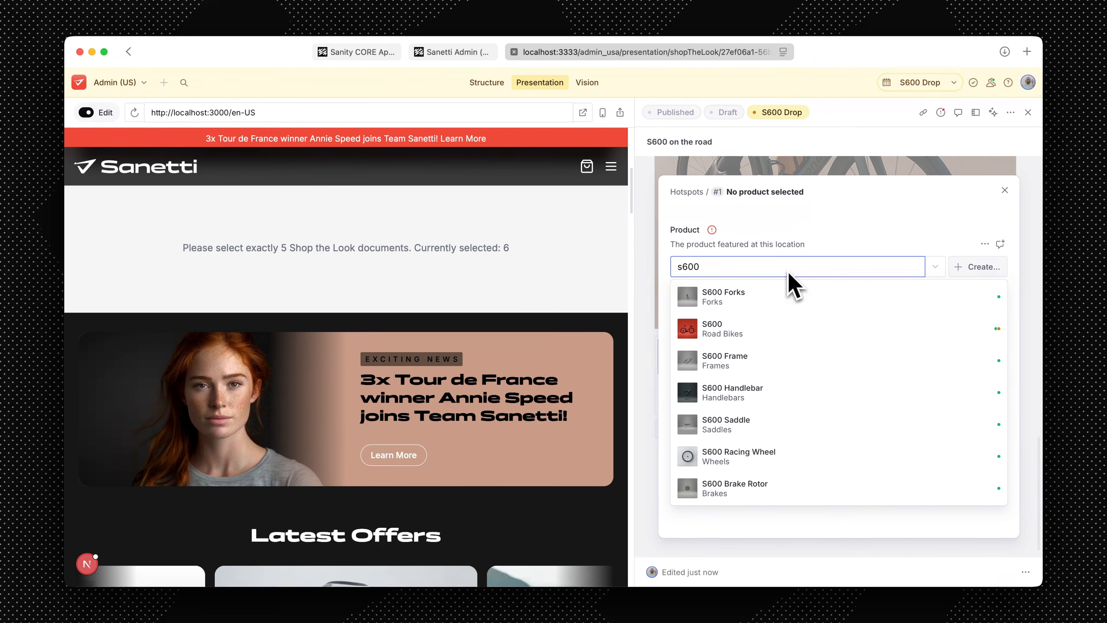
left_click(774, 329)
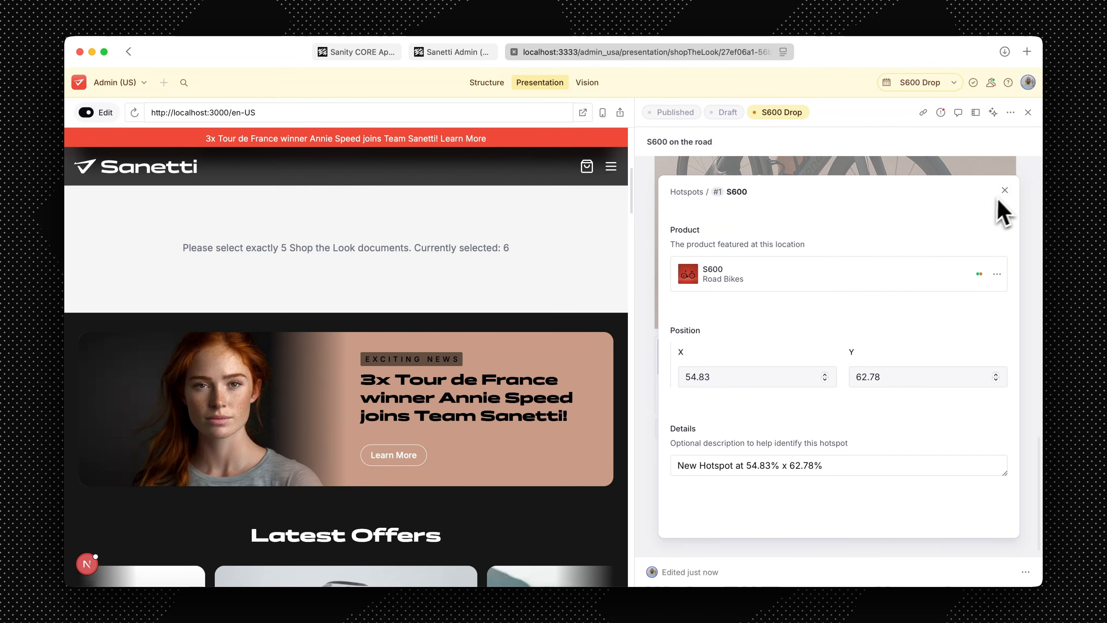
left_click(1005, 190)
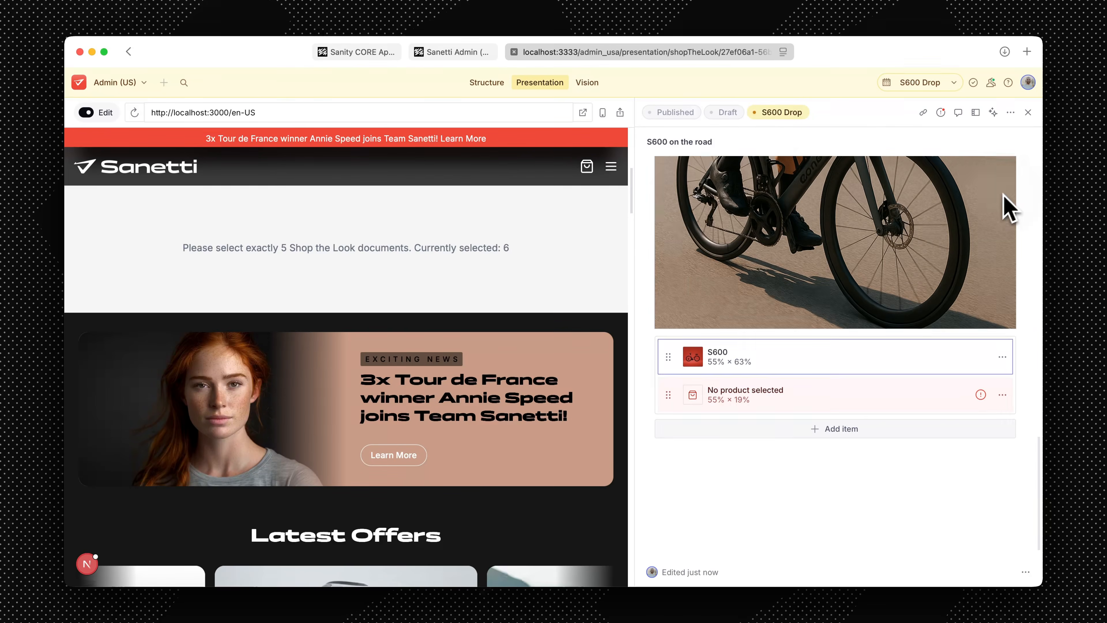
Assign the S634 Racing Helmet product to the helmet hotspot and close the hotspot's settings
left_click(827, 399)
left_click(887, 264)
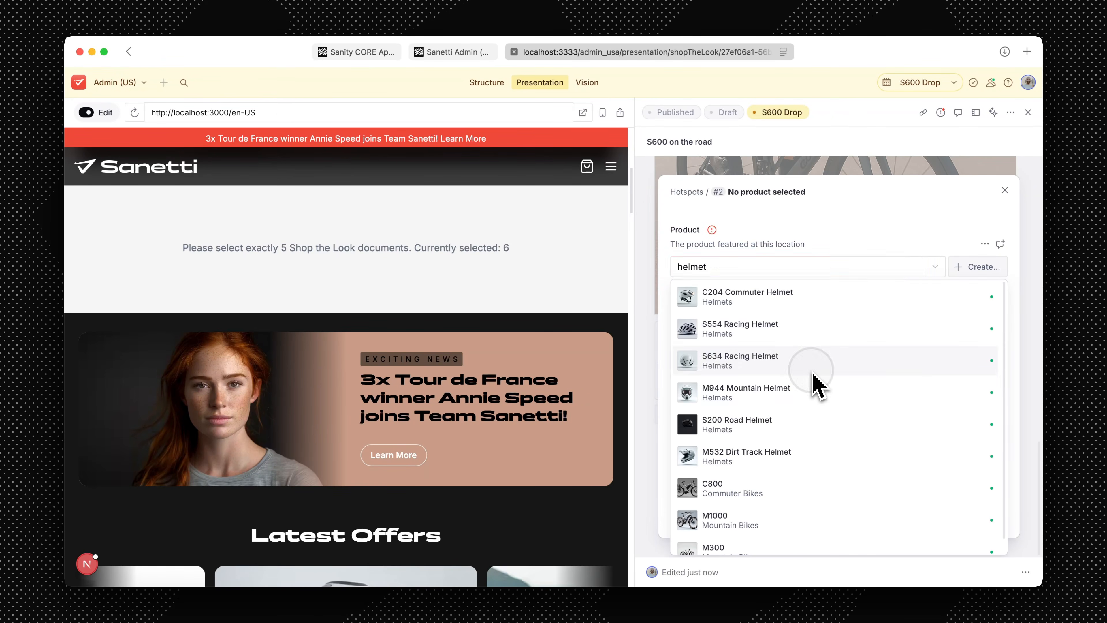
left_click(838, 360)
left_click(1005, 190)
scroll(909, 317, "up", 2)
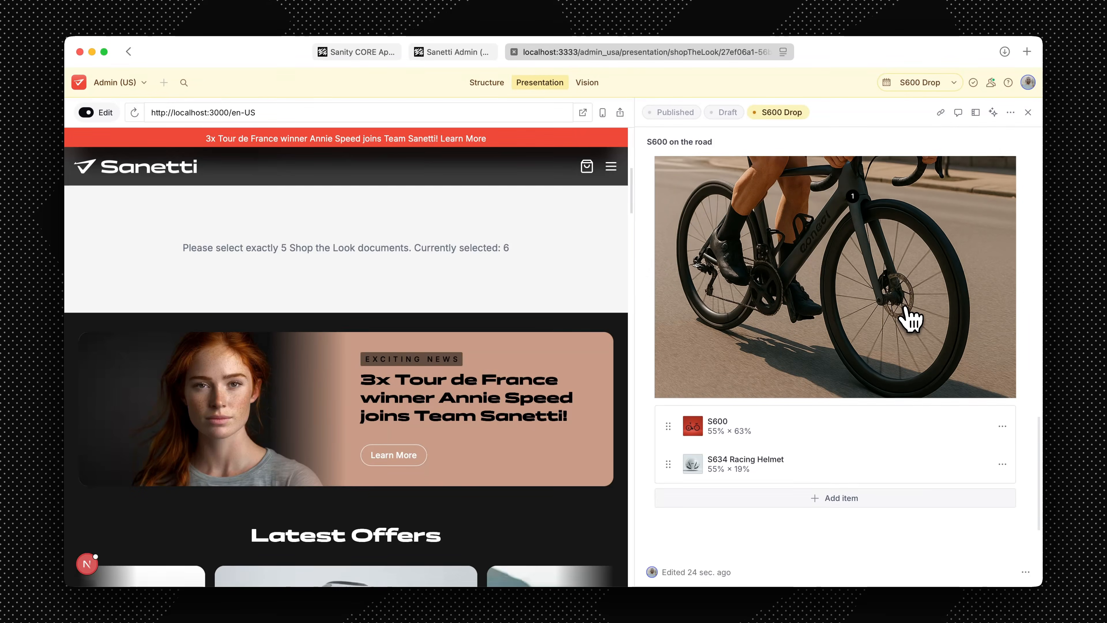
Return to the homepage's Look Flipbook: Hot Looks block and remove the second Commuter Lifestyle look from its list
left_click(511, 279)
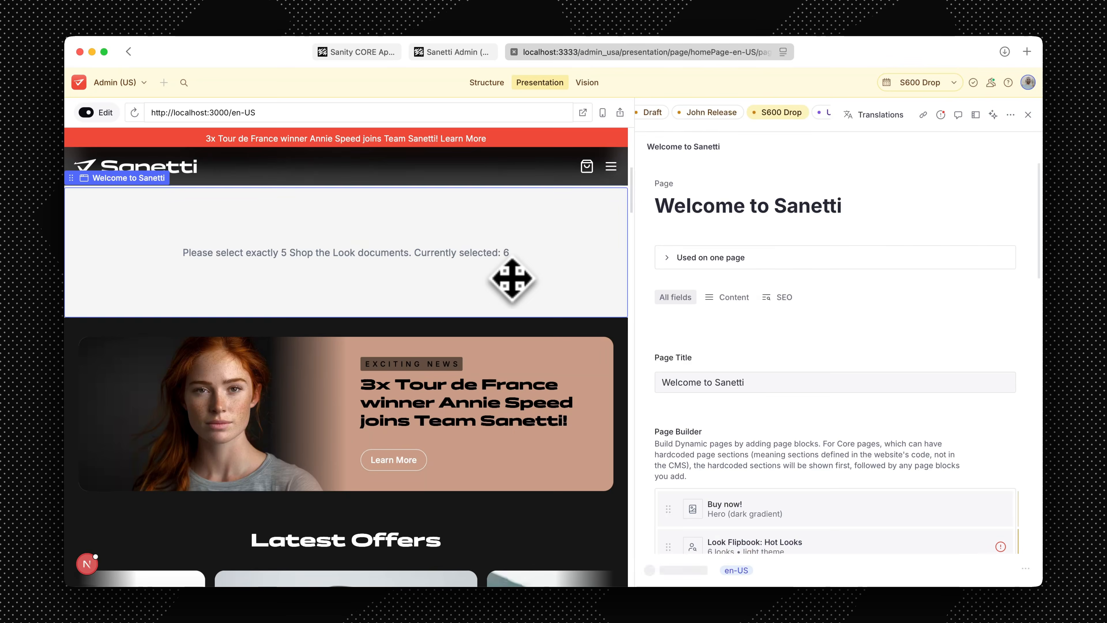
scroll(852, 287, "down", 5)
scroll(884, 305, "down", 1)
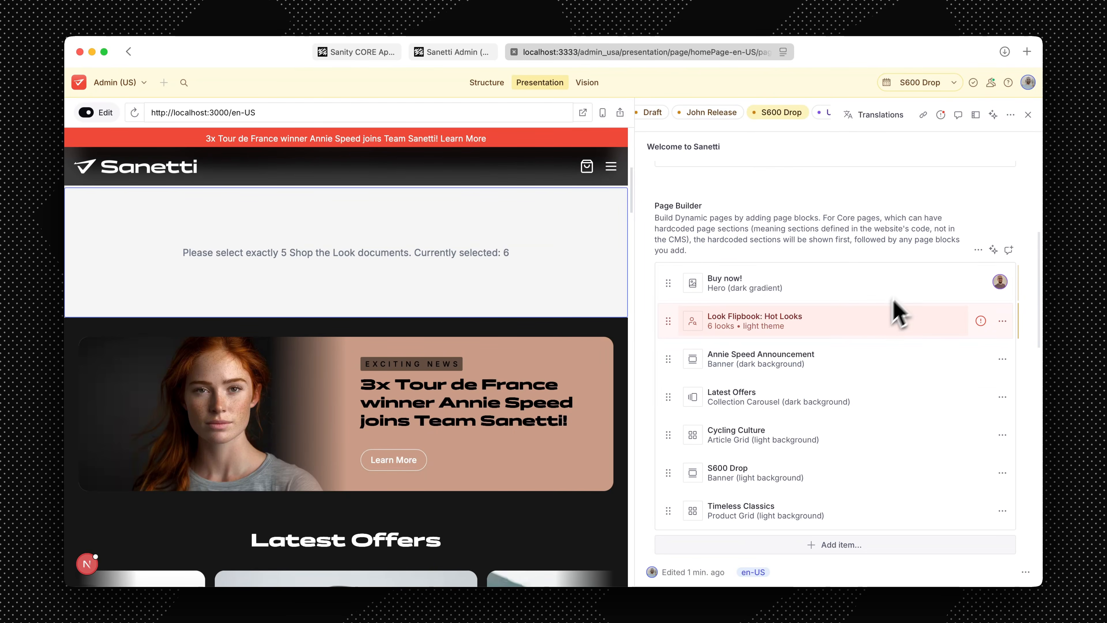
left_click(879, 334)
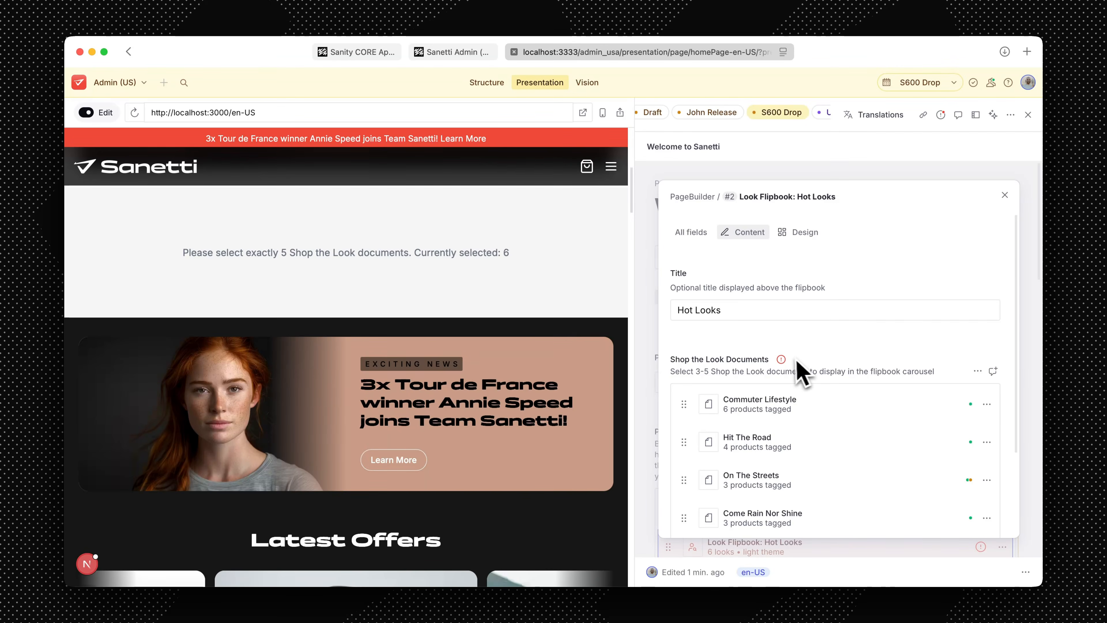
mouse_move(786, 362)
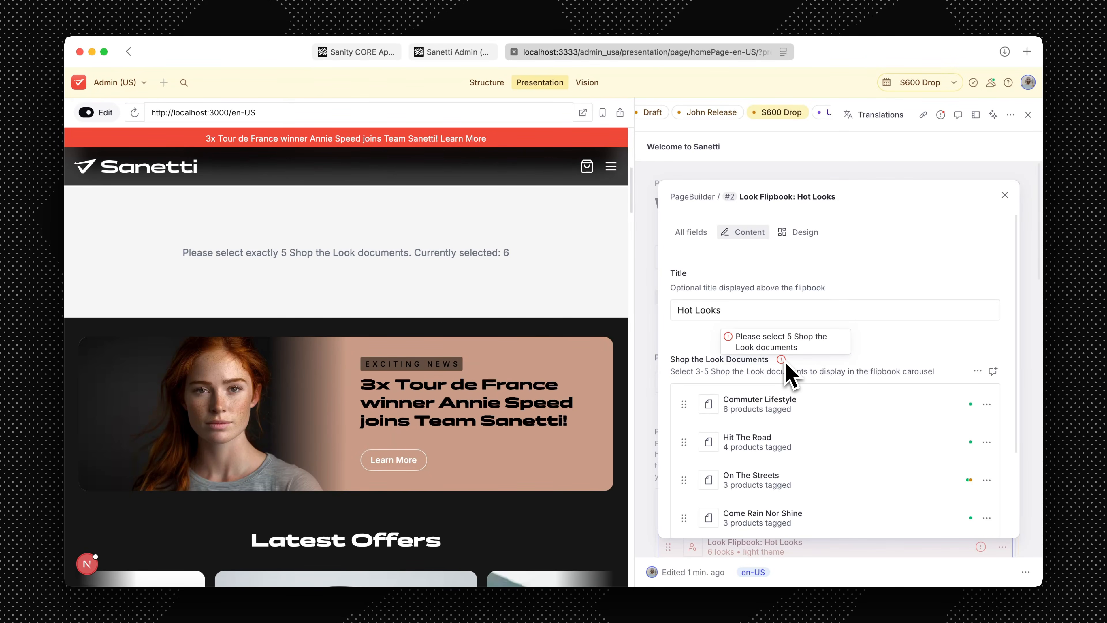
scroll(885, 344, "down", 3)
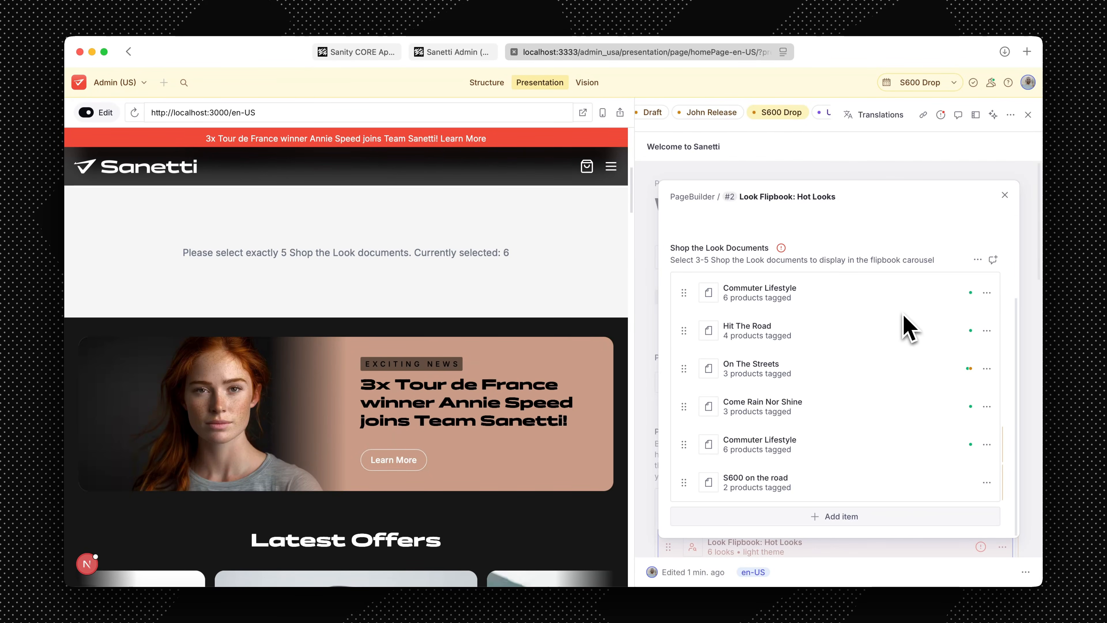
left_click(987, 445)
left_click(941, 380)
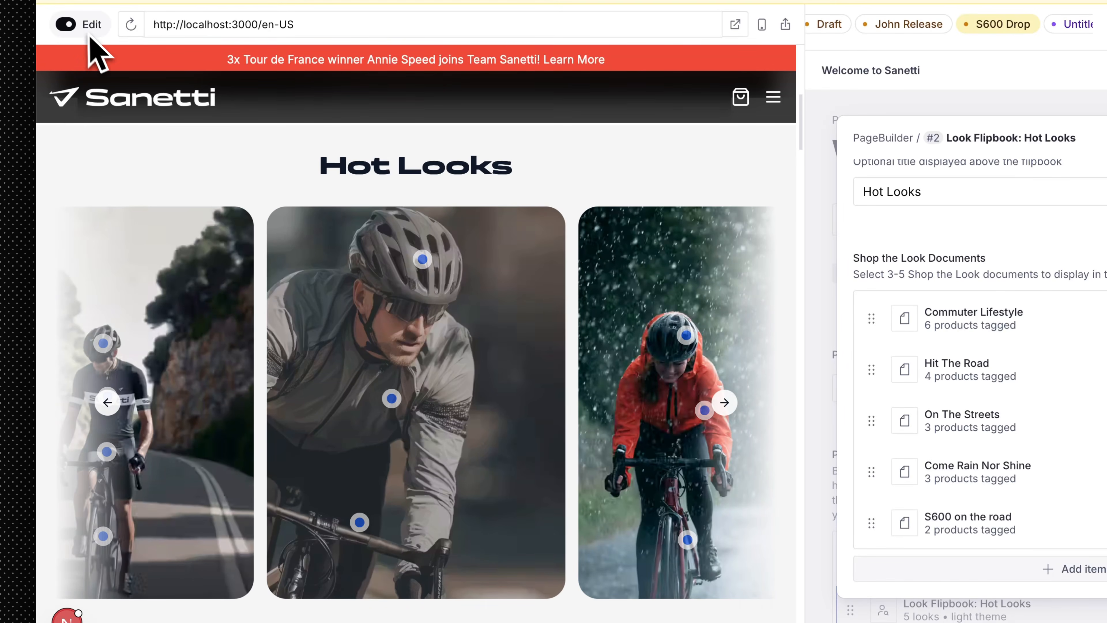
Turn off preview editing, advance the Hot Looks carousel to the S600 look, and check its helmet and bike product tags
left_click(66, 25)
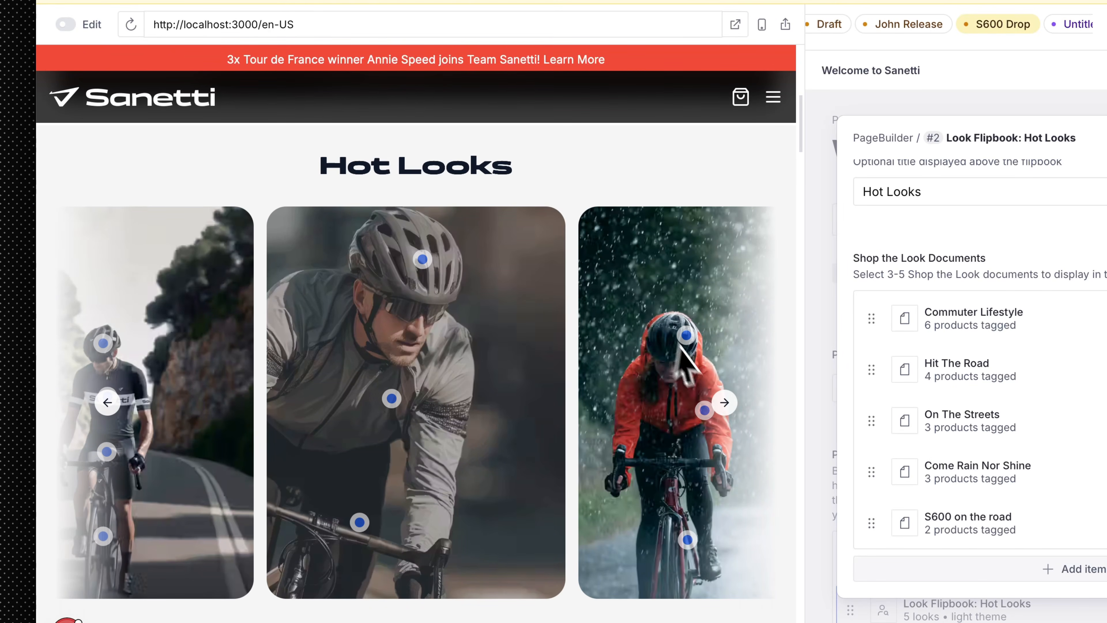
left_click(724, 403)
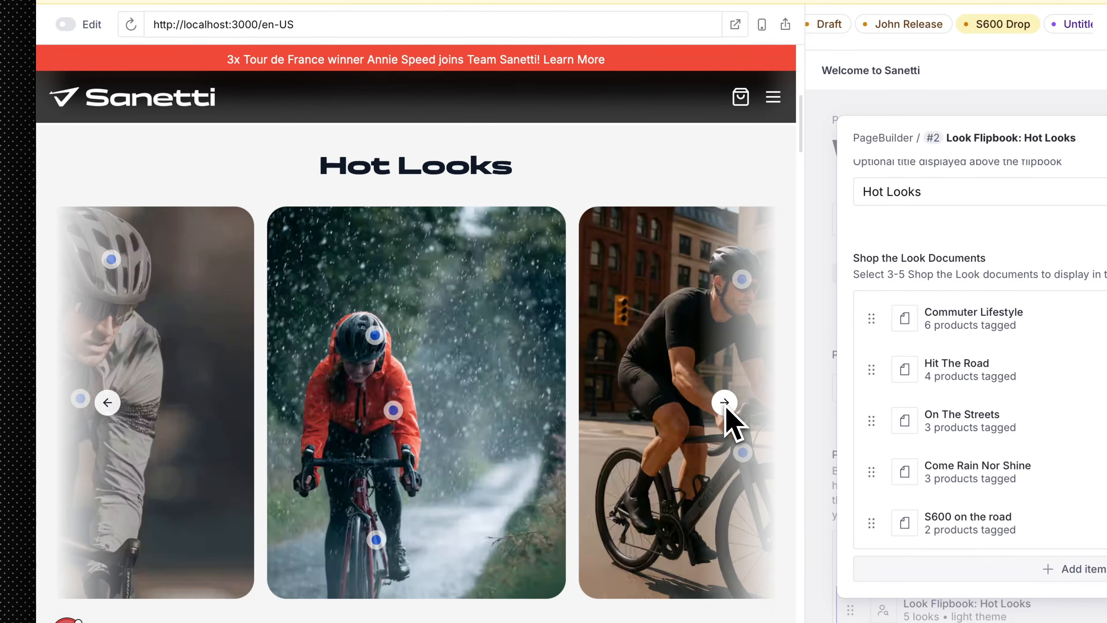
left_click(725, 403)
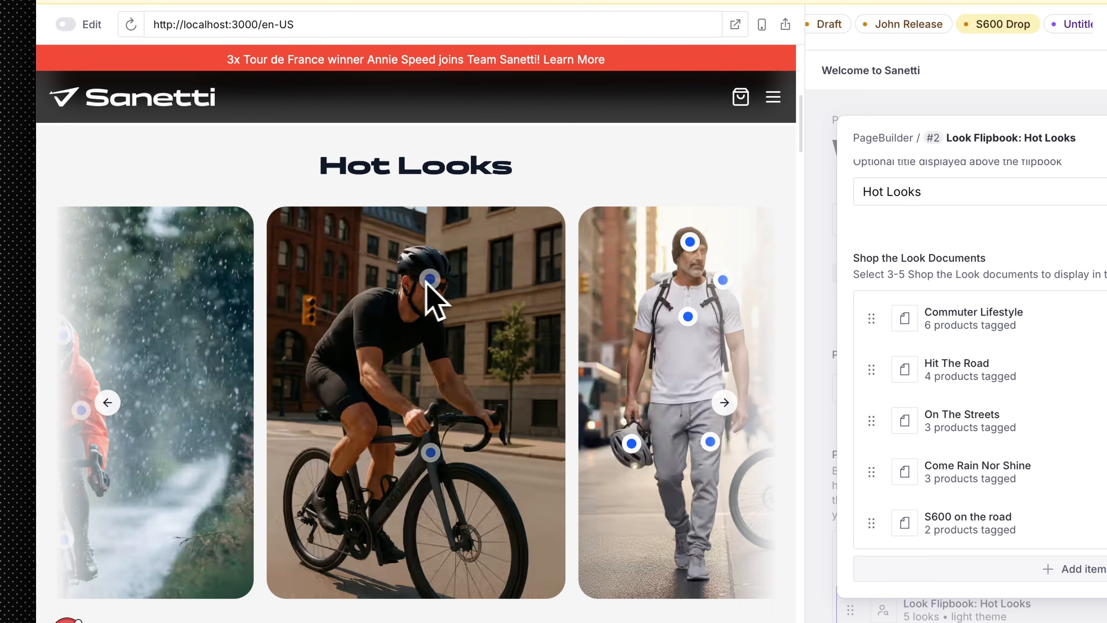
left_click(430, 279)
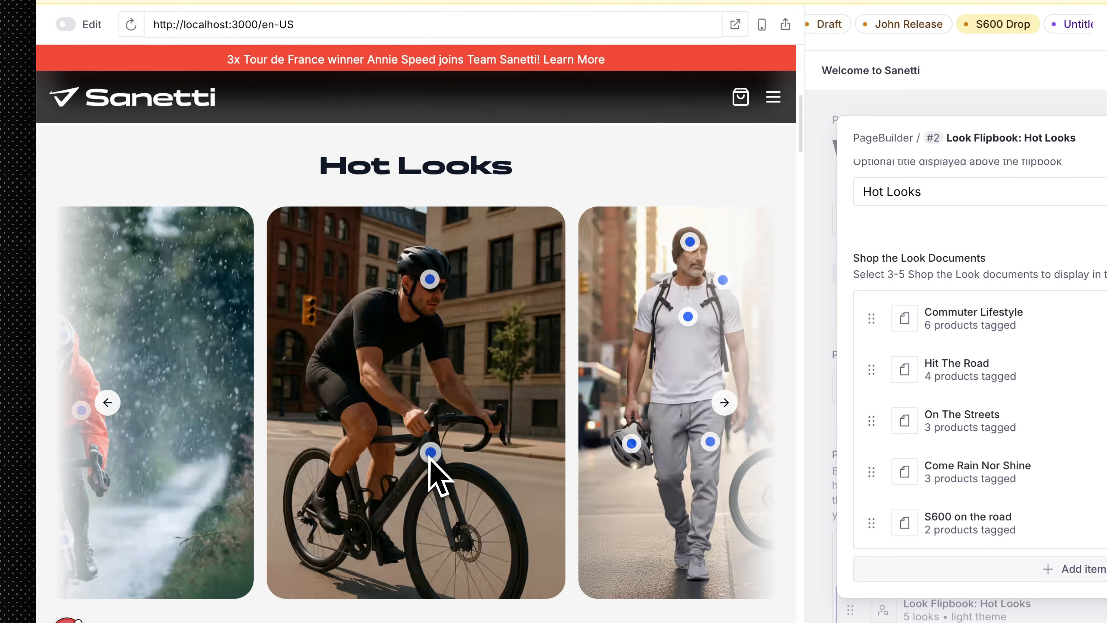
left_click(431, 453)
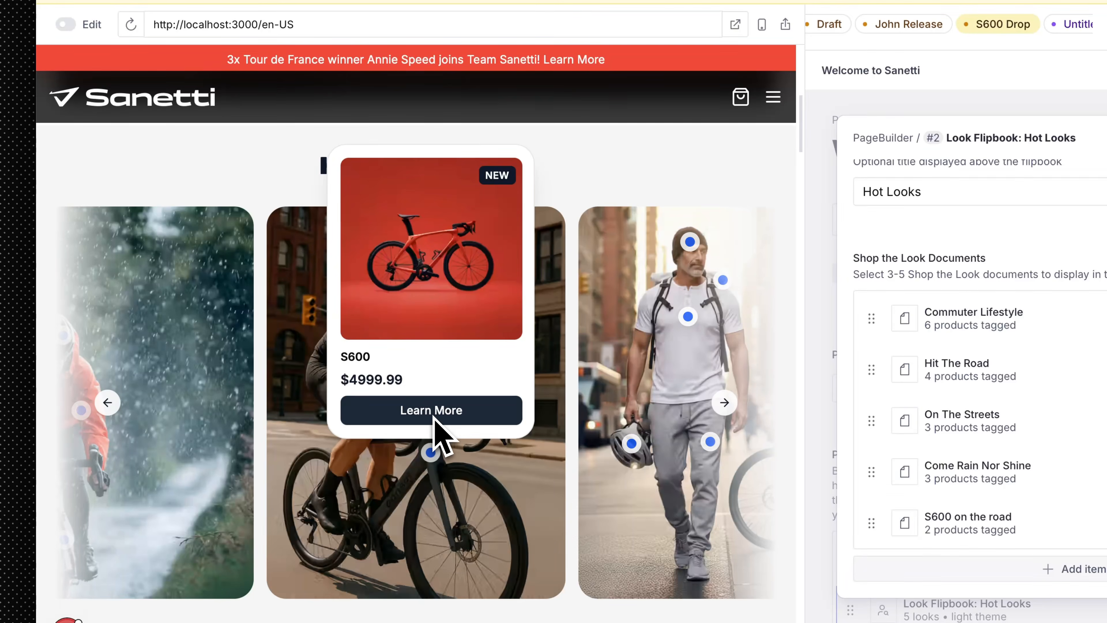
scroll(484, 269, "down", 5)
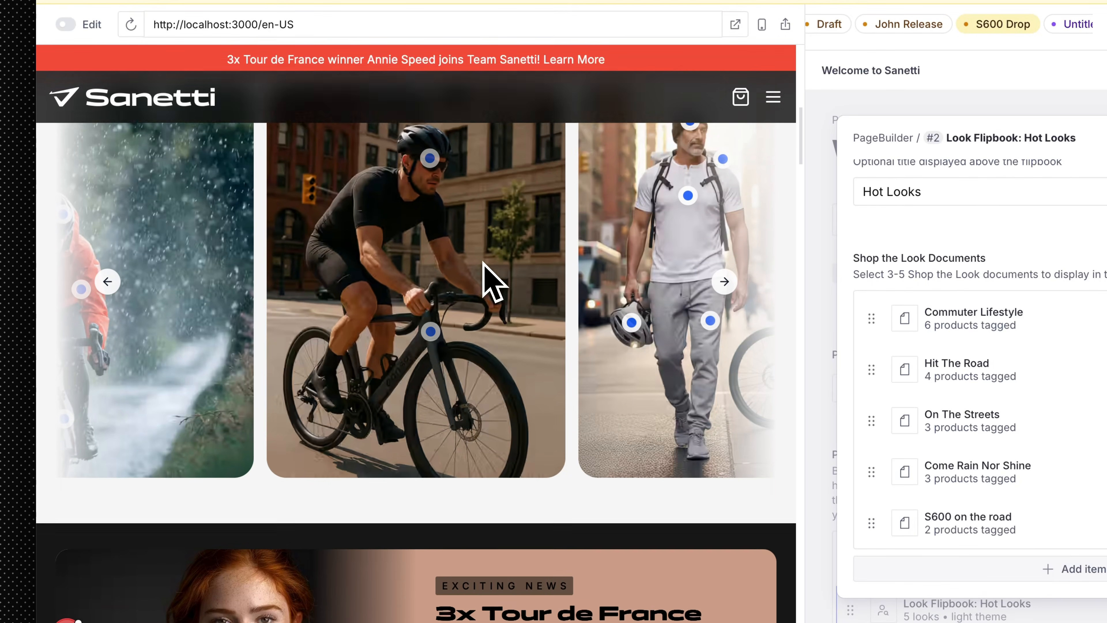
scroll(486, 261, "down", 3)
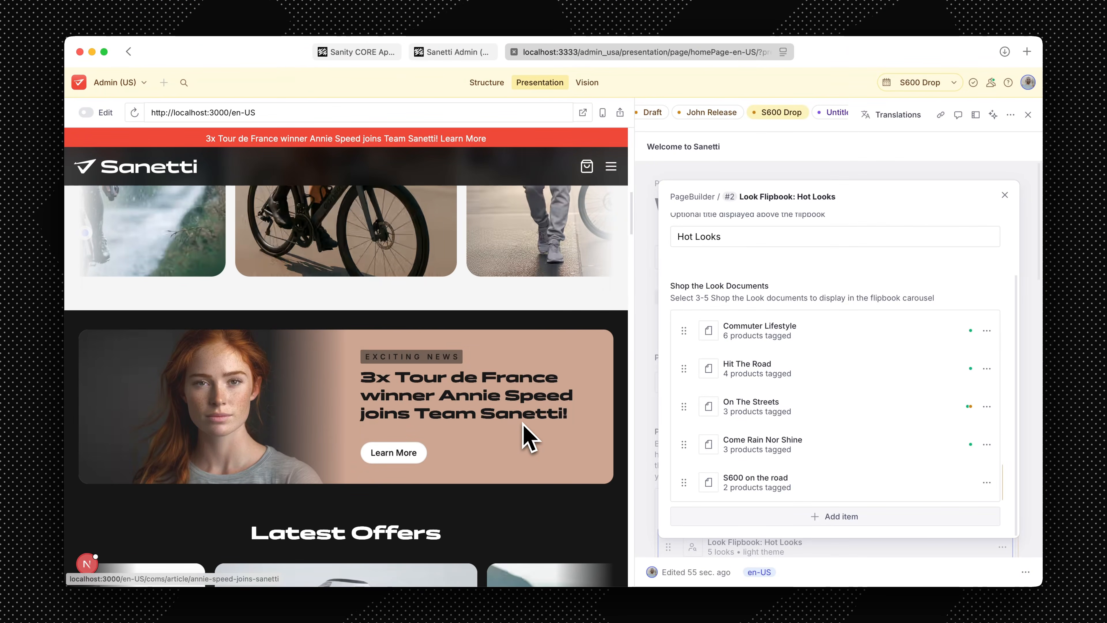
Replace the CTA in the homepage's Annie Speed Announcement banner with S600 Drop and check the banner in the preview
left_click(1005, 195)
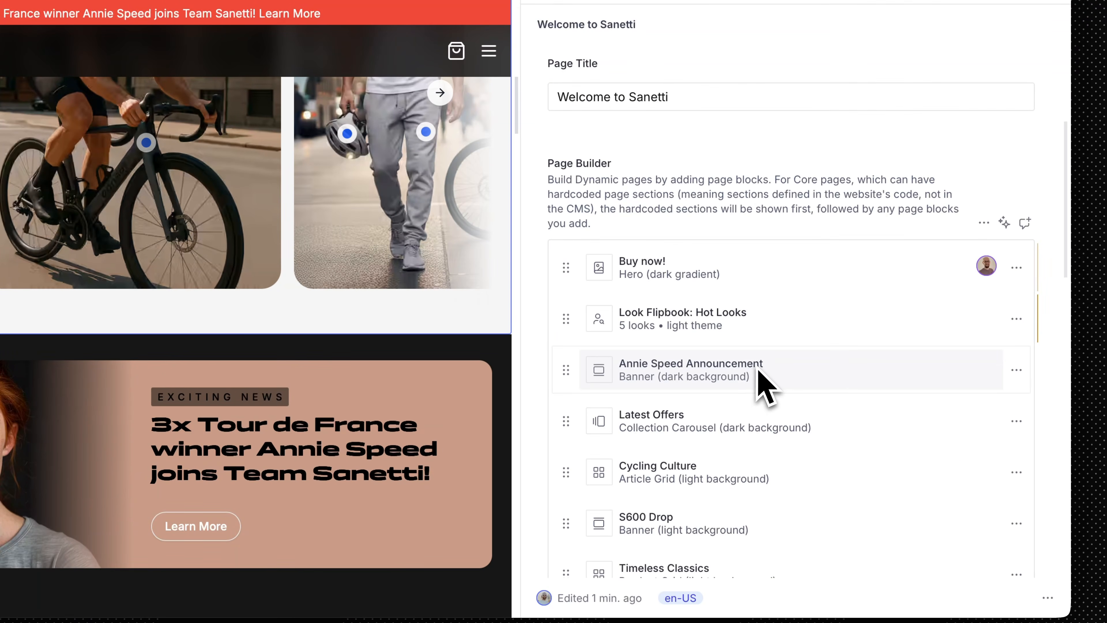
left_click(758, 370)
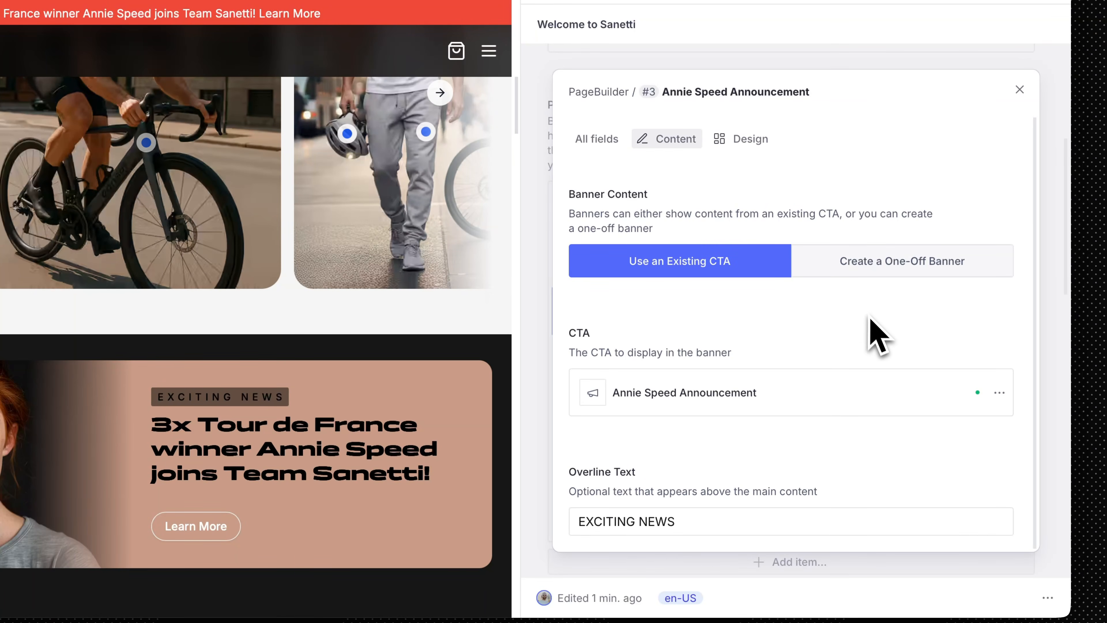
left_click(999, 392)
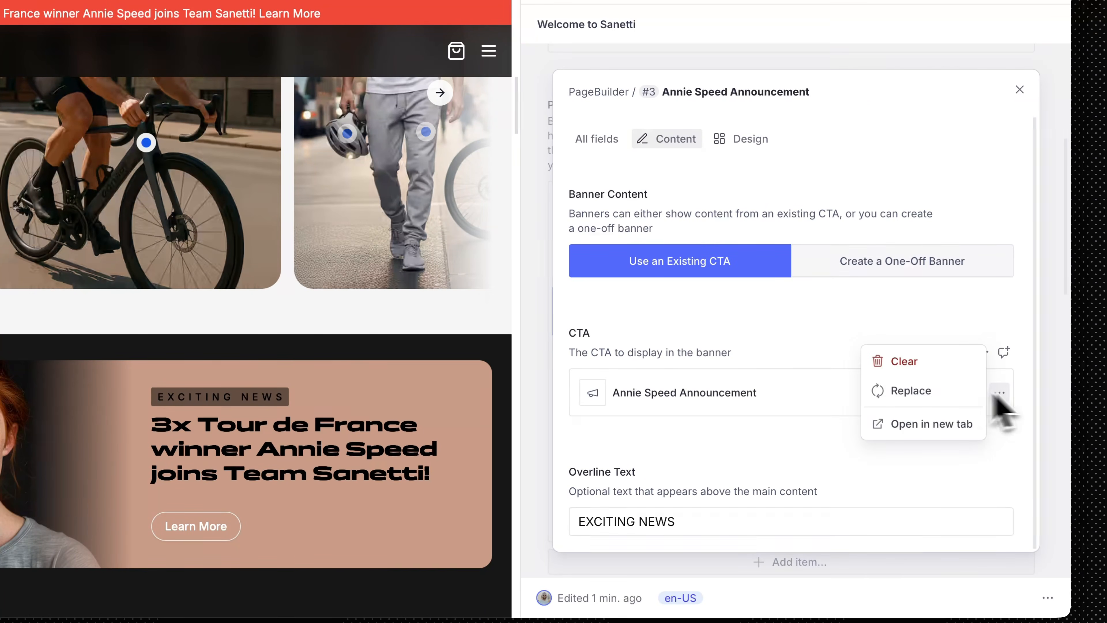
left_click(964, 391)
left_click(896, 383)
type("s600")
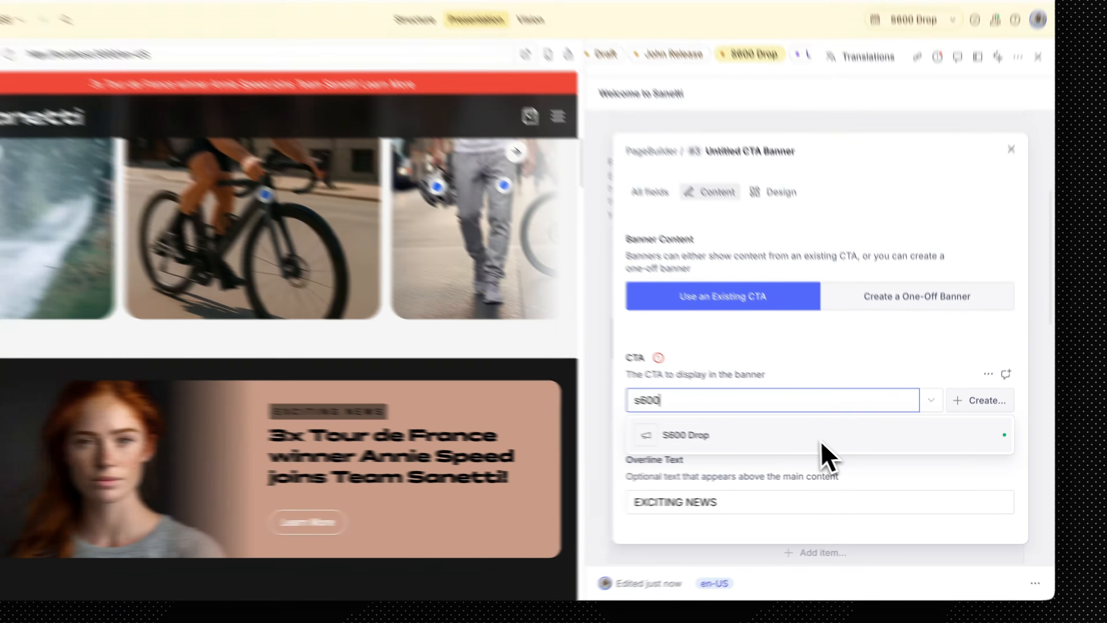
left_click(828, 432)
scroll(619, 365, "down", 2)
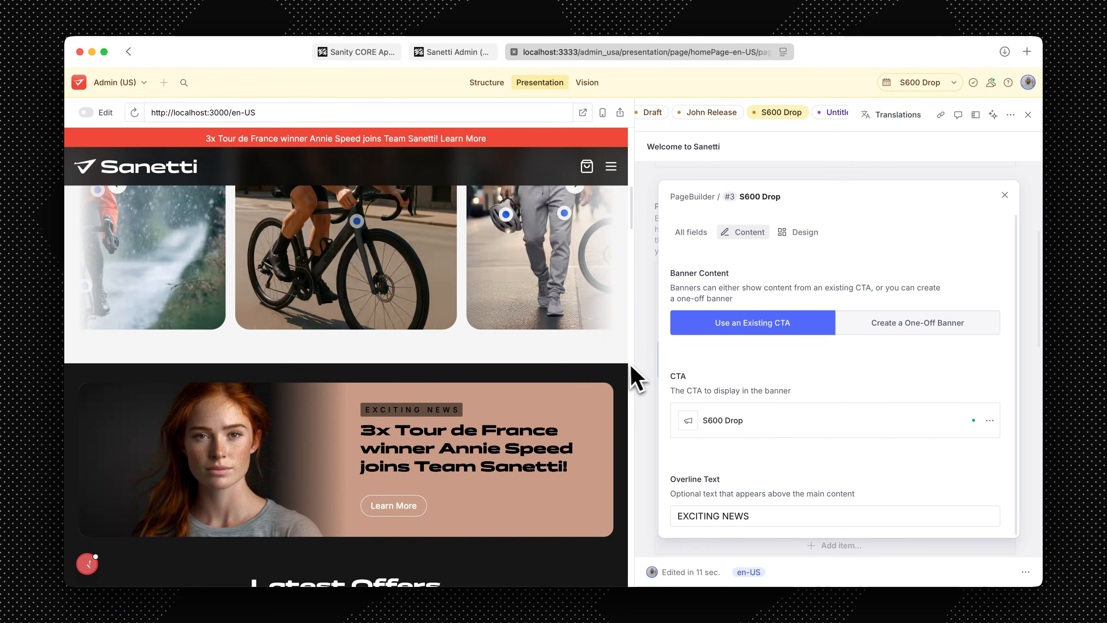
scroll(594, 308, "down", 1)
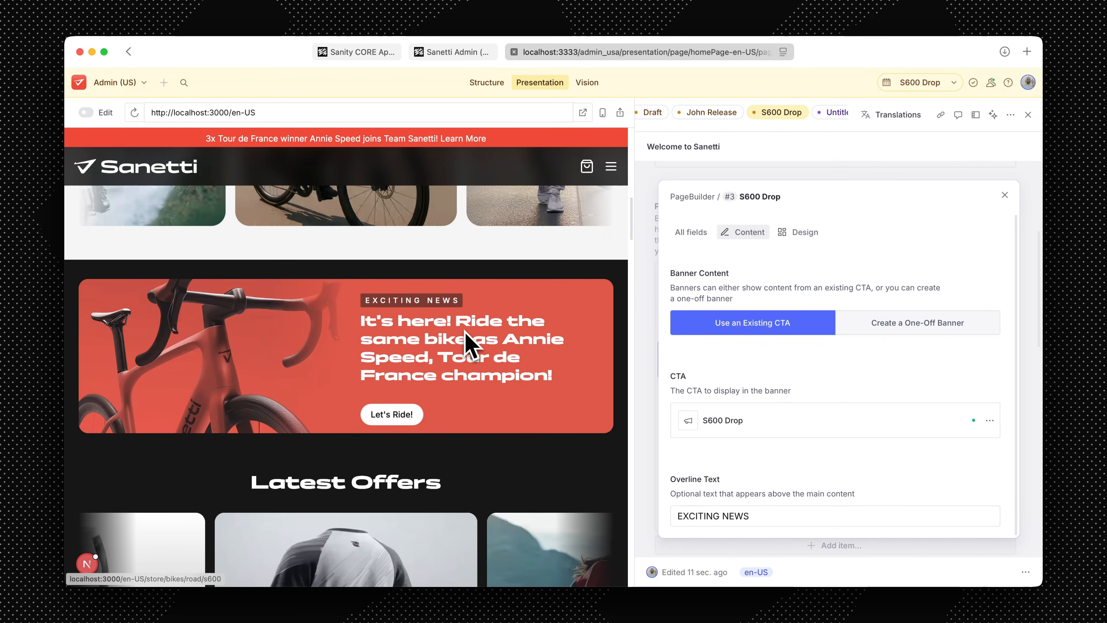
Mark Homepage as done in the Ecommerce 101 checklist, and open the S600 Road Bike article in Canvas from the Sanetti Admin workspace
left_click(368, 53)
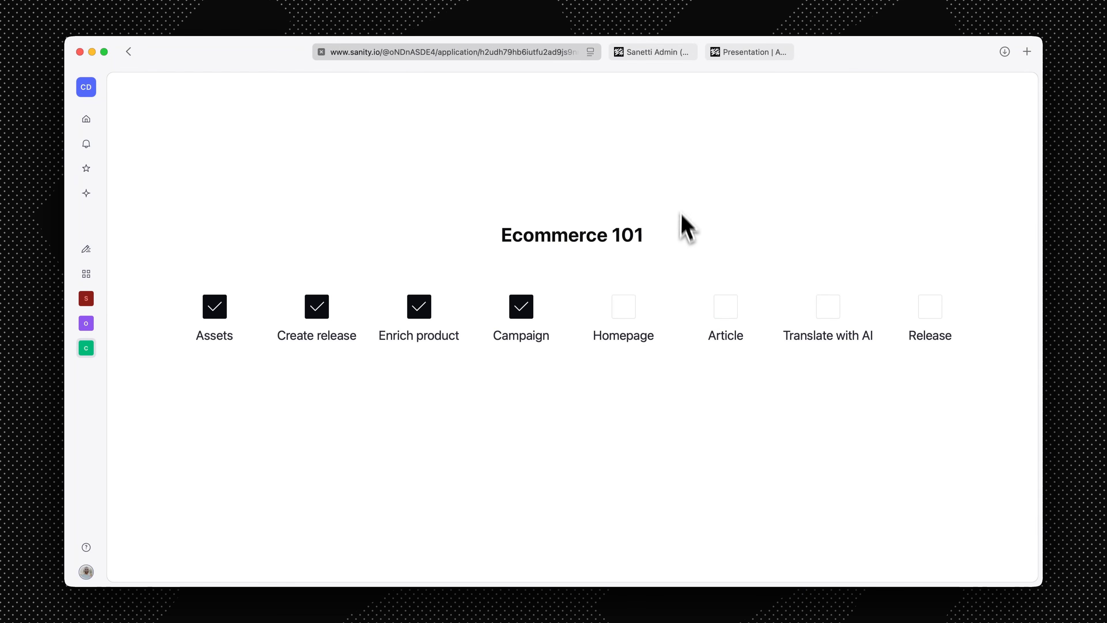
left_click(631, 311)
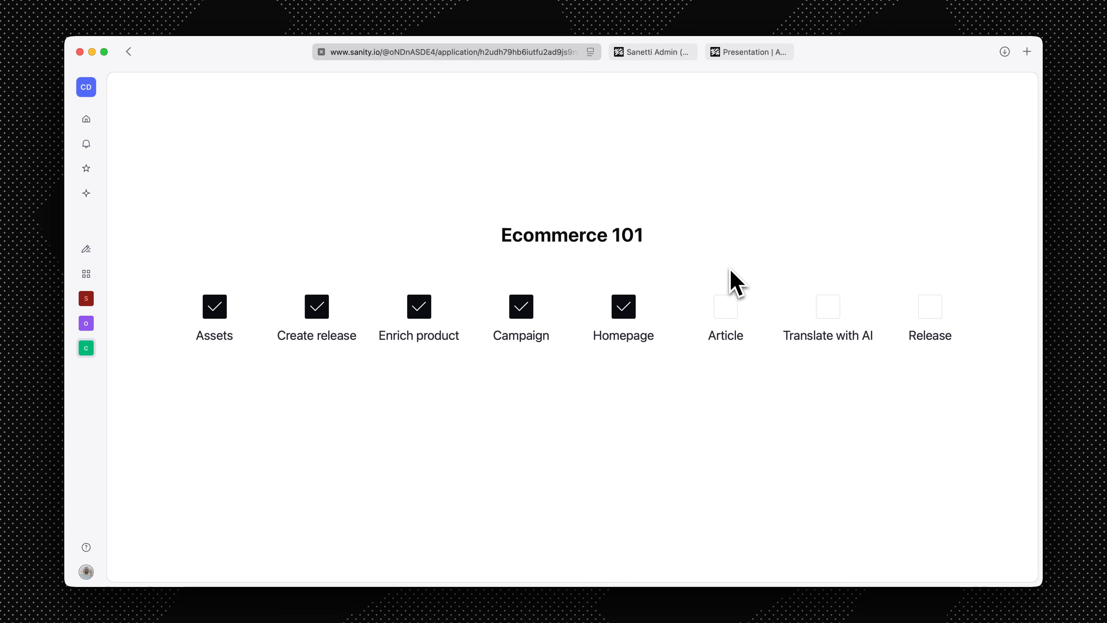
left_click(677, 57)
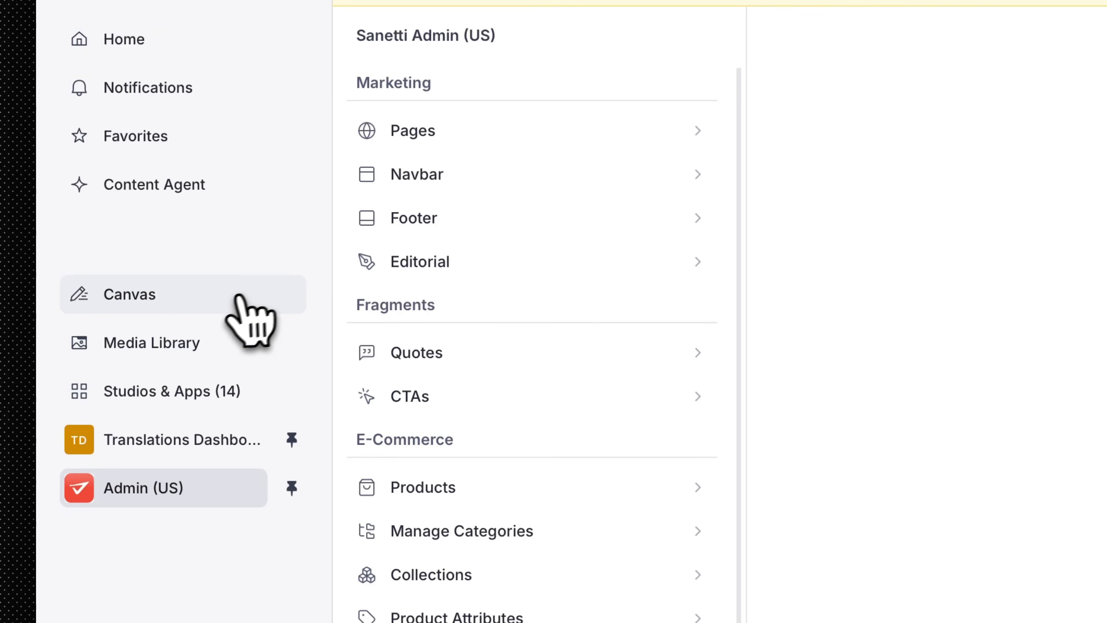
left_click(215, 298)
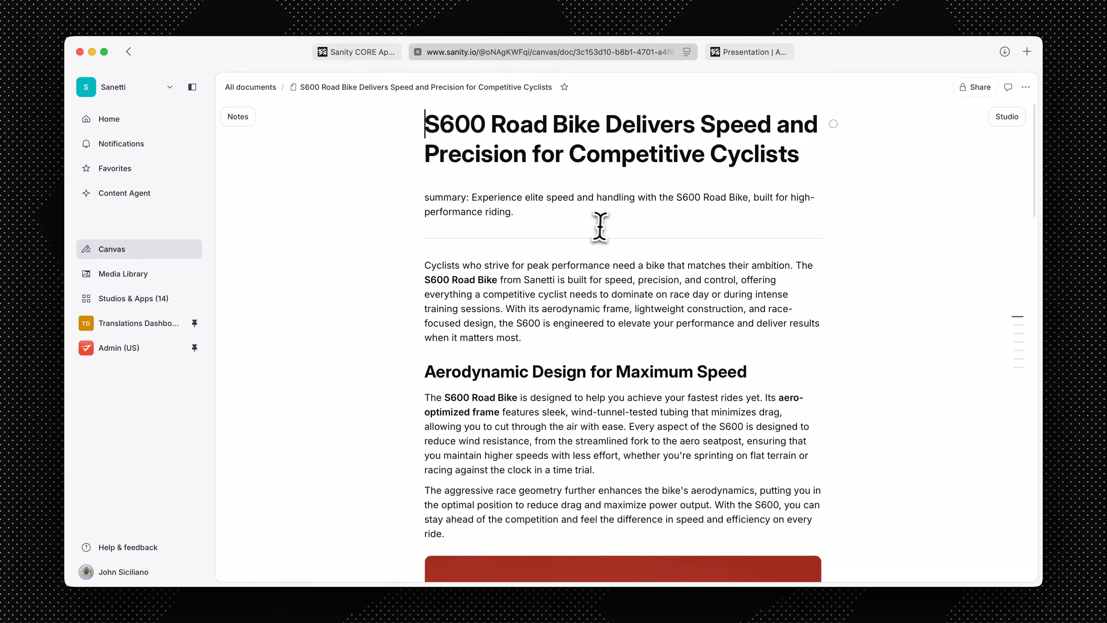
left_click(594, 212)
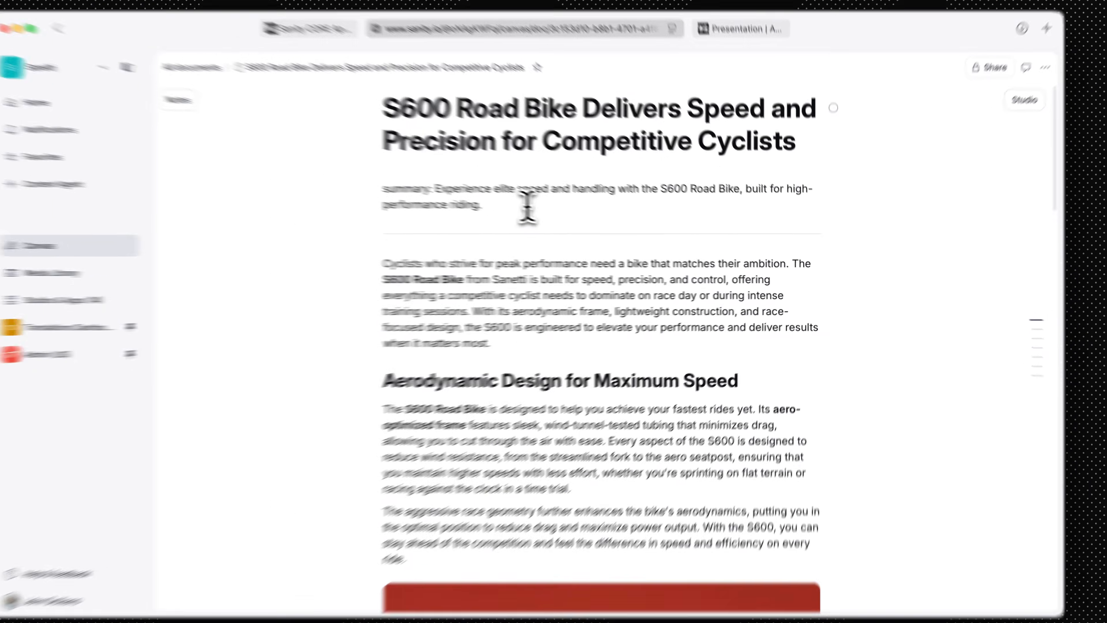
key("Return")
type("/")
key("Down")
key("Down")
key("Down")
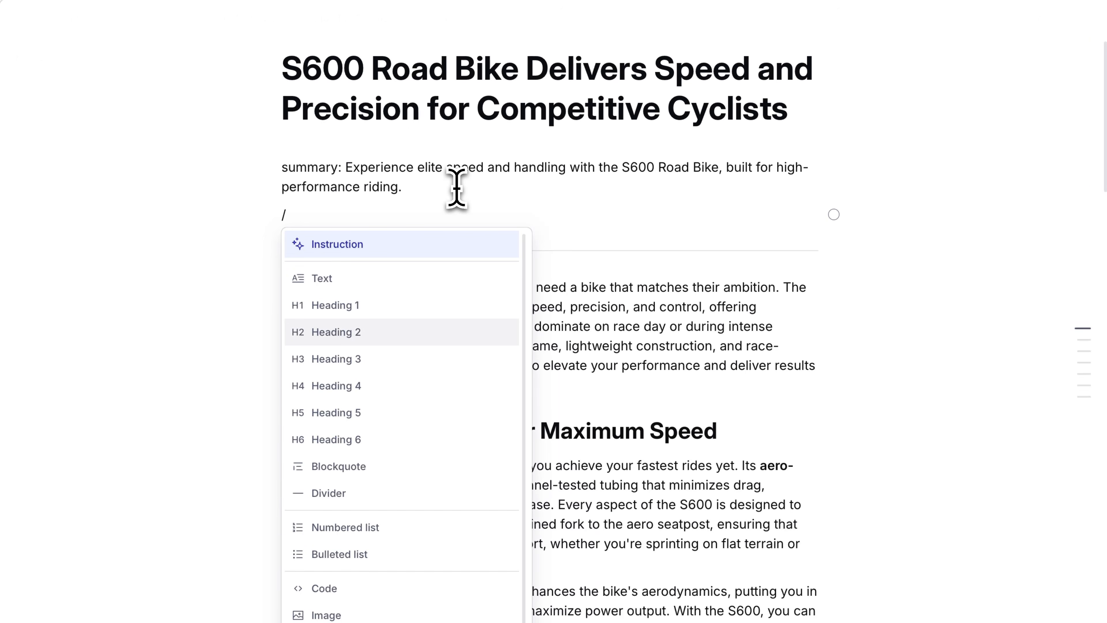
key("Return")
key("BackSpace")
key("BackSpace")
key("BackSpace")
key("BackSpace")
key("BackSpace")
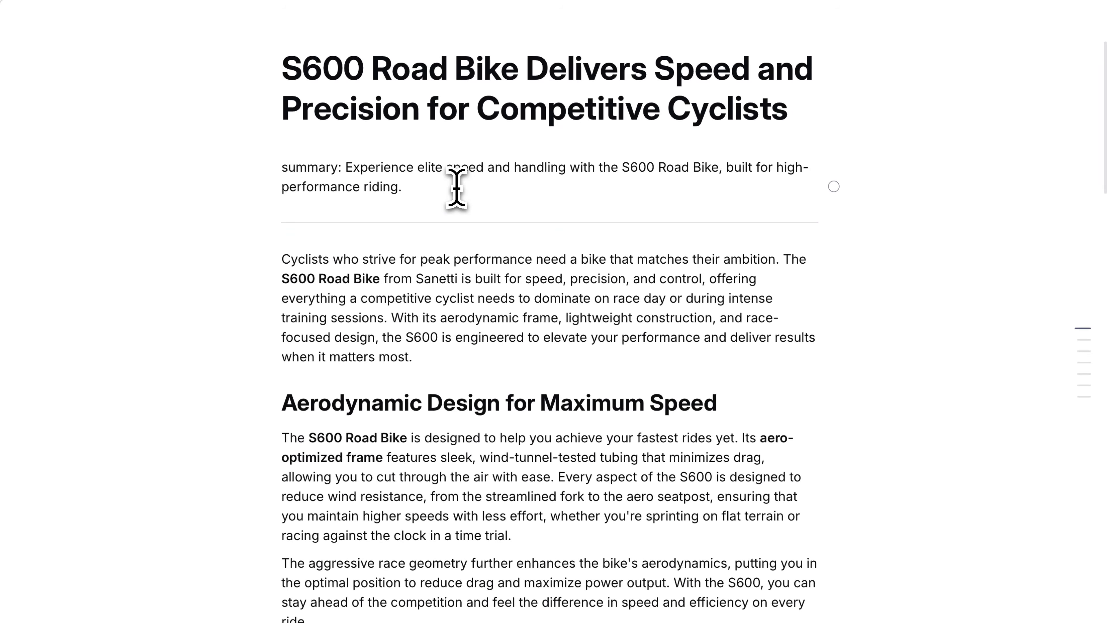
Add the line "slug: s600-is-here" below the article's summary and look over the title and opening text
type("slug: s600-is-here")
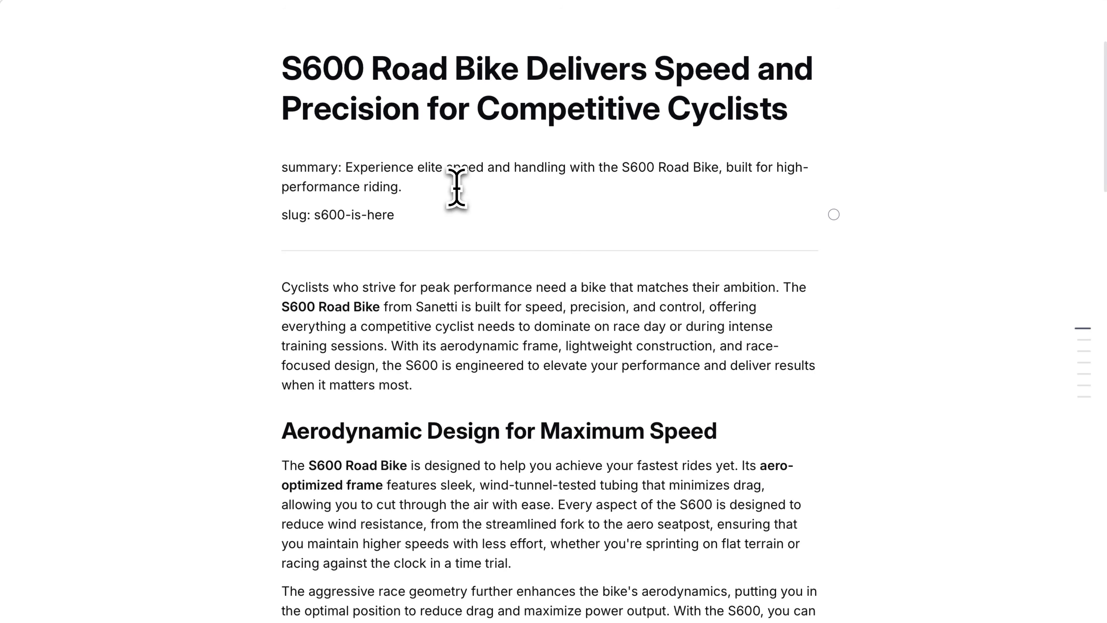
scroll(513, 237, "down", 6)
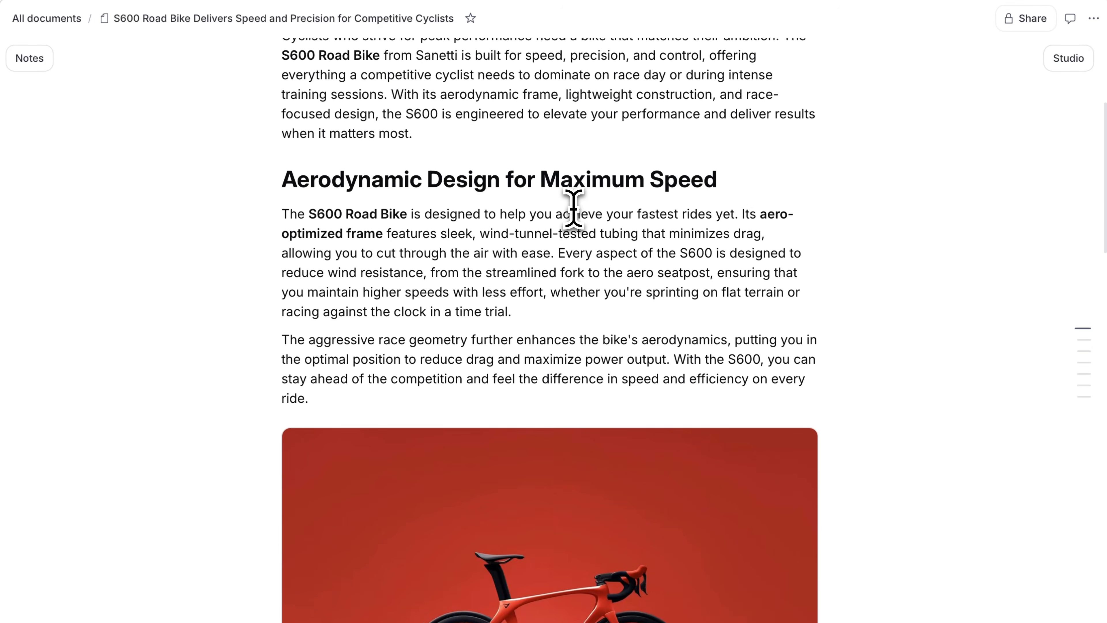
scroll(573, 209, "up", 6)
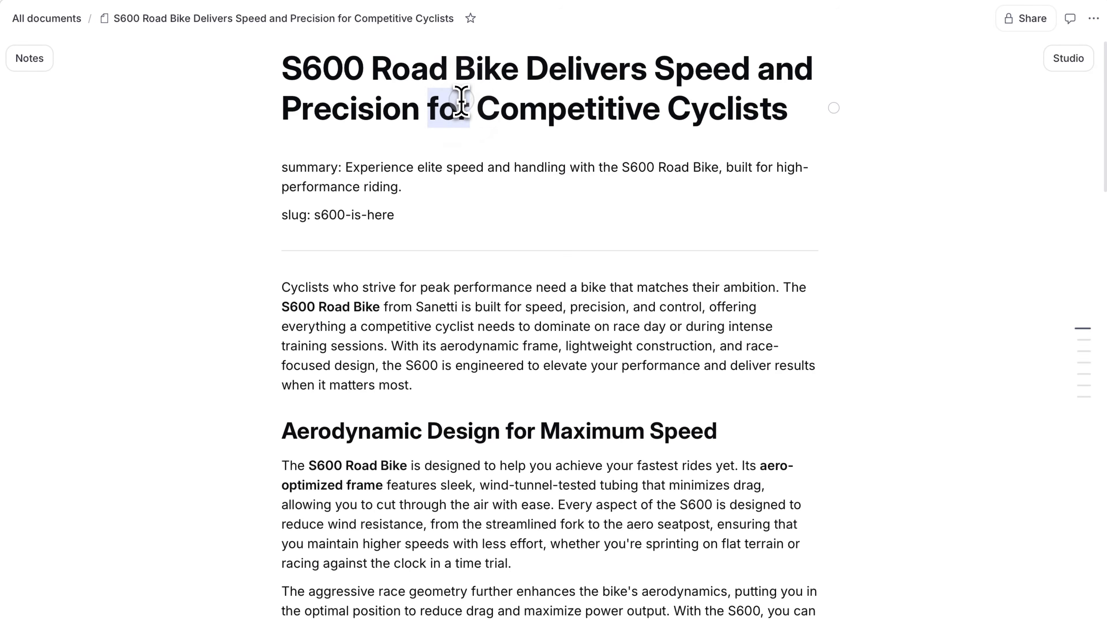
triple_click(460, 101)
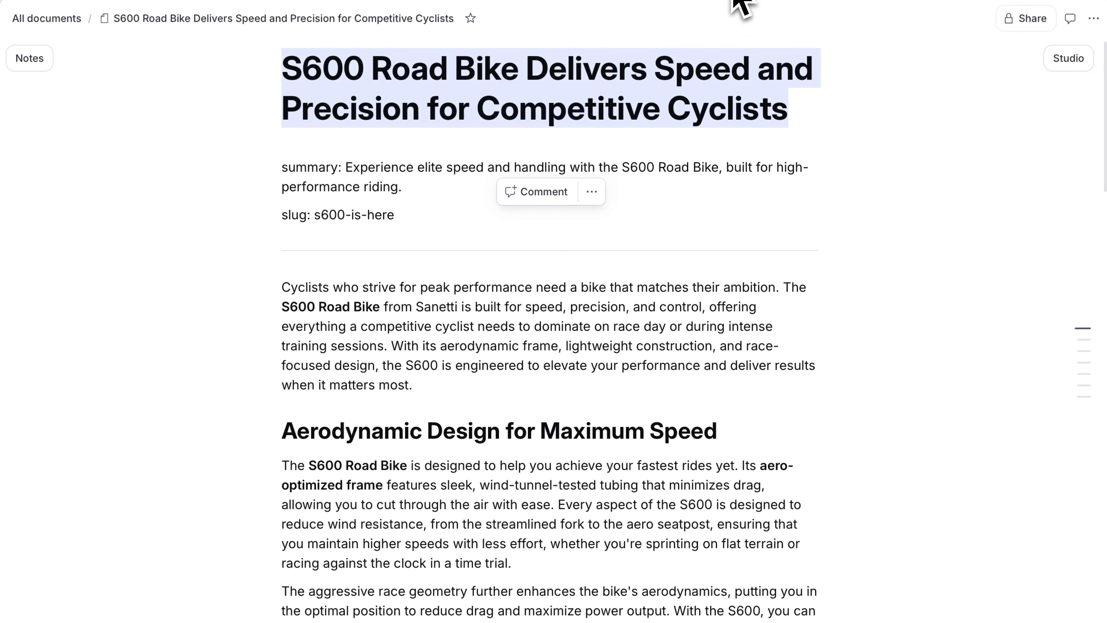
double_click(364, 308)
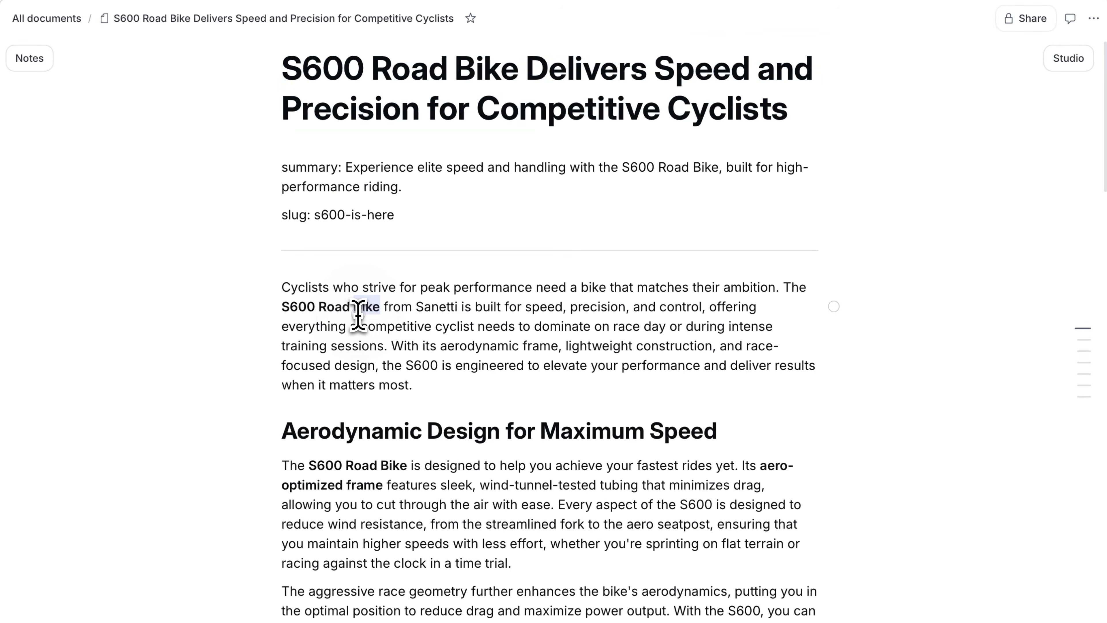
left_click(610, 274)
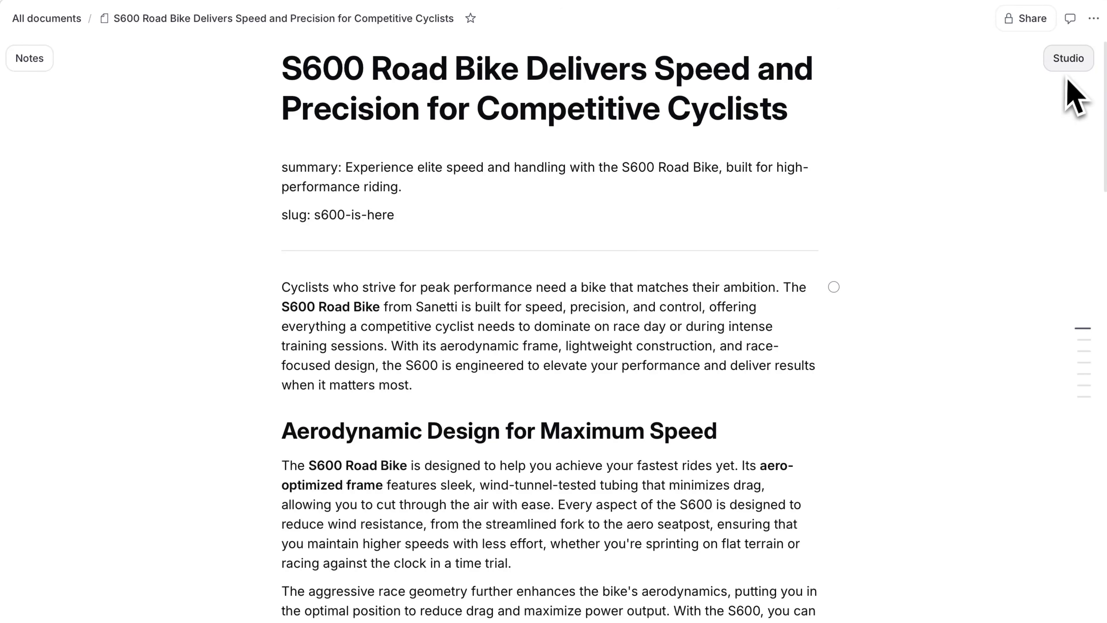
Connect the article to the Admin (US) studio as an Article document and start mapping its content
left_click(1068, 58)
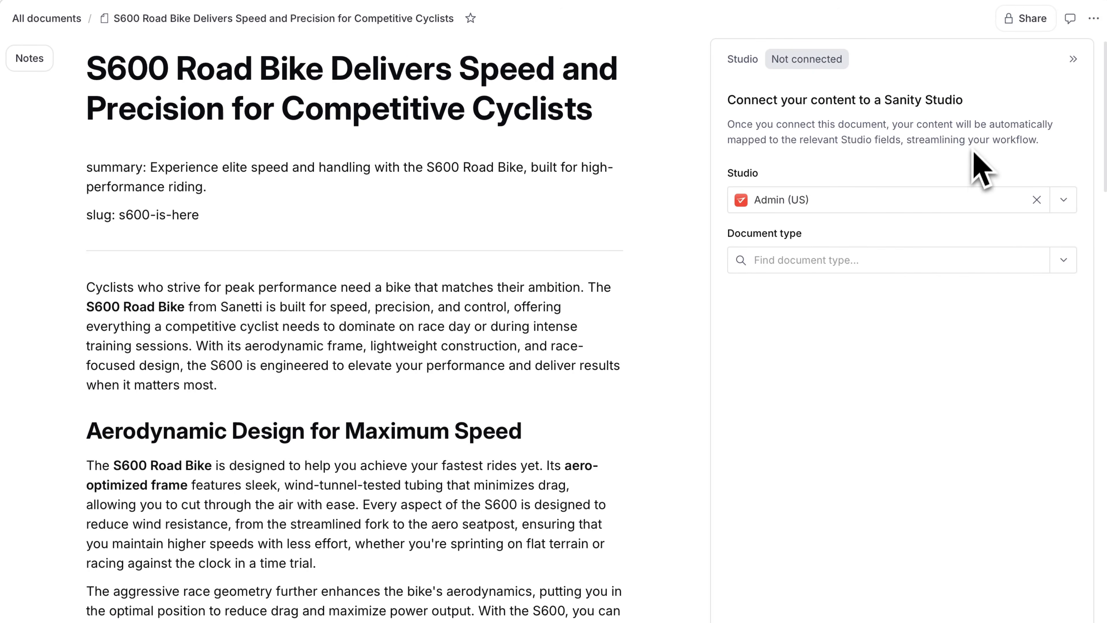
left_click(1064, 261)
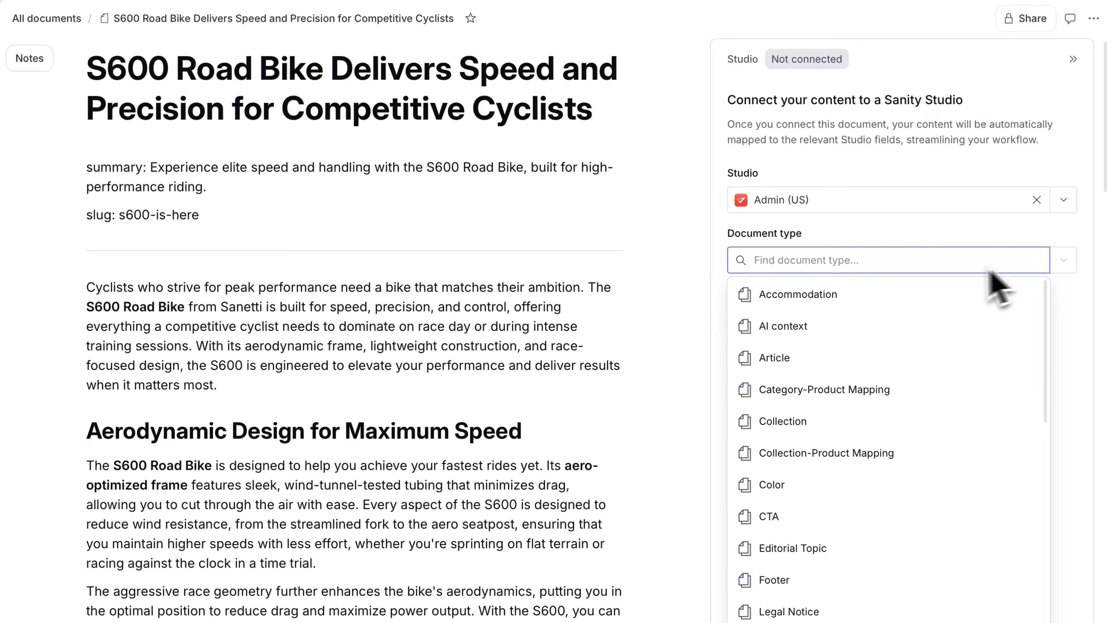
left_click(900, 360)
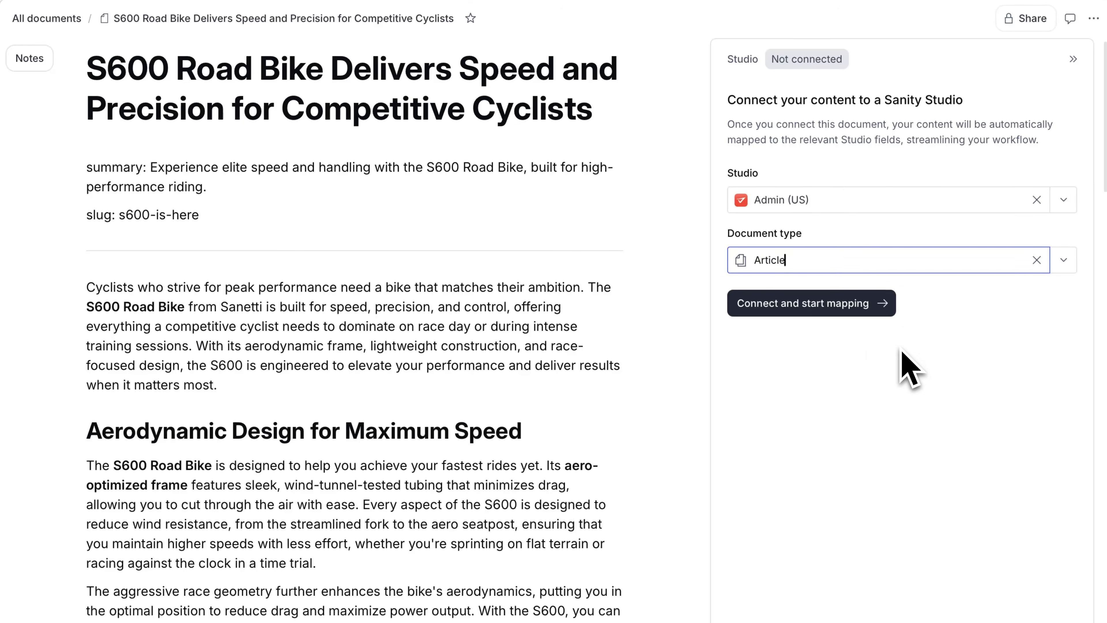
left_click(829, 306)
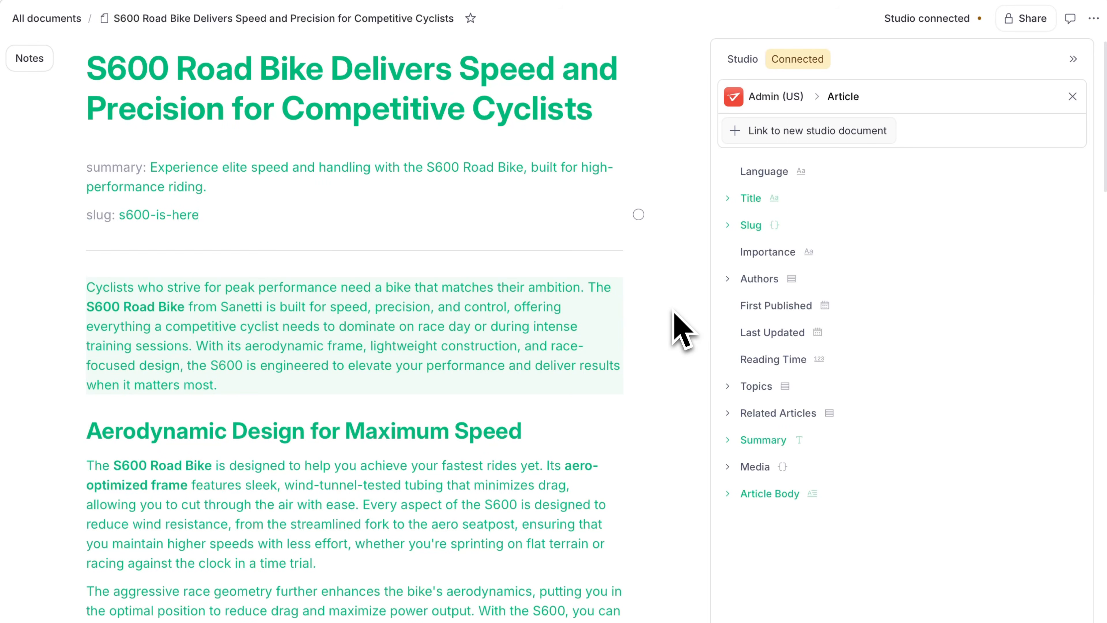
Check the content mapped to the Title and Slug fields and the mapping options of the opening body paragraph
left_click(730, 200)
left_click(728, 272)
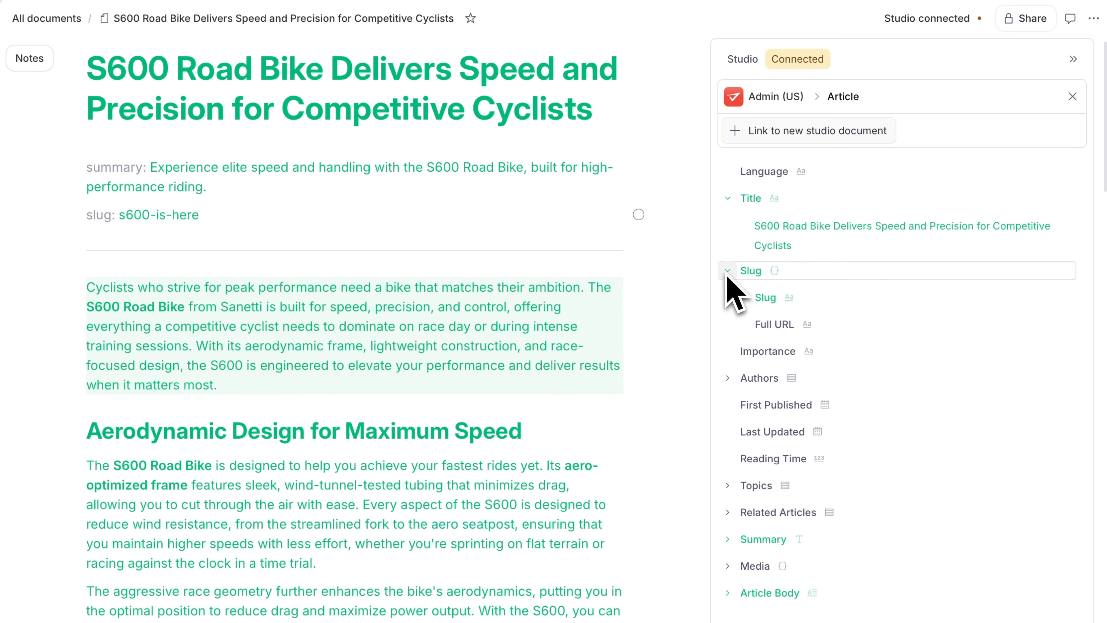
left_click(744, 299)
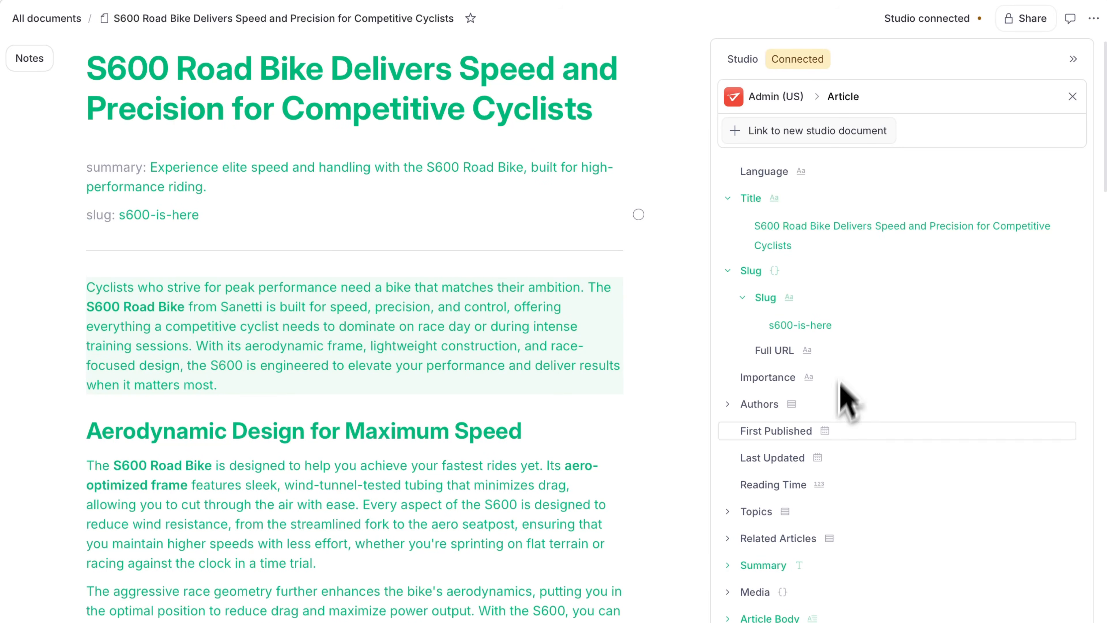
left_click(189, 347)
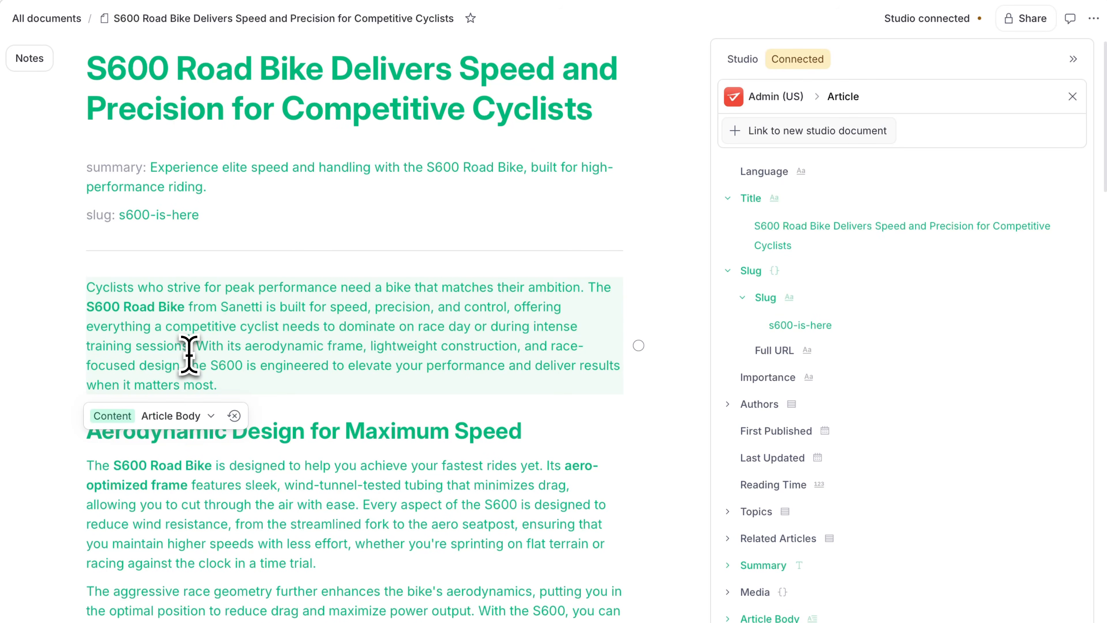
scroll(417, 289, "down", 2)
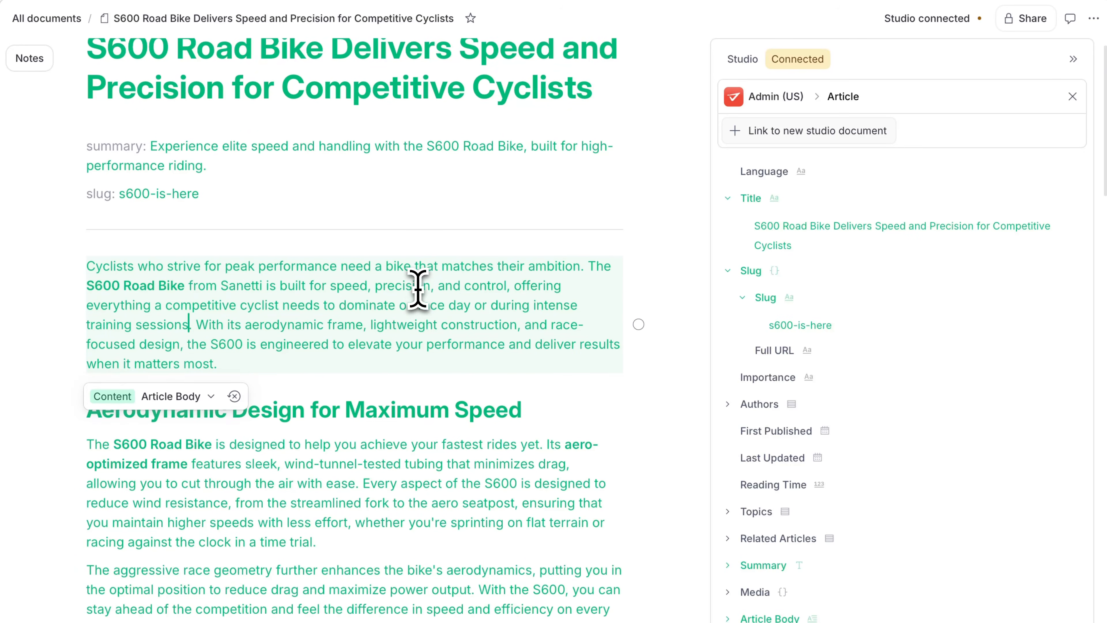
scroll(420, 289, "up", 2)
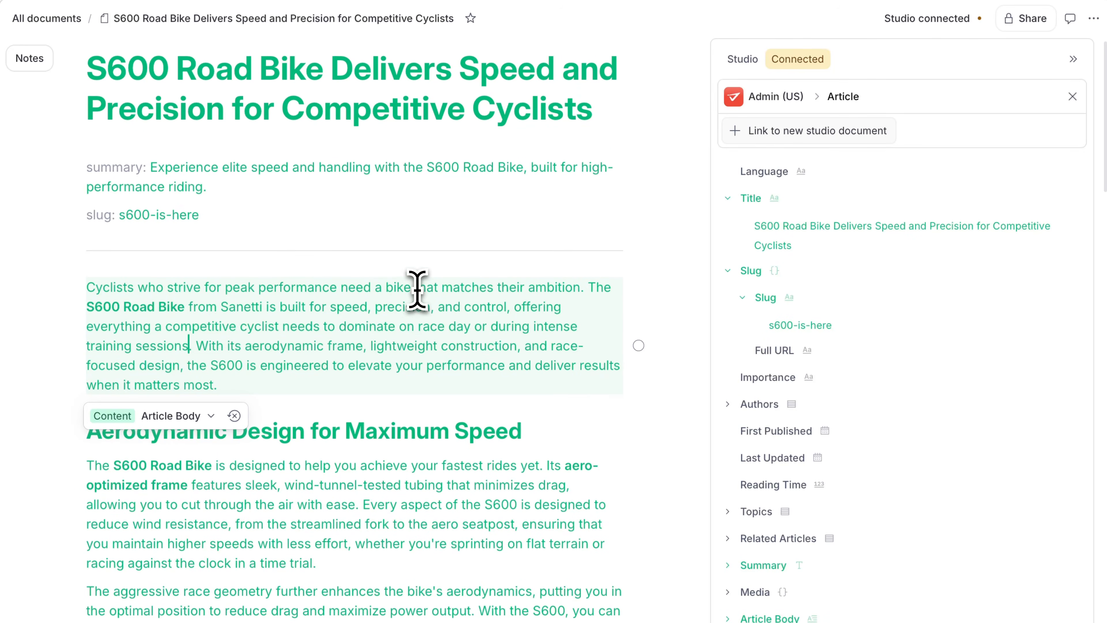
left_click(176, 420)
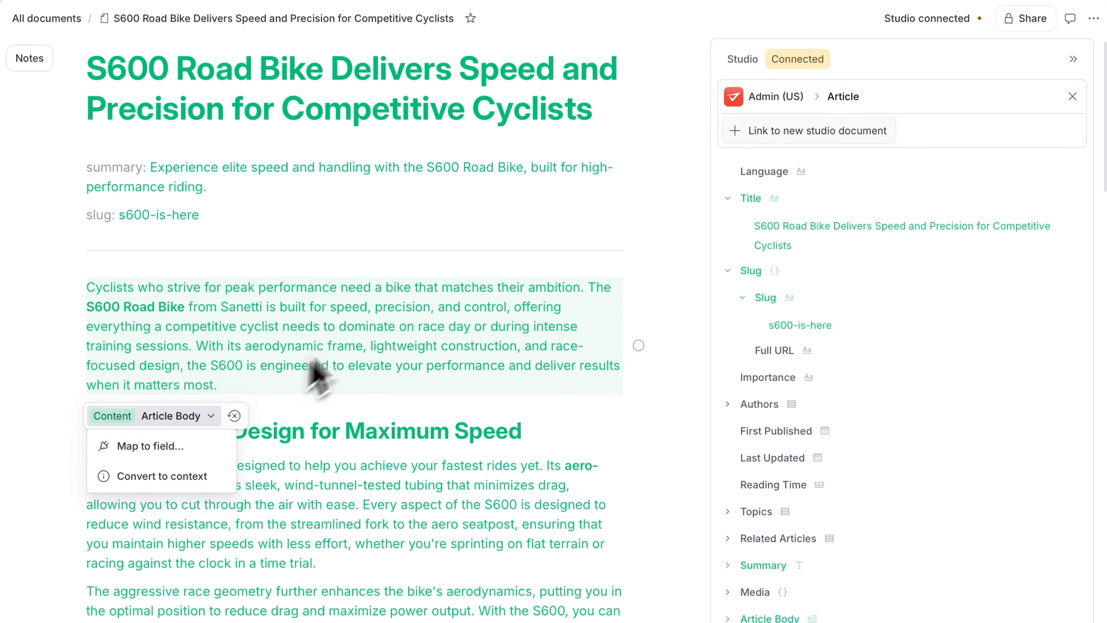
Insert a reference for mapping to the author's Person document below the slug line and check it in the Authors field
left_click(259, 213)
key("Return")
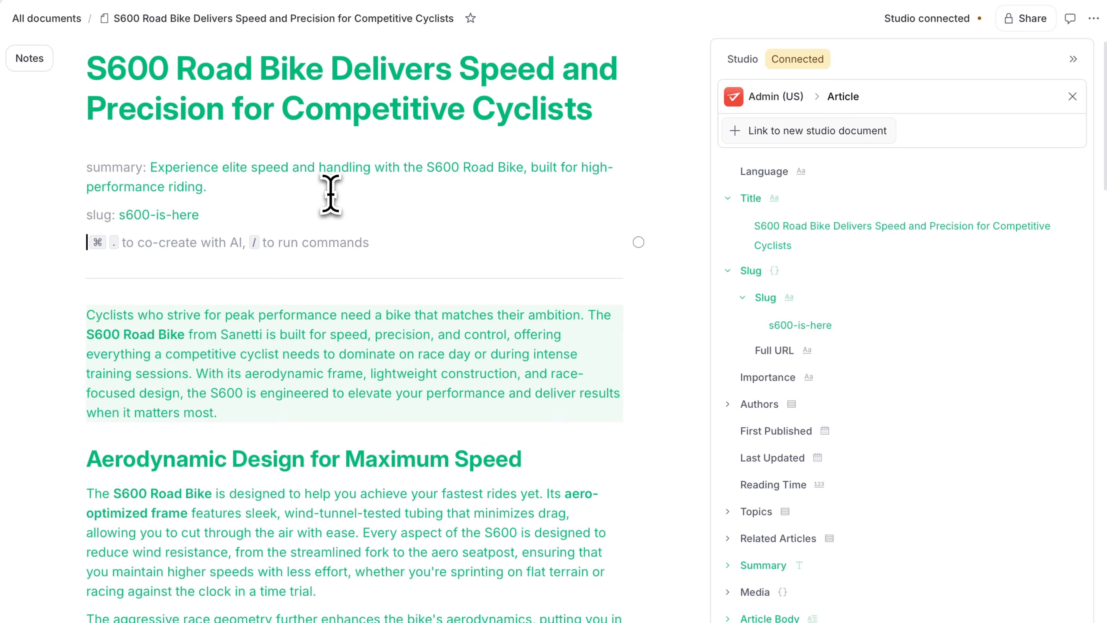
type("/ref")
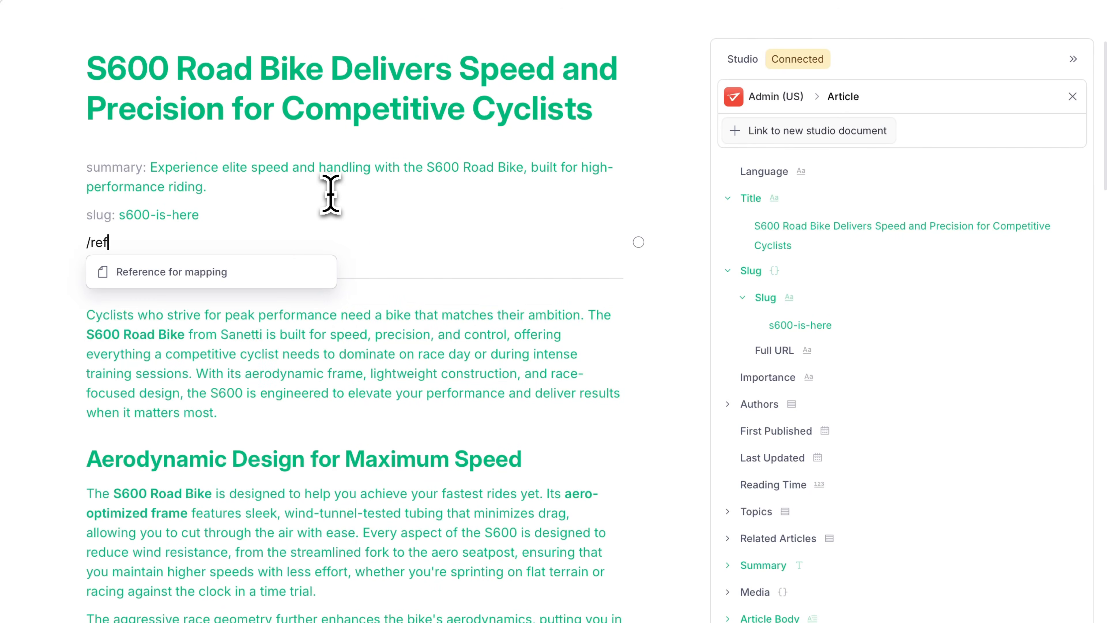
key("Return")
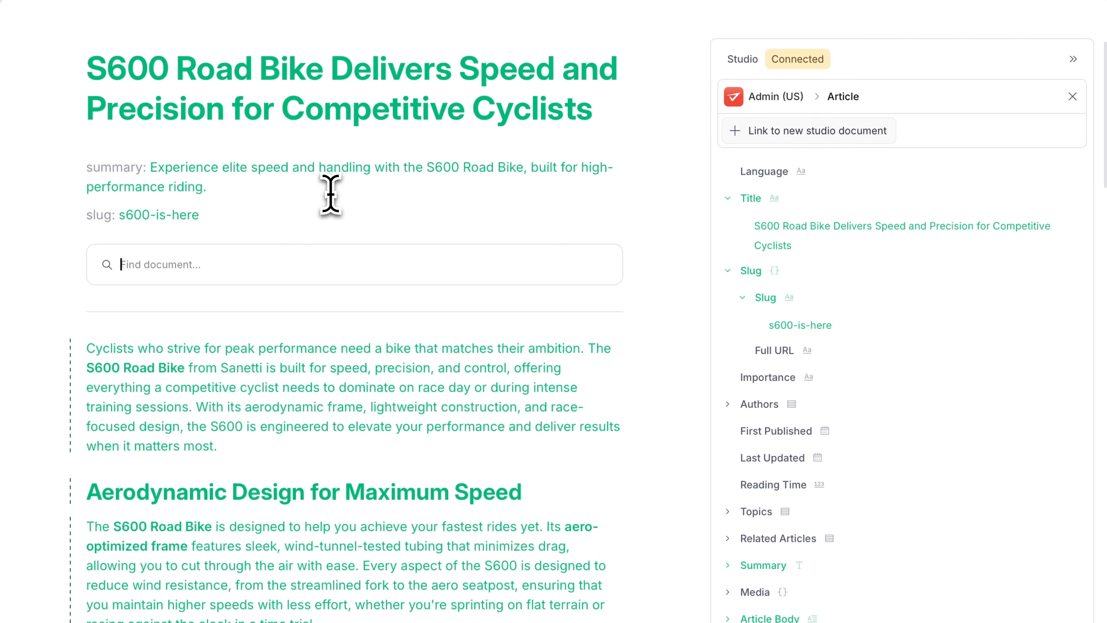
type("alex")
left_click(259, 301)
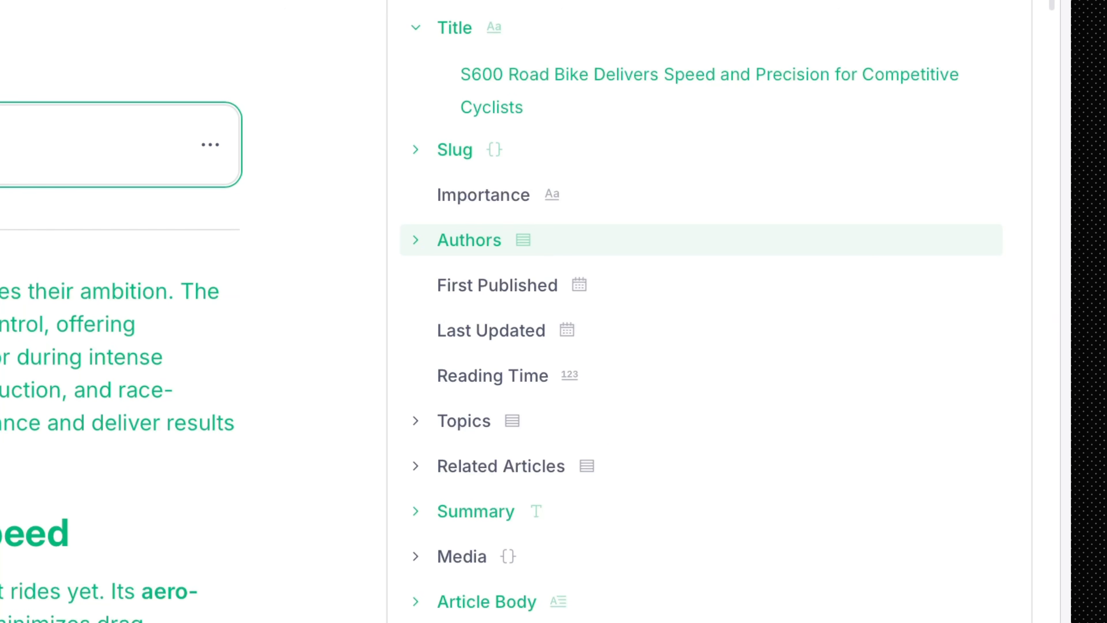
left_click(417, 251)
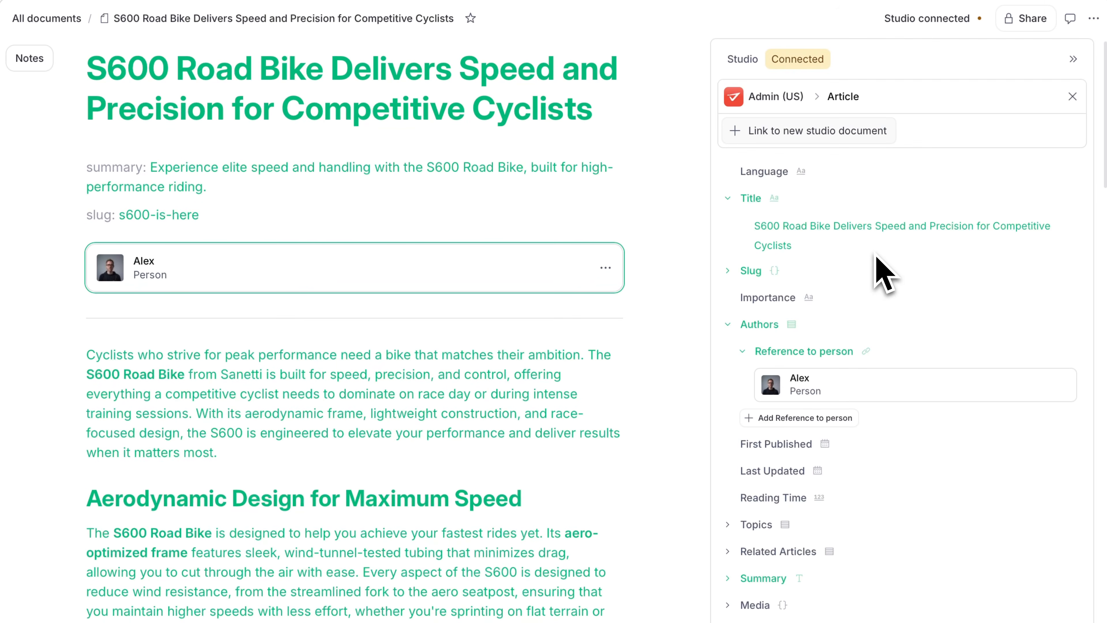
Link the mapped article to a new studio document and open that linked document
left_click(840, 138)
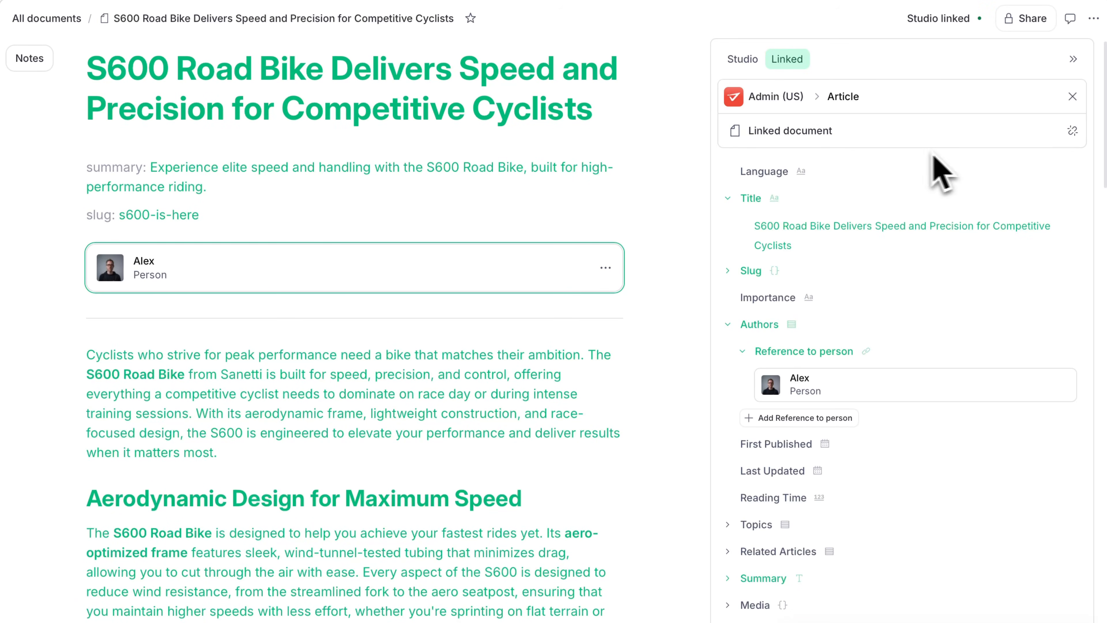
left_click(819, 140)
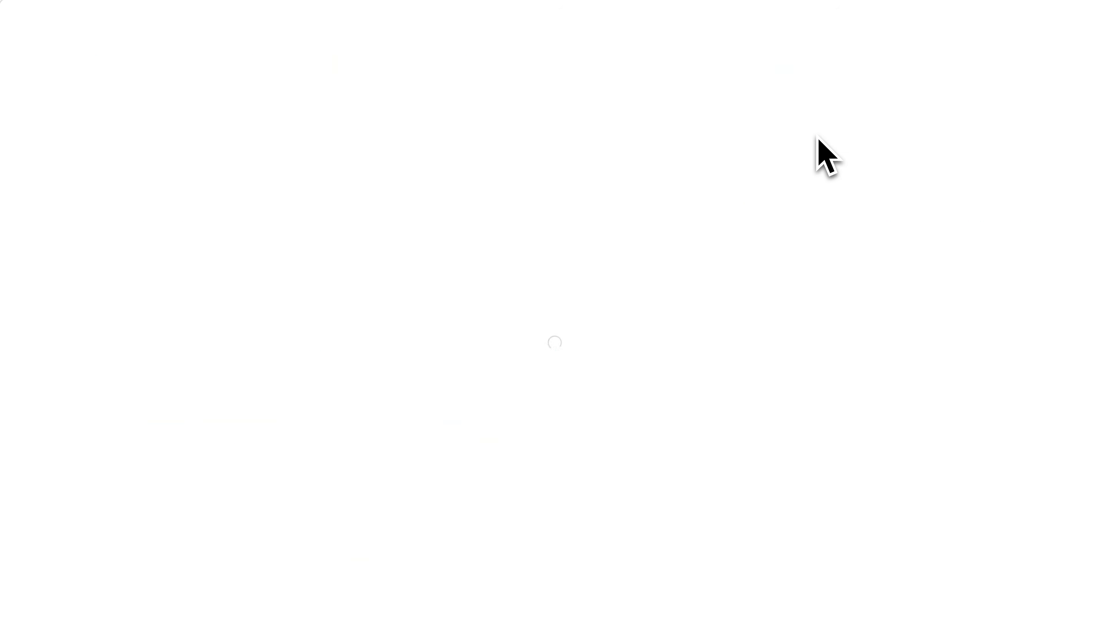
Review the article draft's filled-in fields and copy the draft to the S600 Drop release
scroll(1033, 358, "down", 10)
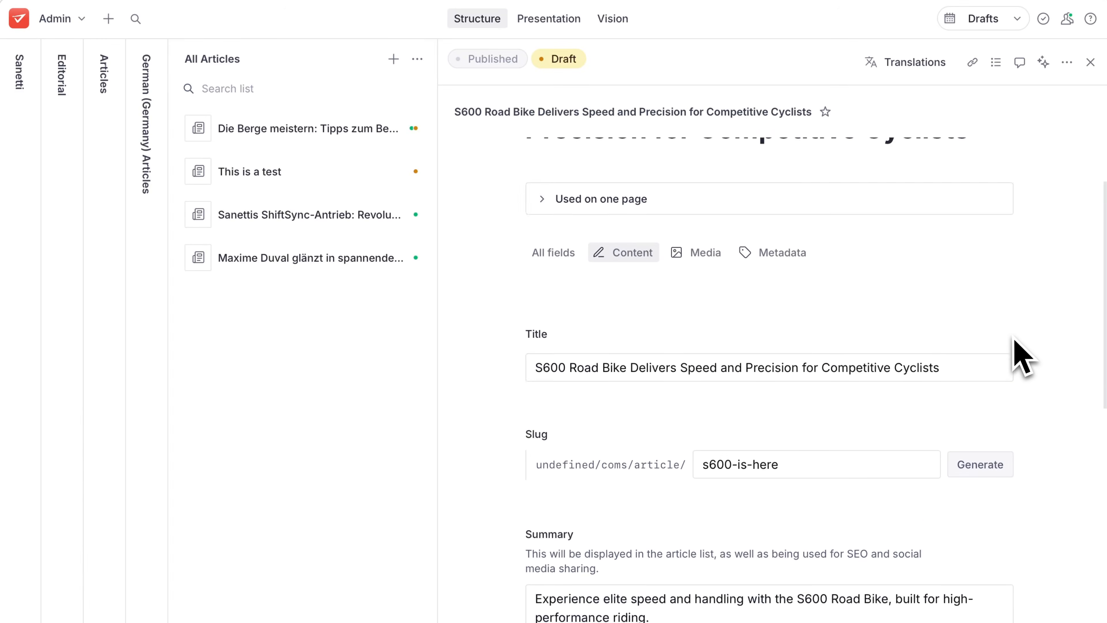
scroll(1042, 349, "up", 10)
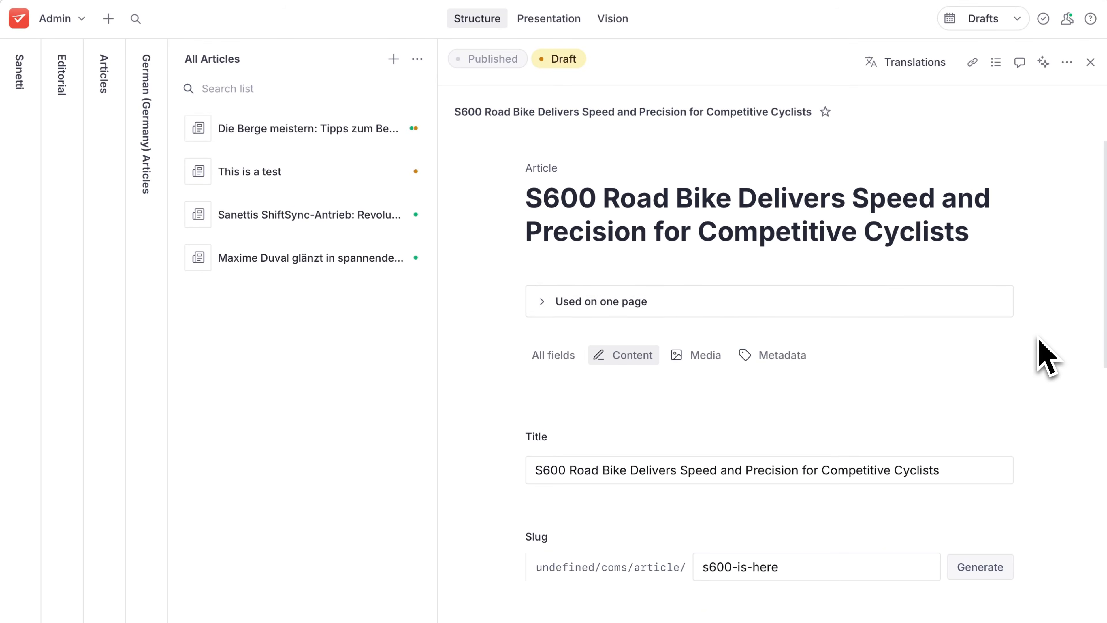
right_click(565, 62)
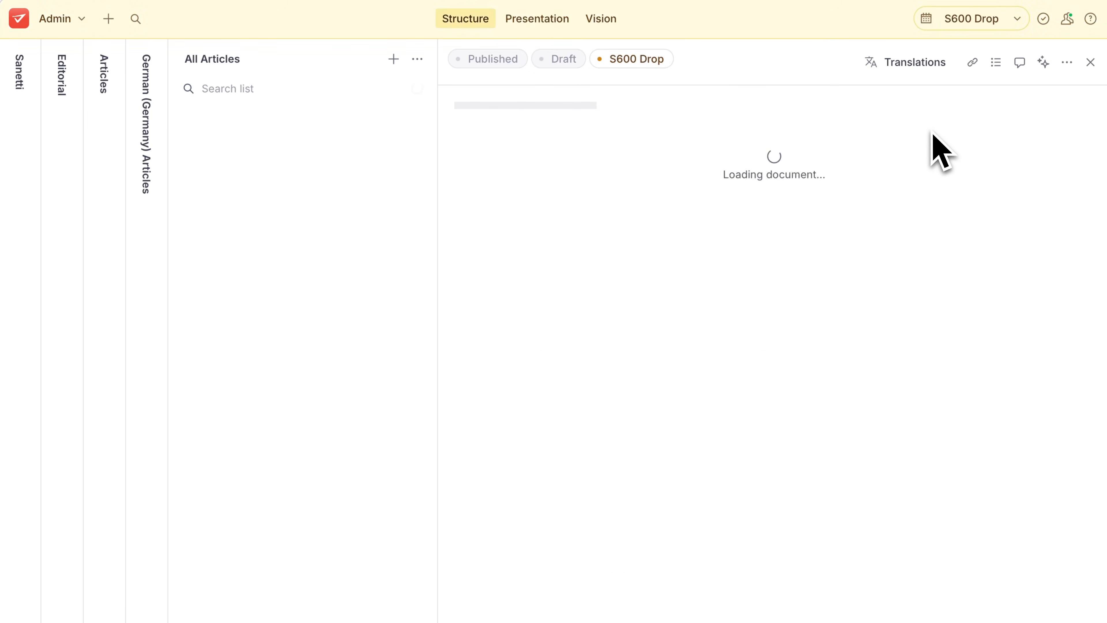
Link the first "S600 Road Bike" mention in the article body's opening paragraph to the S600 product as a Product Ref
scroll(910, 230, "down", 10)
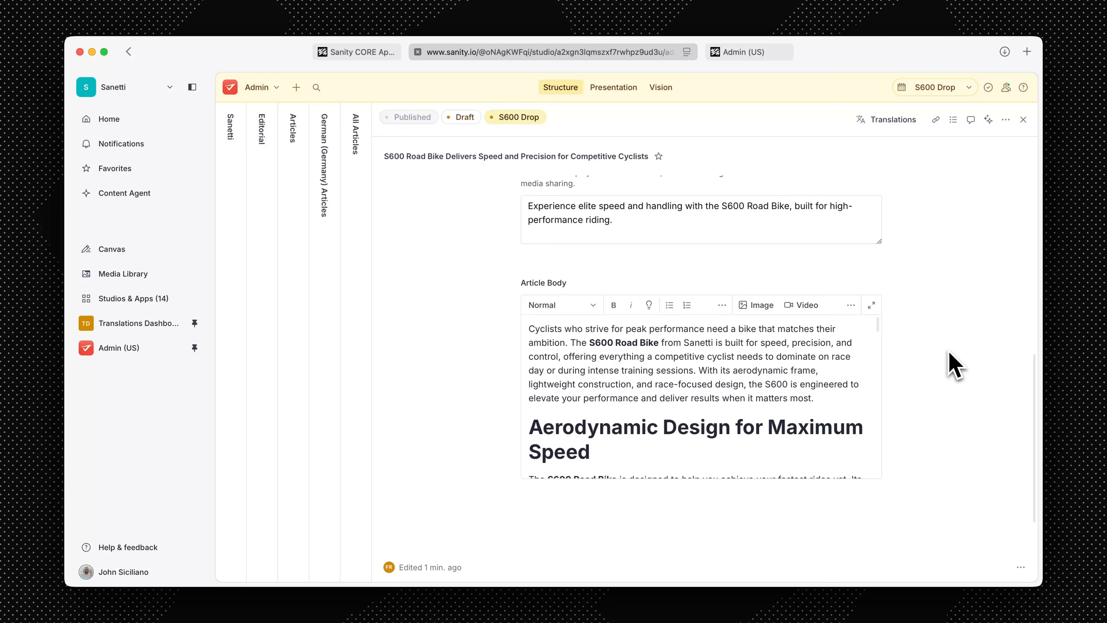
scroll(955, 367, "down", 1)
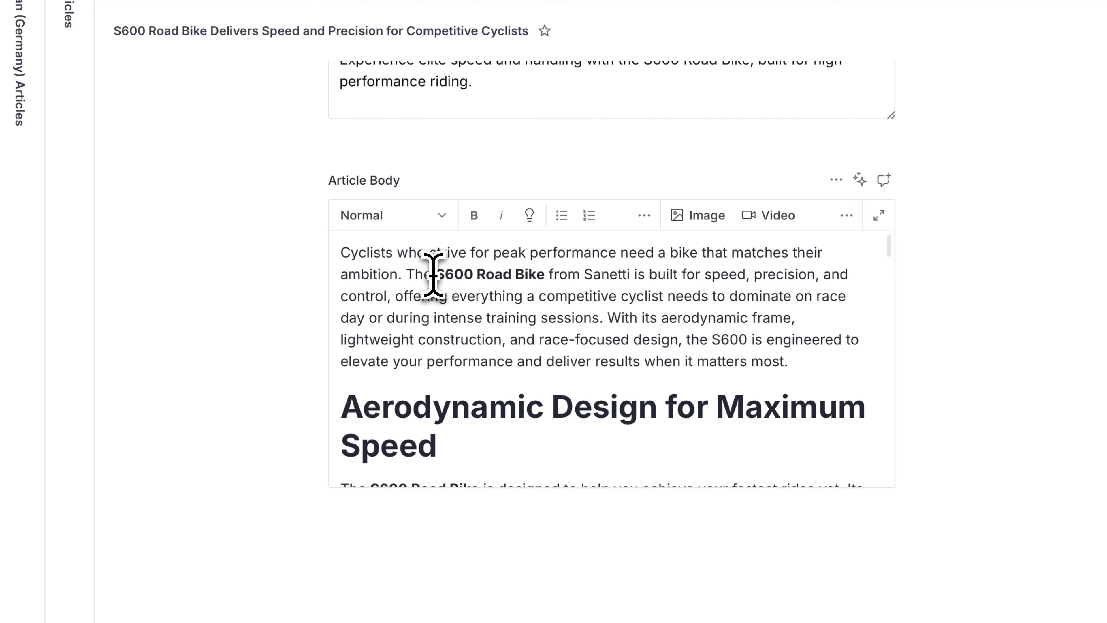
left_click_drag(434, 276, 483, 276)
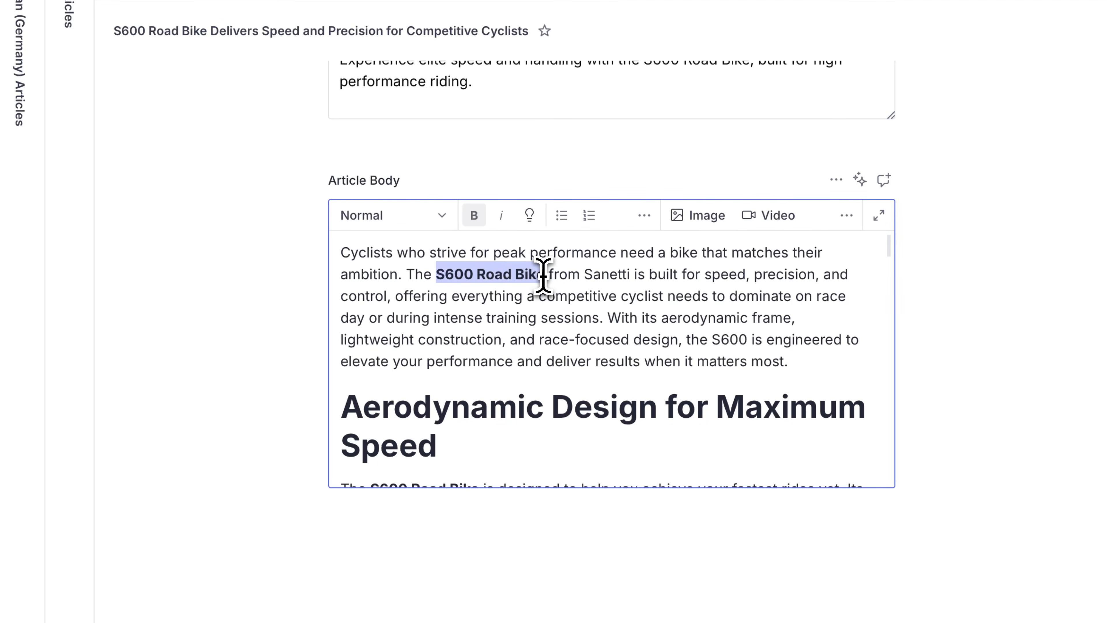
left_click(646, 218)
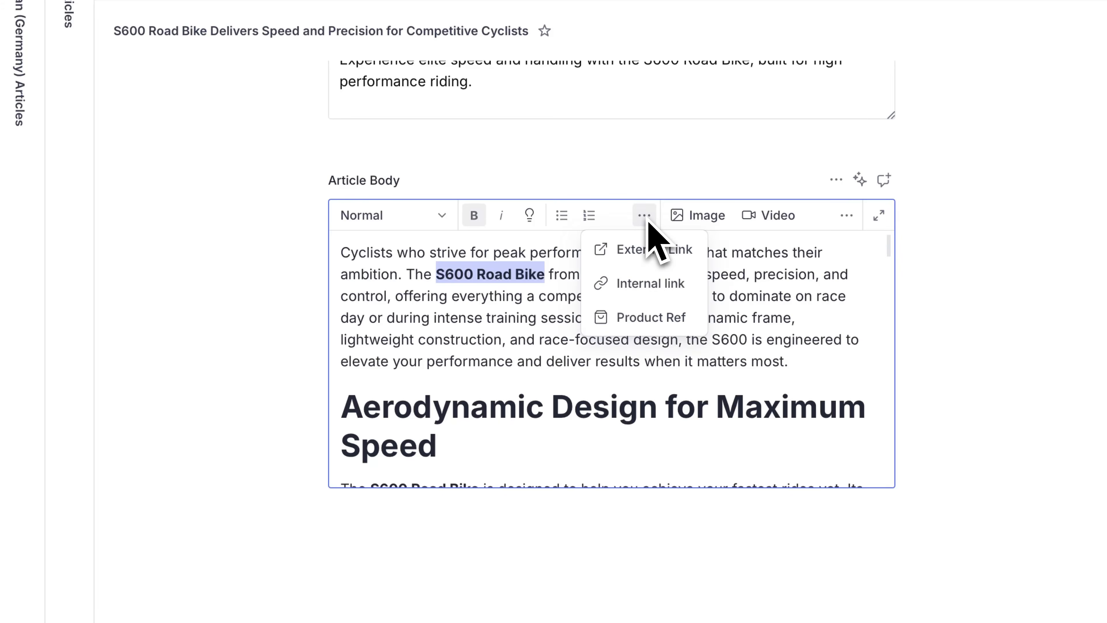
left_click(654, 318)
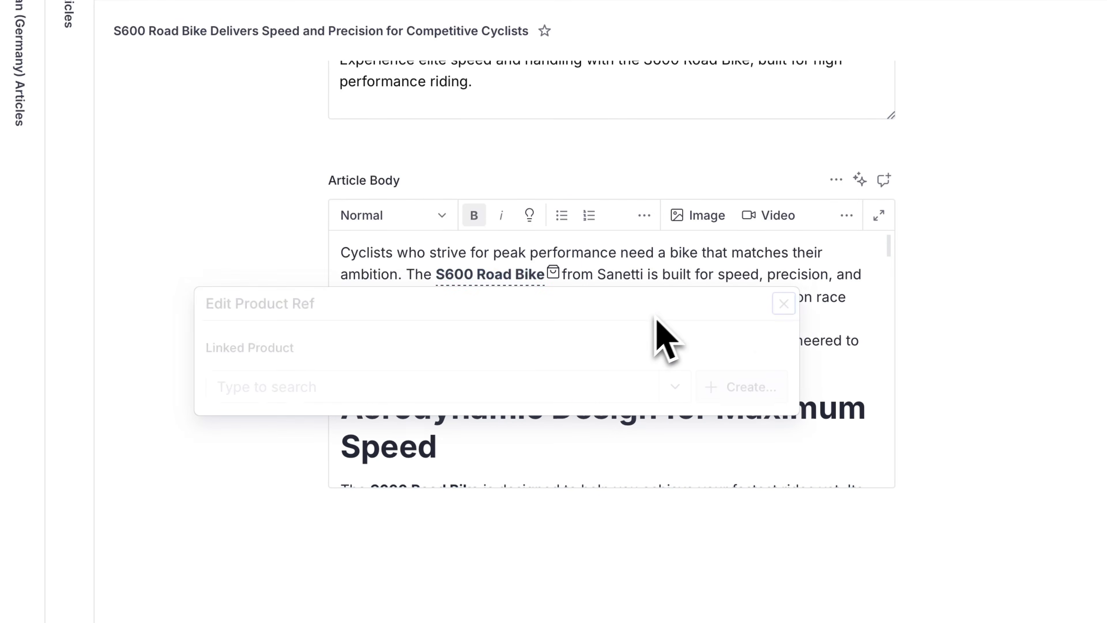
left_click(498, 376)
type("s600")
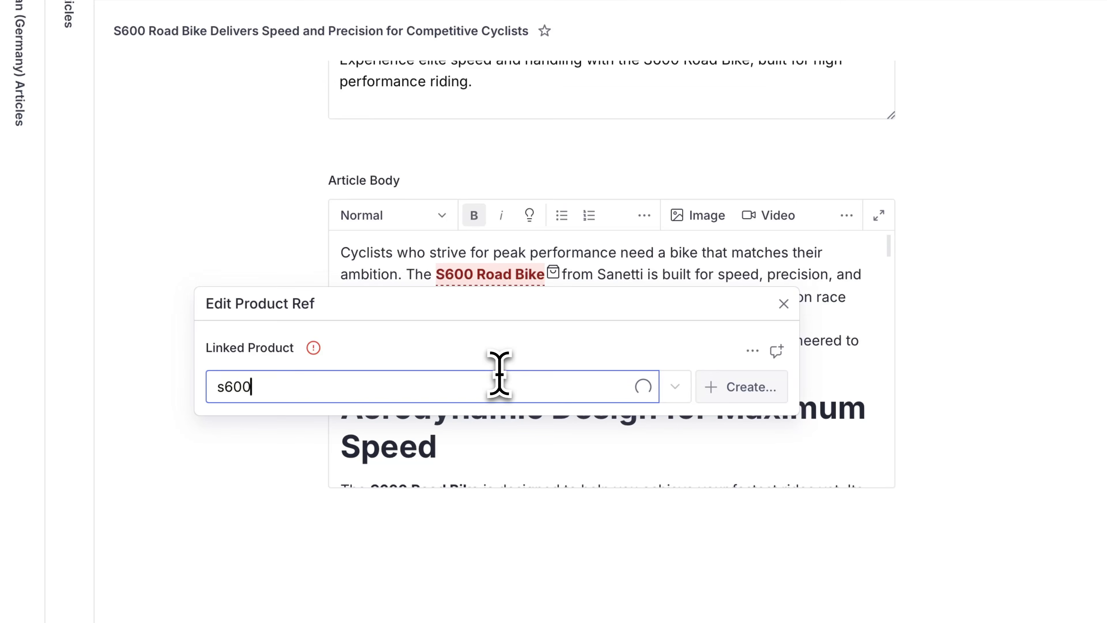
left_click(463, 152)
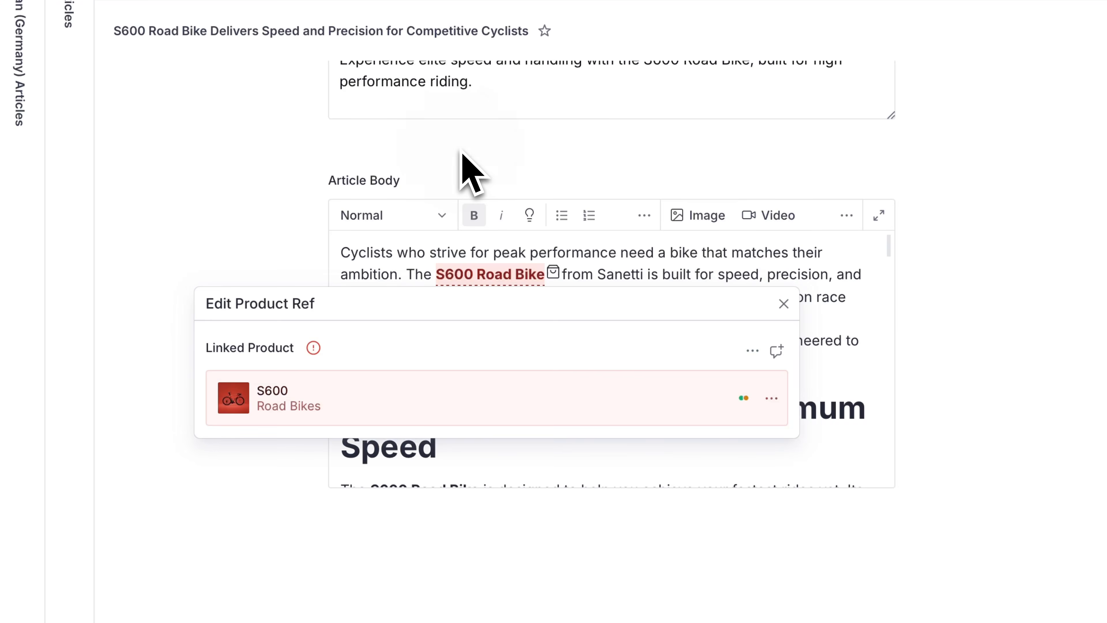
left_click(928, 259)
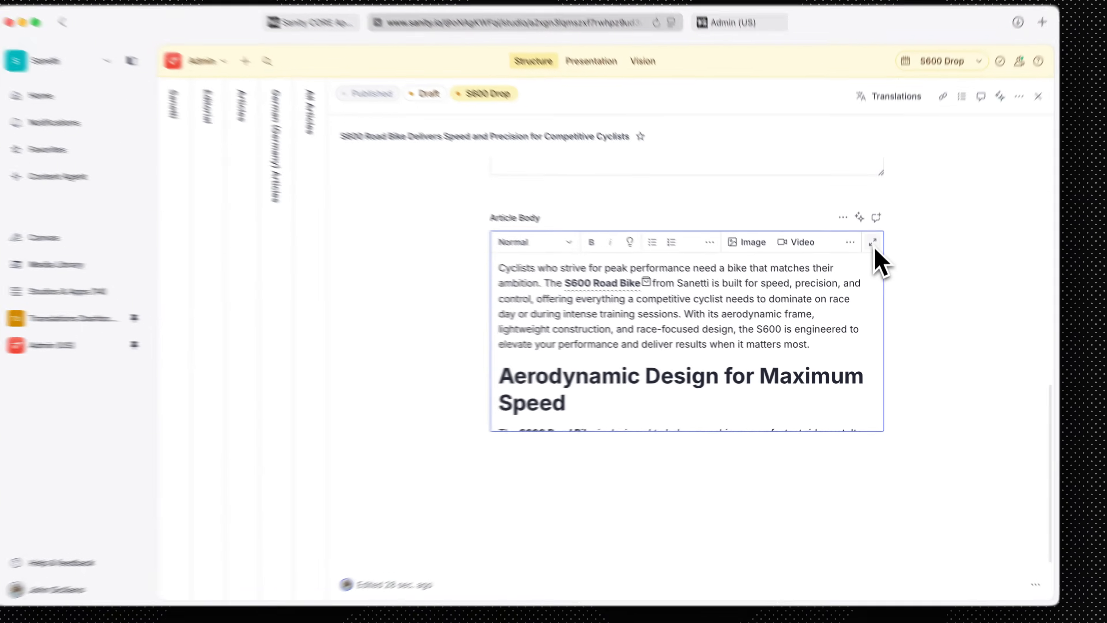
Expand the article body in both the Admin and Admin (US) studios and test live co-editing by adding "asdf" after the opening paragraph
left_click(878, 183)
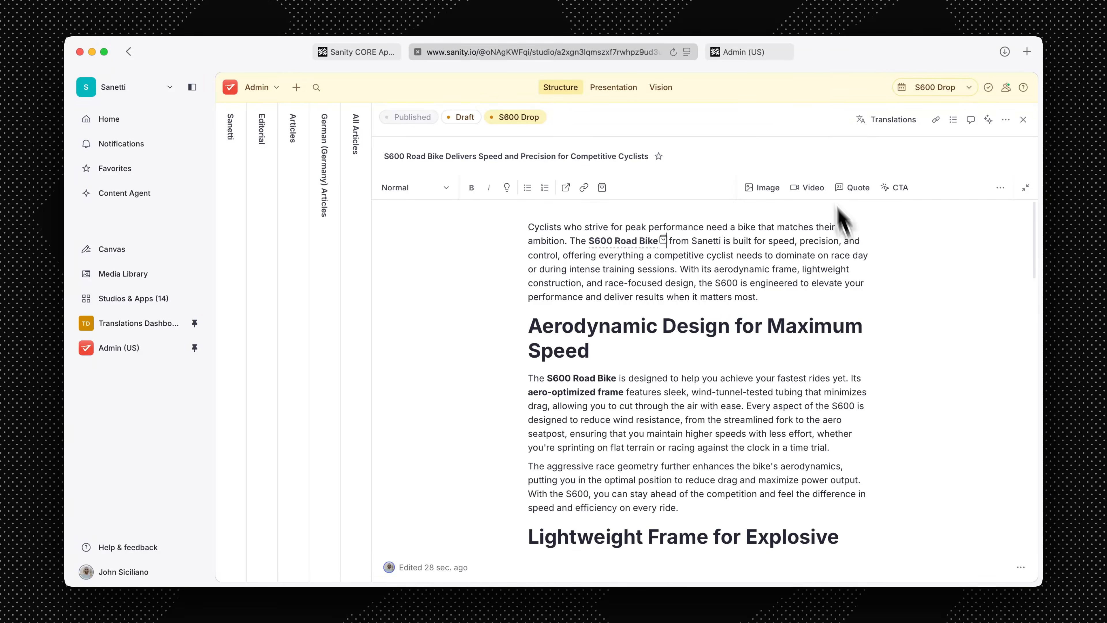
left_click(752, 55)
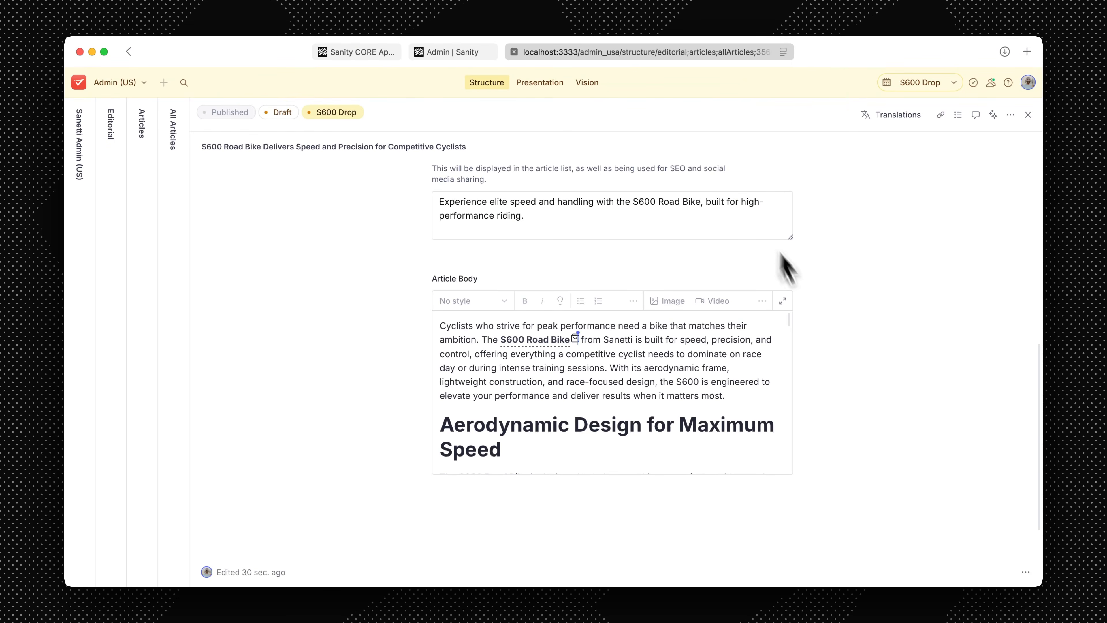
left_click(783, 300)
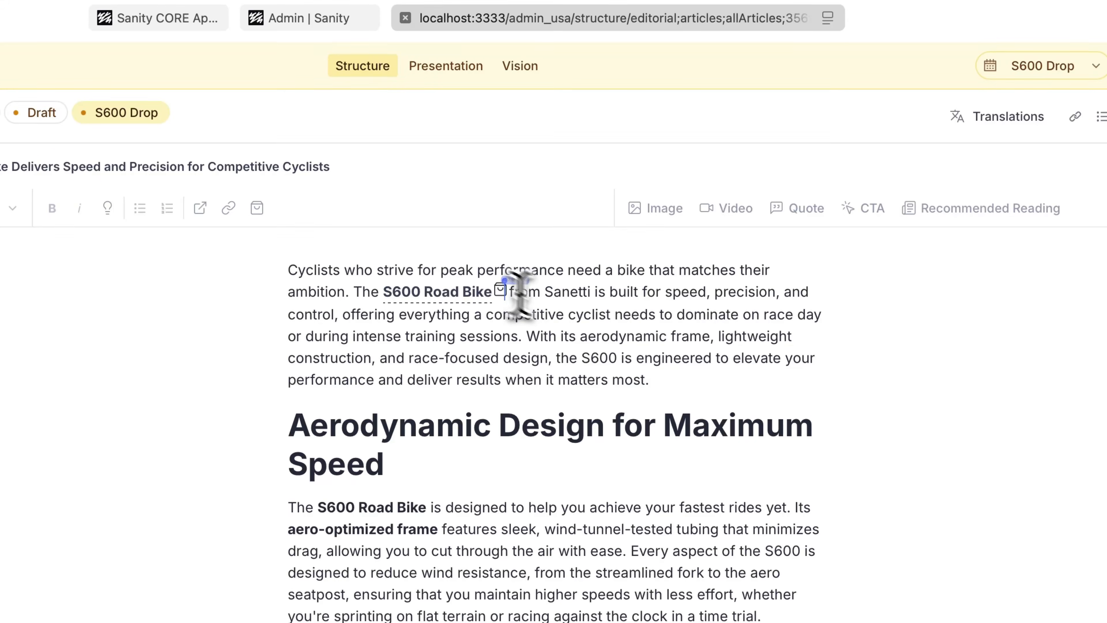
left_click(674, 376)
type("asdf")
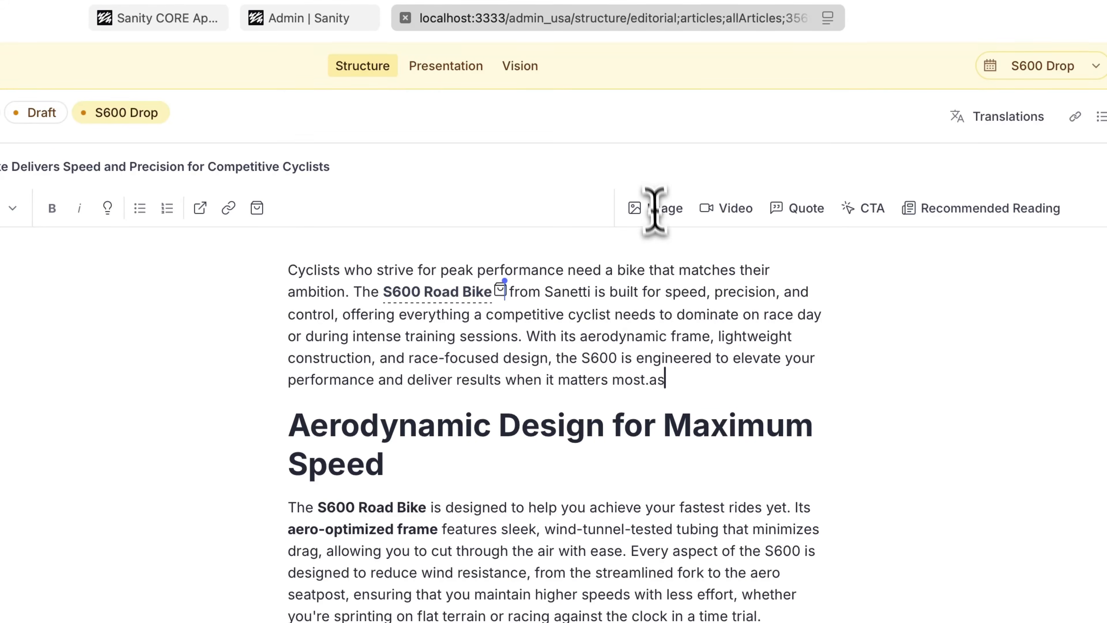
left_click(359, 24)
type("asdf")
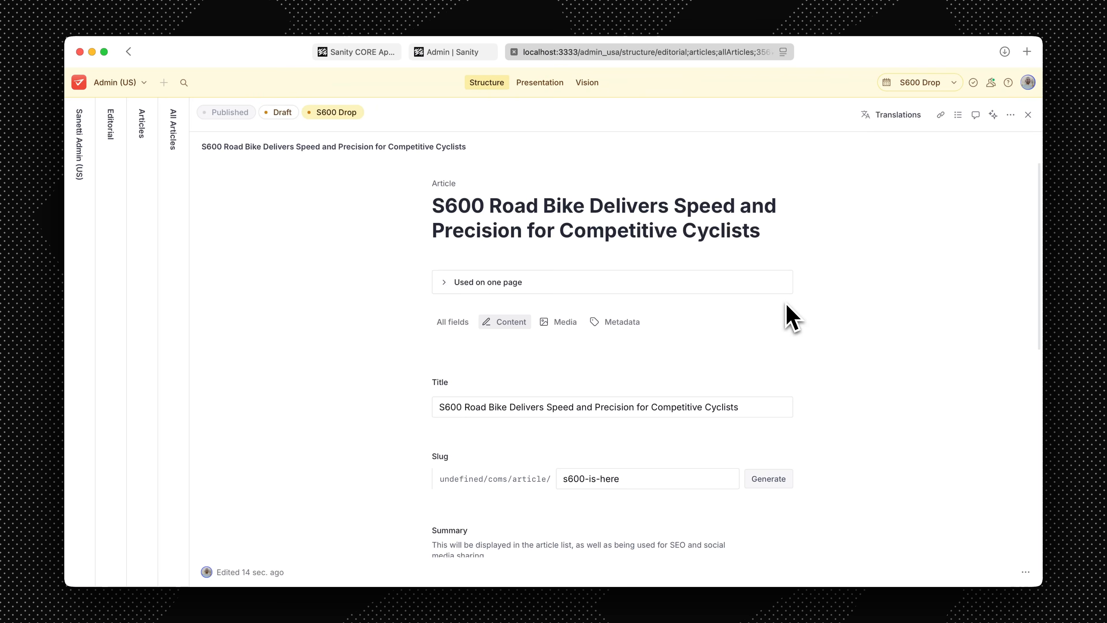
Open the article's page in Presentation with the Drafts perspective and check the S600 Road Bike product reference in the opening paragraph
scroll(849, 301, "down", 1)
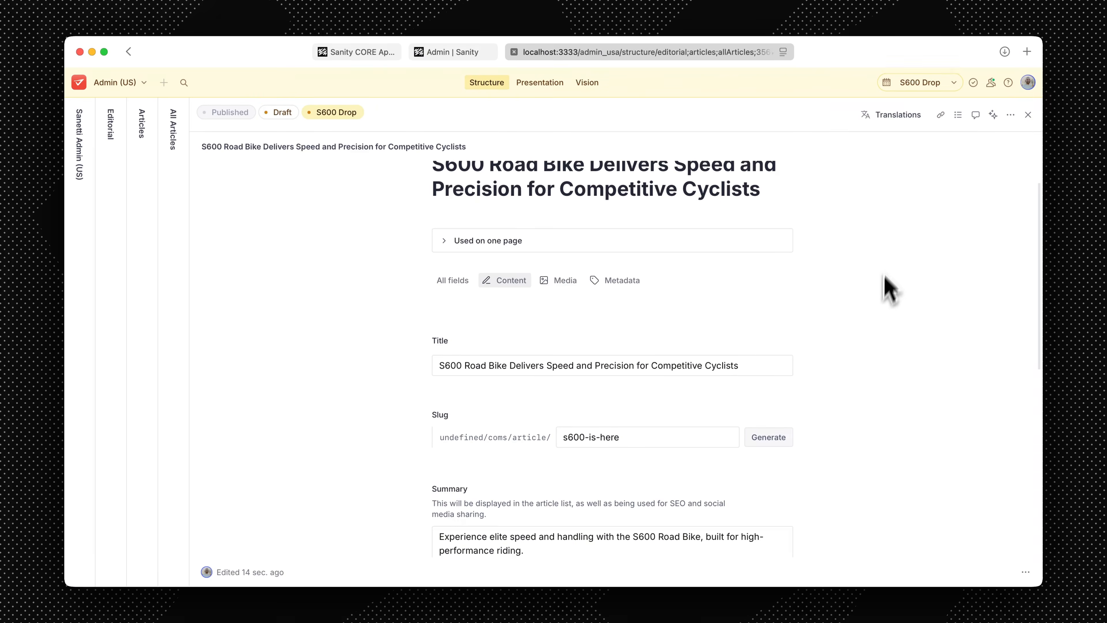
left_click(619, 245)
left_click(584, 266)
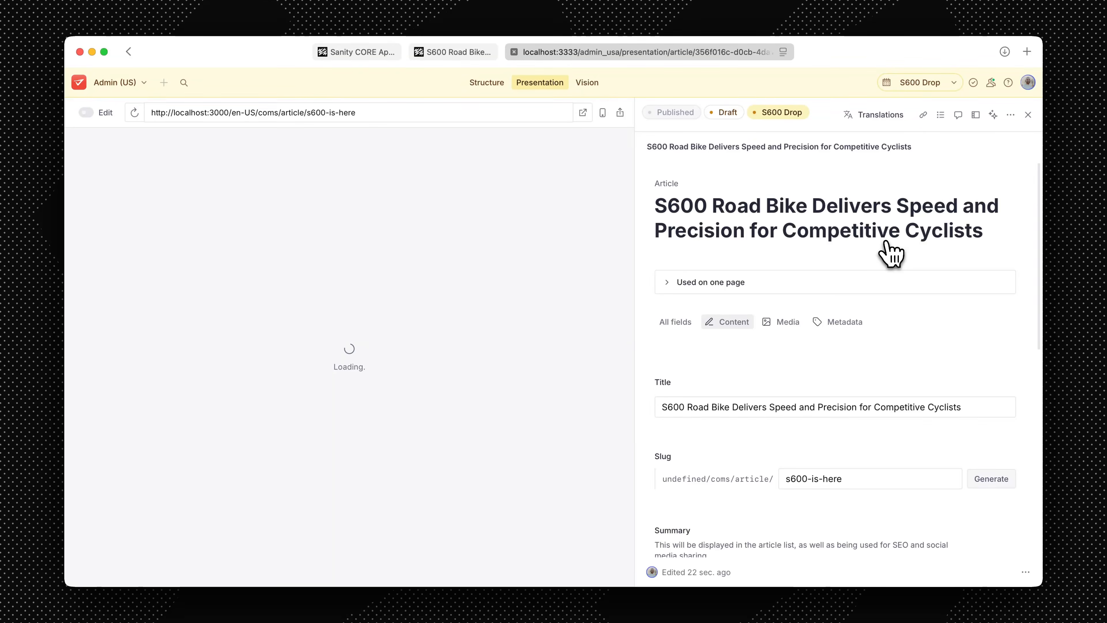
scroll(897, 294, "down", 6)
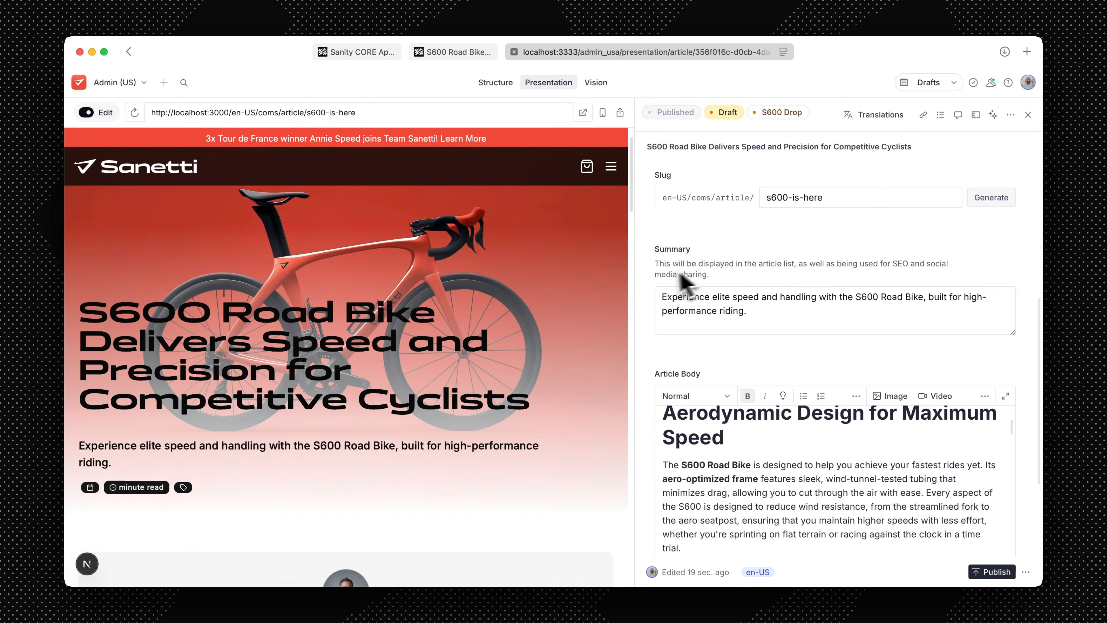
scroll(578, 319, "down", 5)
scroll(578, 318, "down", 10)
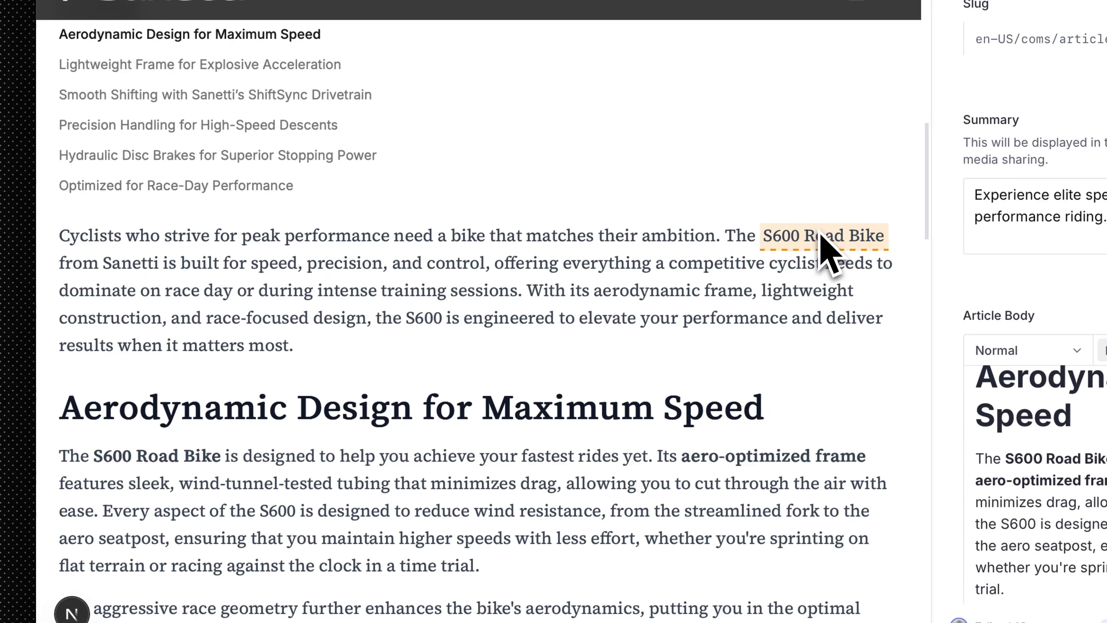
mouse_move(813, 242)
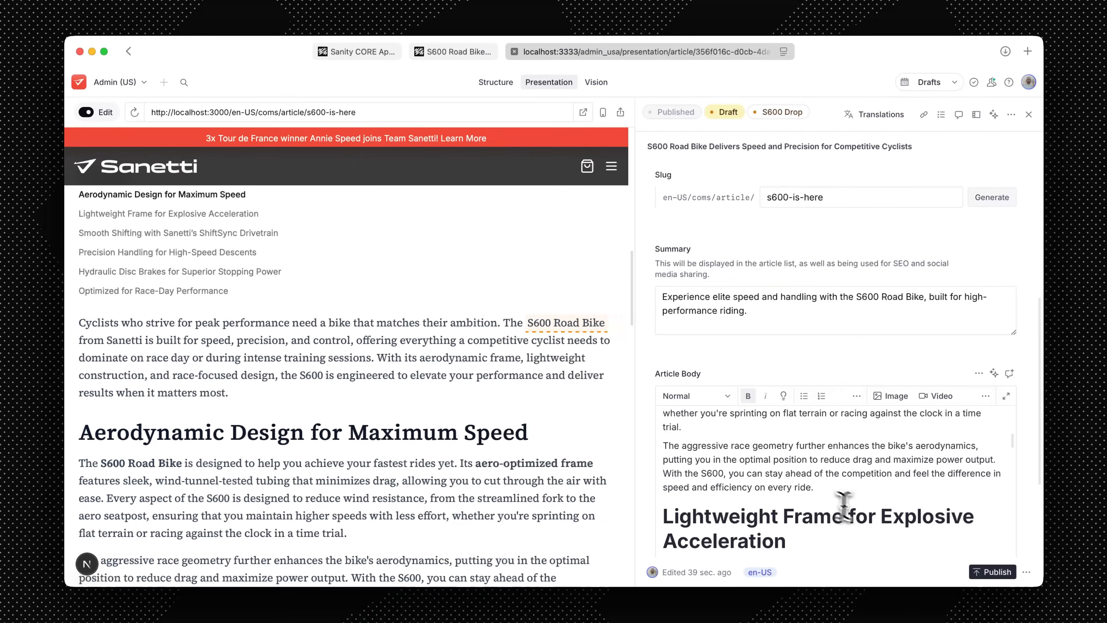
Insert a Collection Bento showing the Summer Sale collection in the article body, directly above the "Lightweight Frame for Explosive Acceleration" heading
left_click(819, 488)
key("Return")
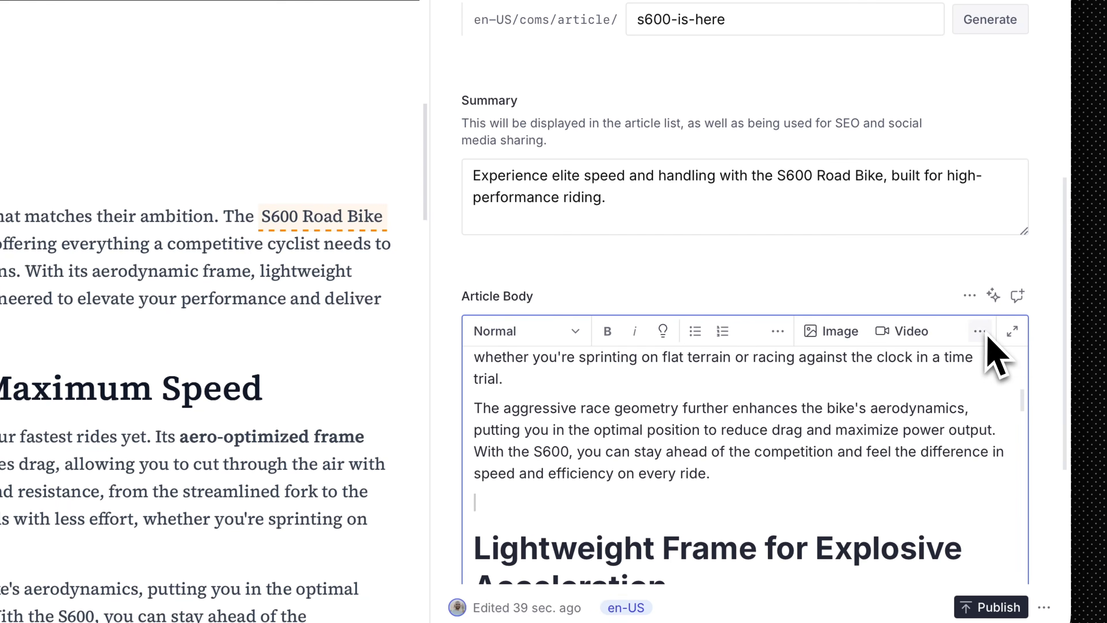
left_click(980, 332)
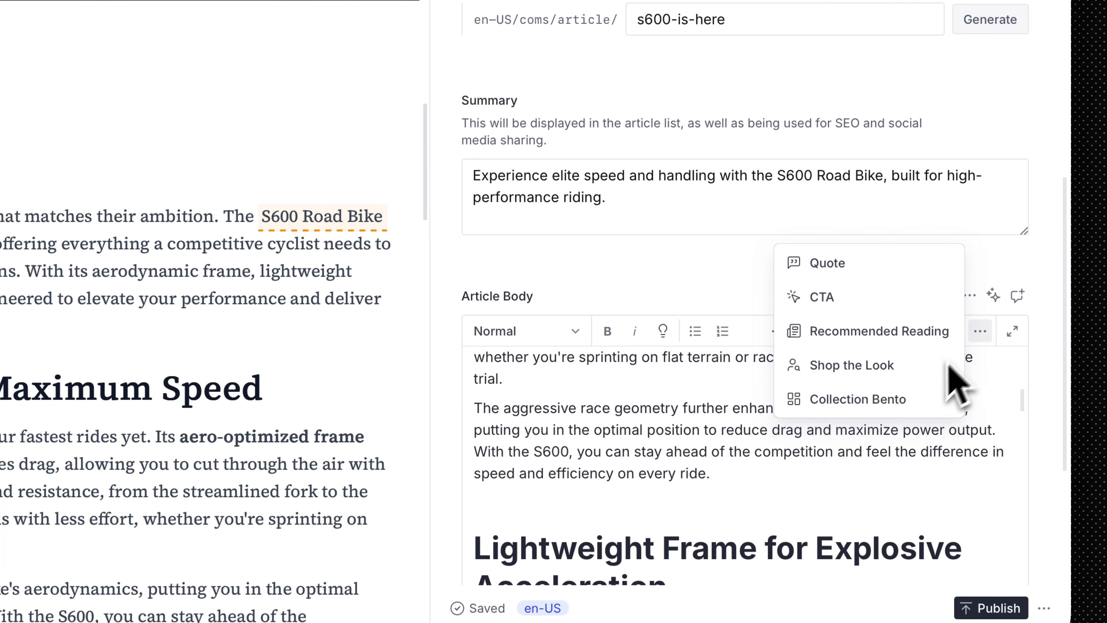
left_click(924, 396)
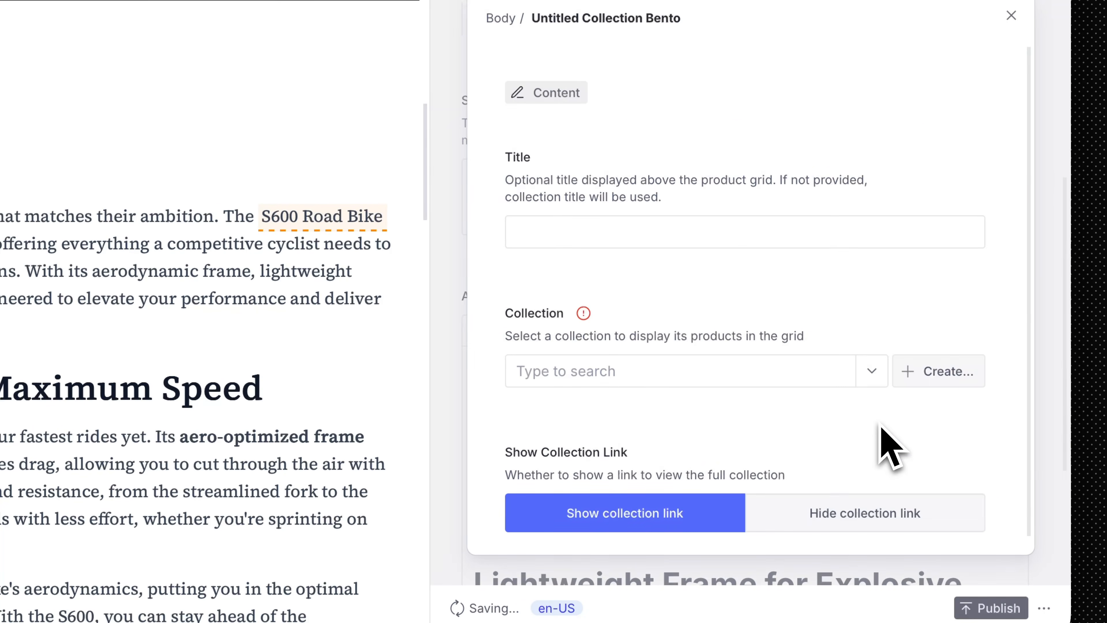
left_click(690, 374)
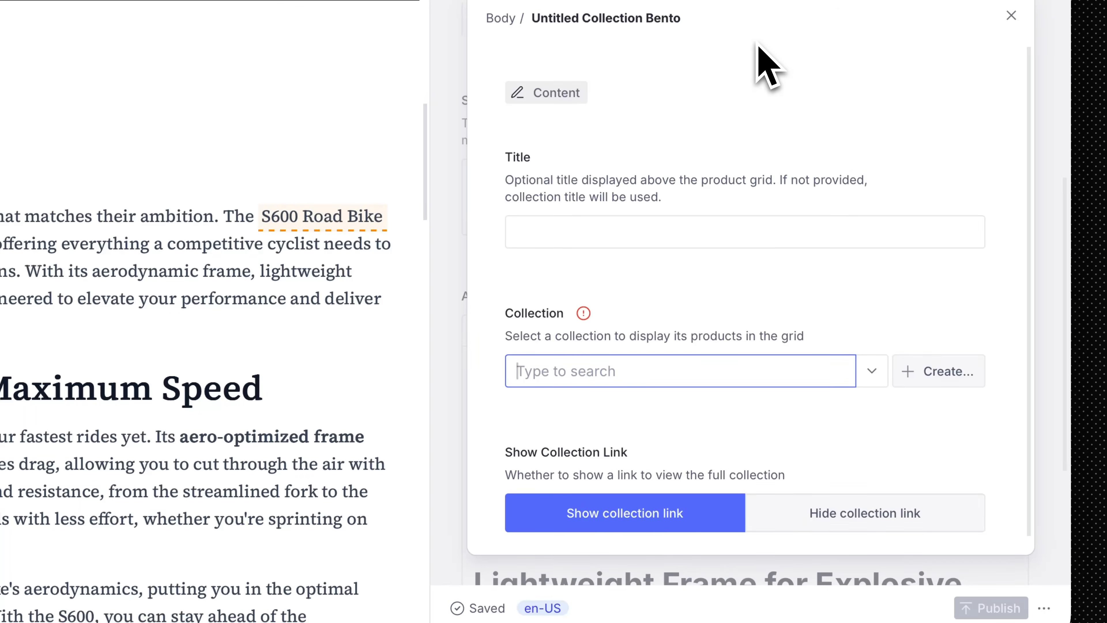
left_click(876, 375)
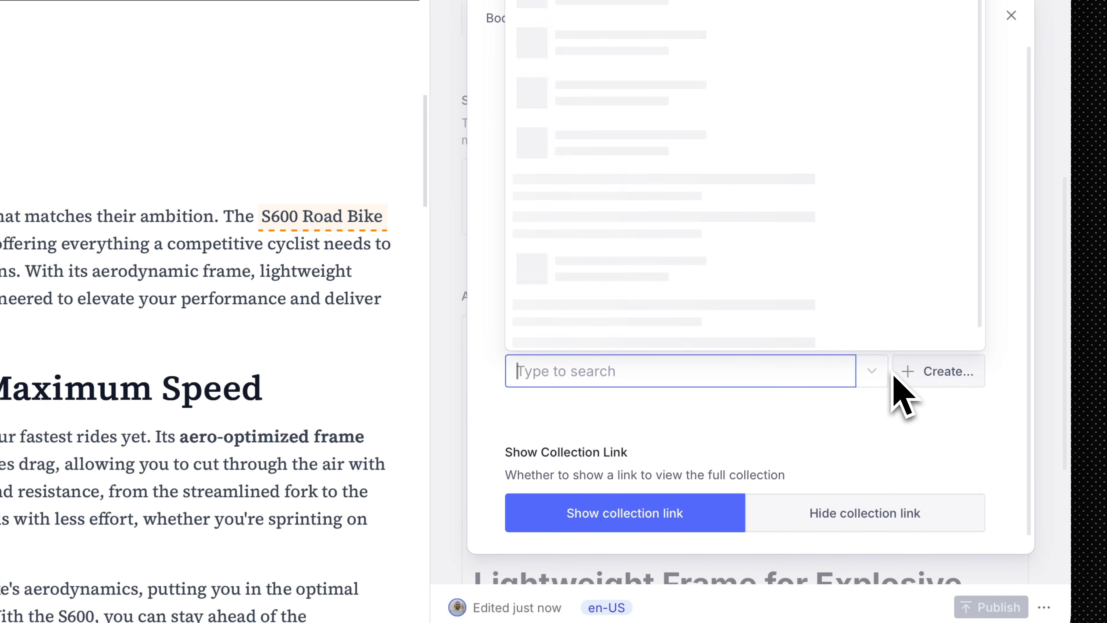
left_click(757, 48)
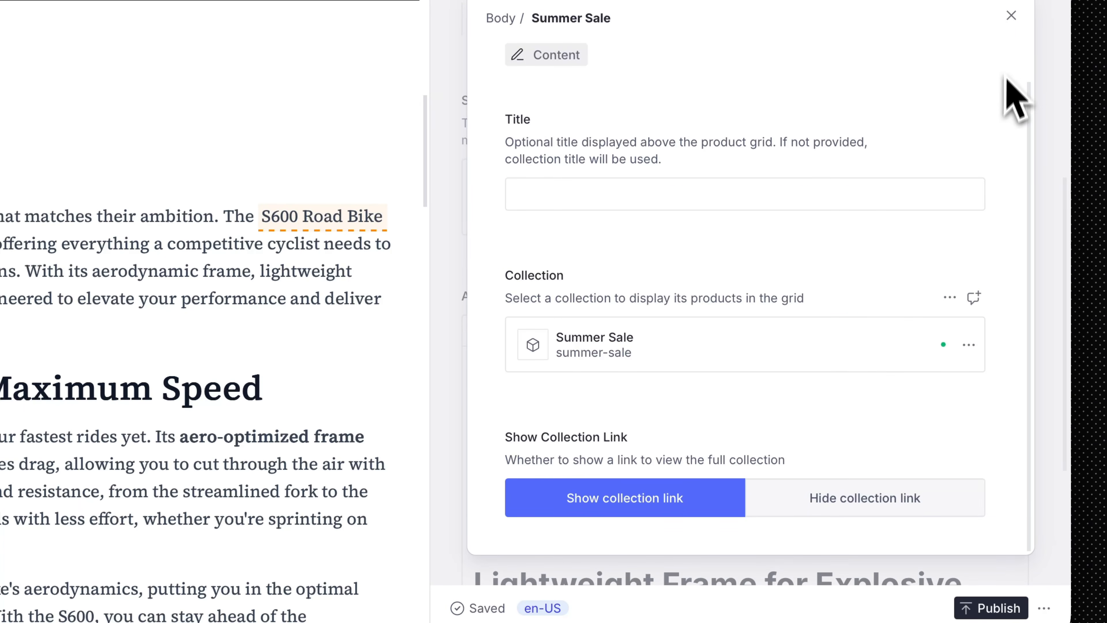
left_click(1010, 16)
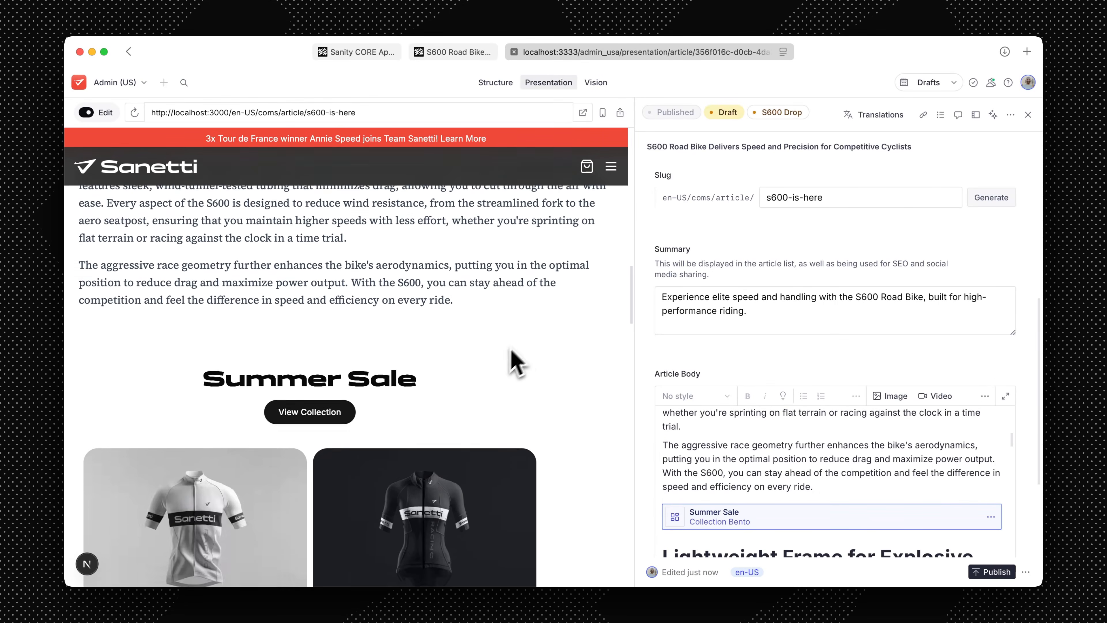
Review the Summer Sale product grid in the article's page preview
scroll(578, 294, "down", 5)
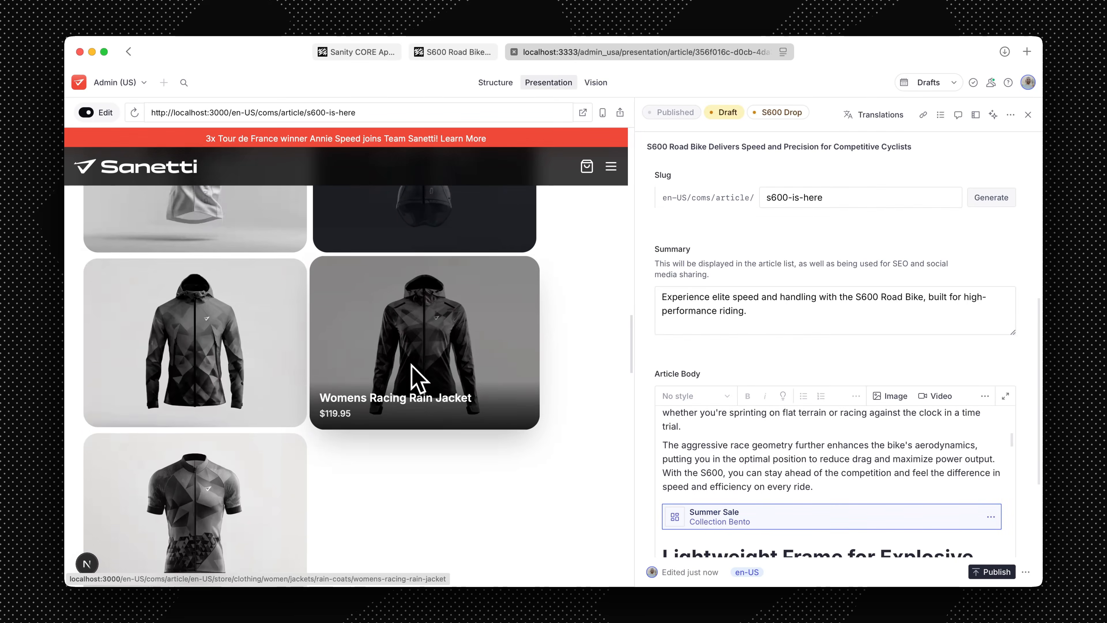
scroll(408, 371, "down", 2)
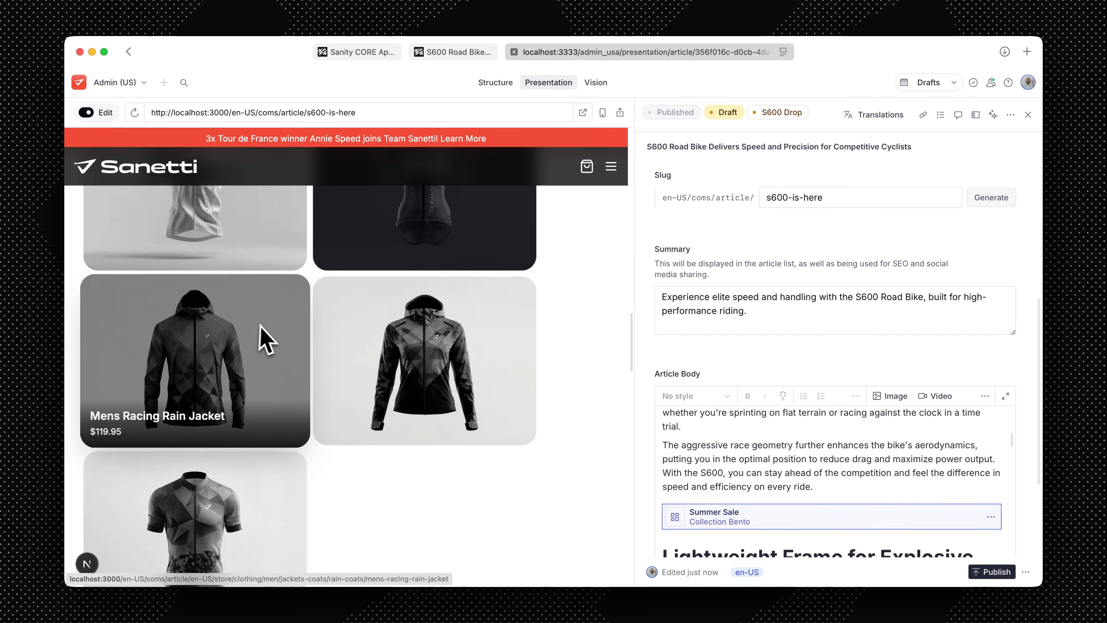
scroll(268, 323, "up", 6)
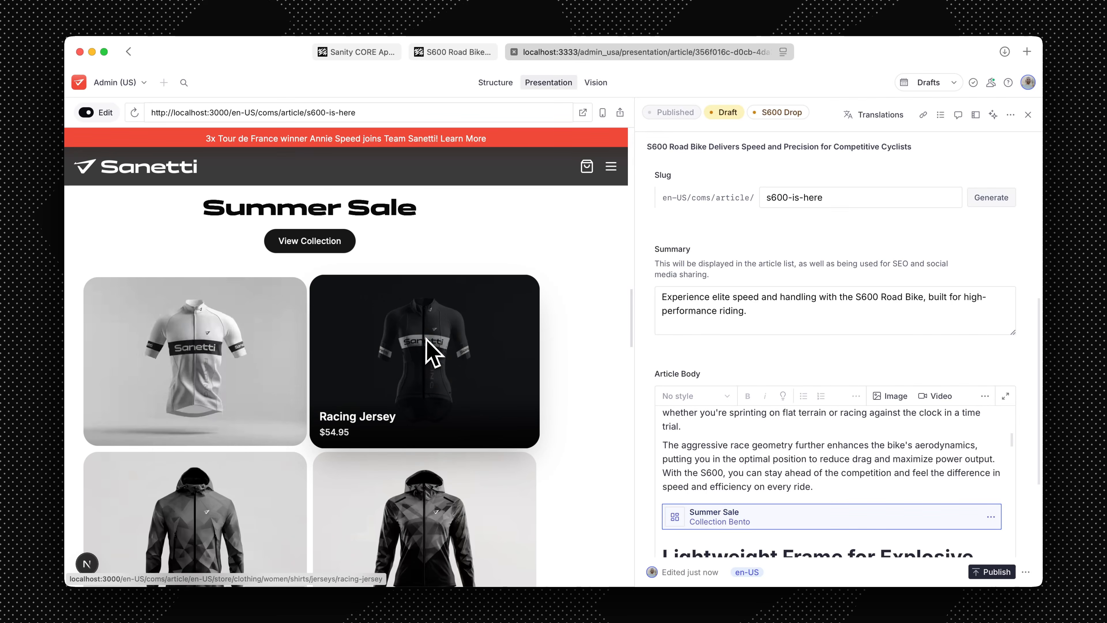
scroll(416, 347, "down", 9)
scroll(431, 362, "up", 9)
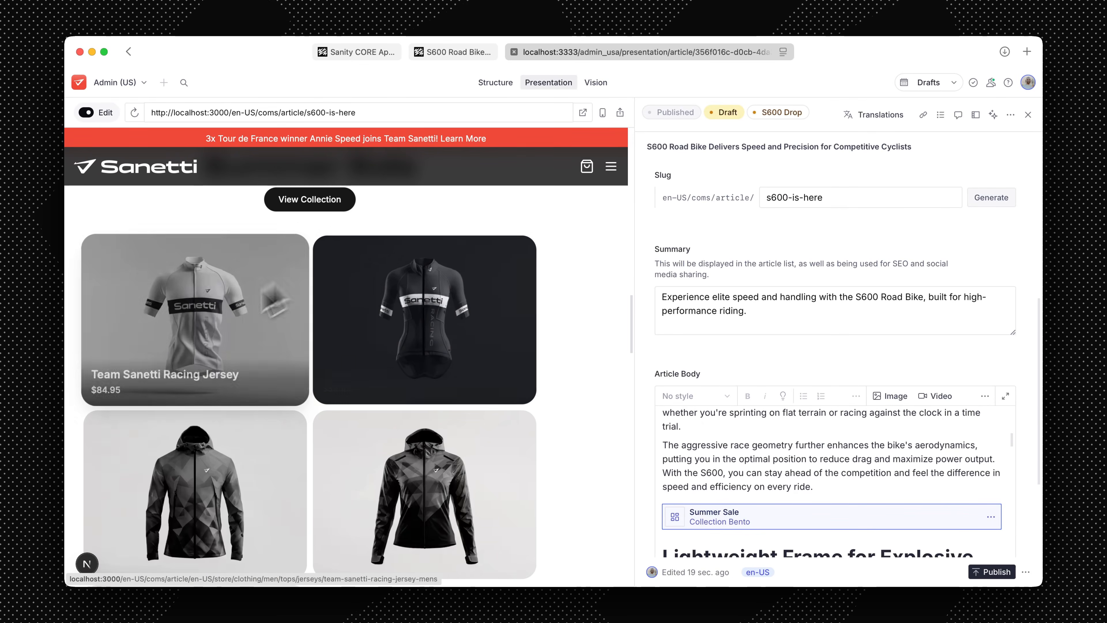
scroll(907, 462, "down", 2)
Insert a CTA banner at the very end of the article body, below the paragraph about the carbon seatpost and fork
scroll(906, 457, "down", 15)
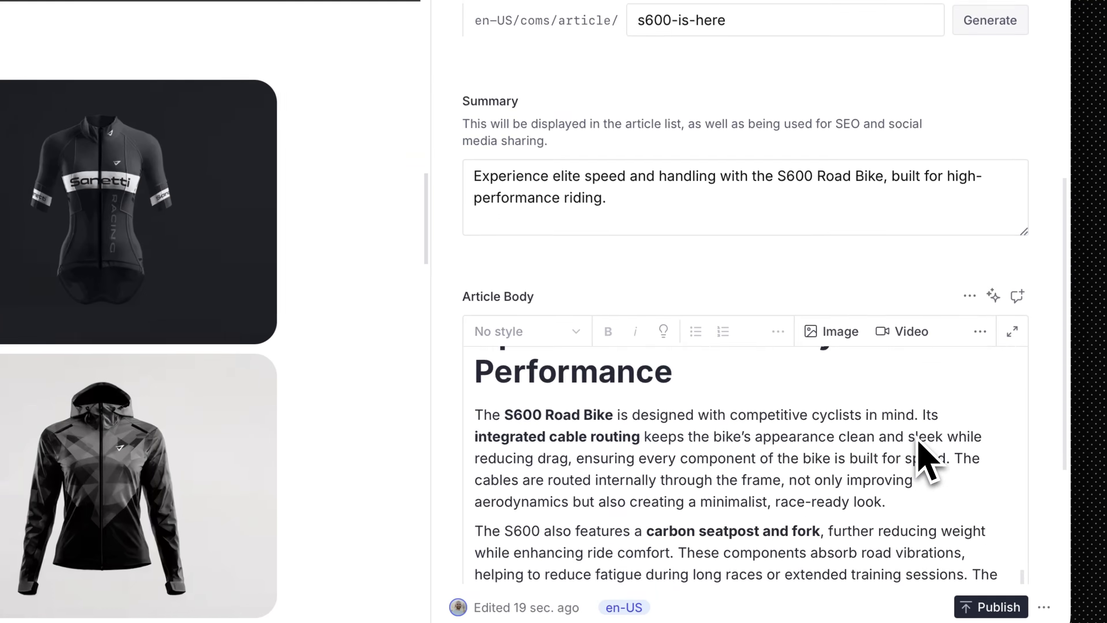
left_click(702, 334)
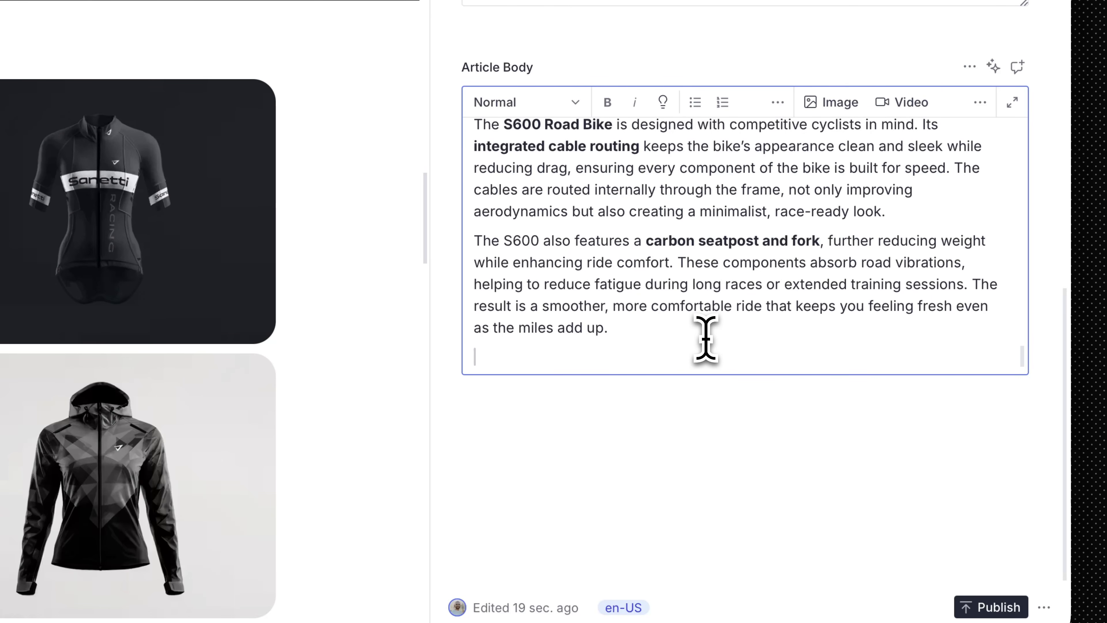
type("bu")
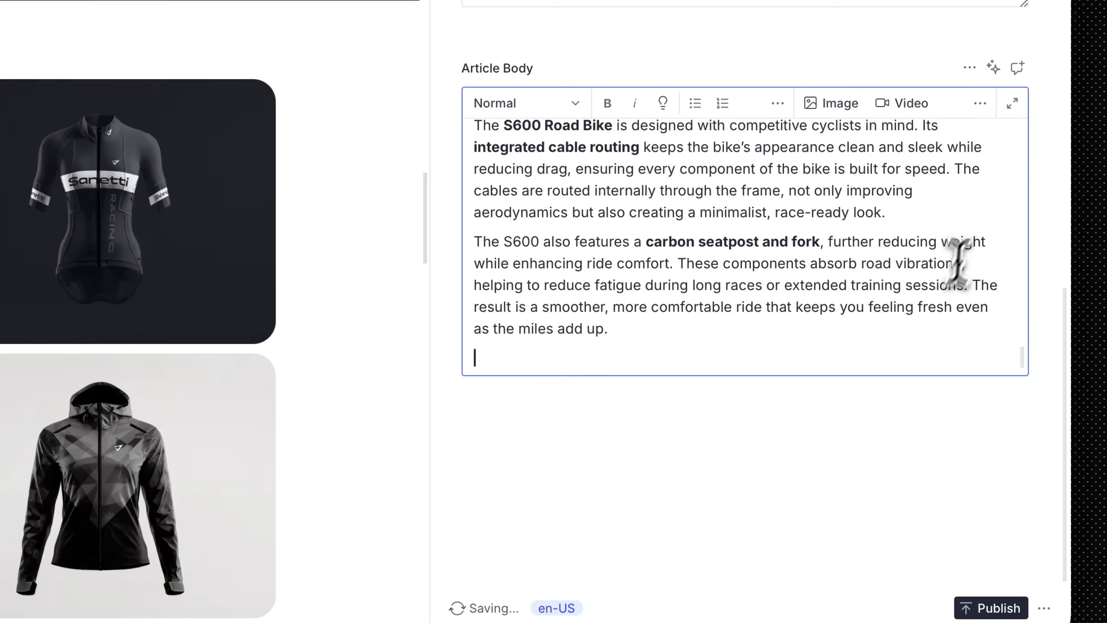
left_click(980, 105)
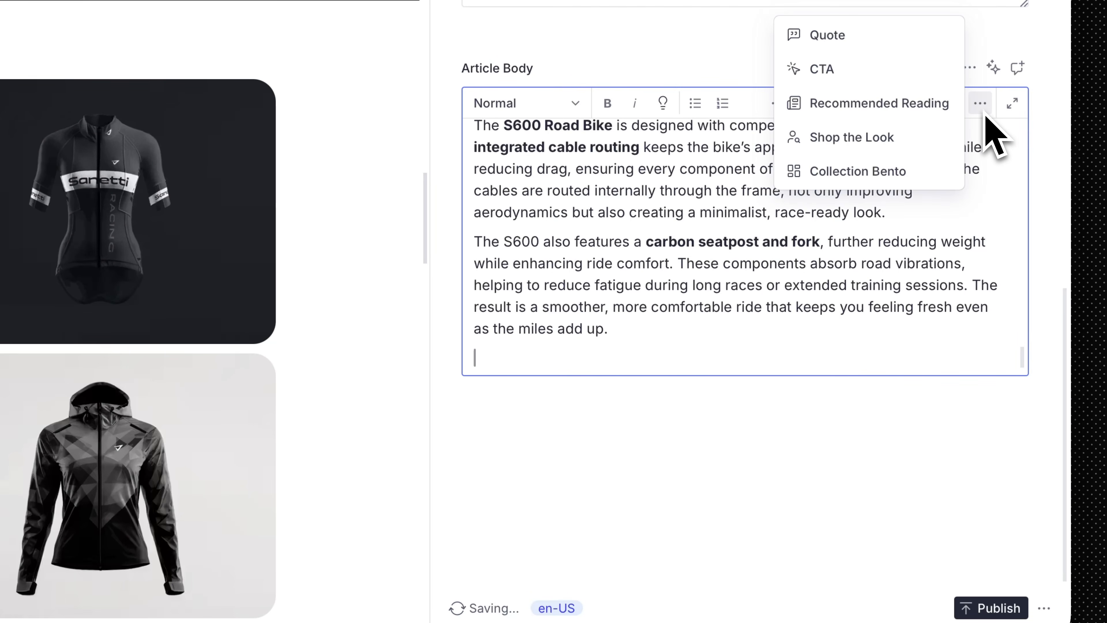
left_click(934, 72)
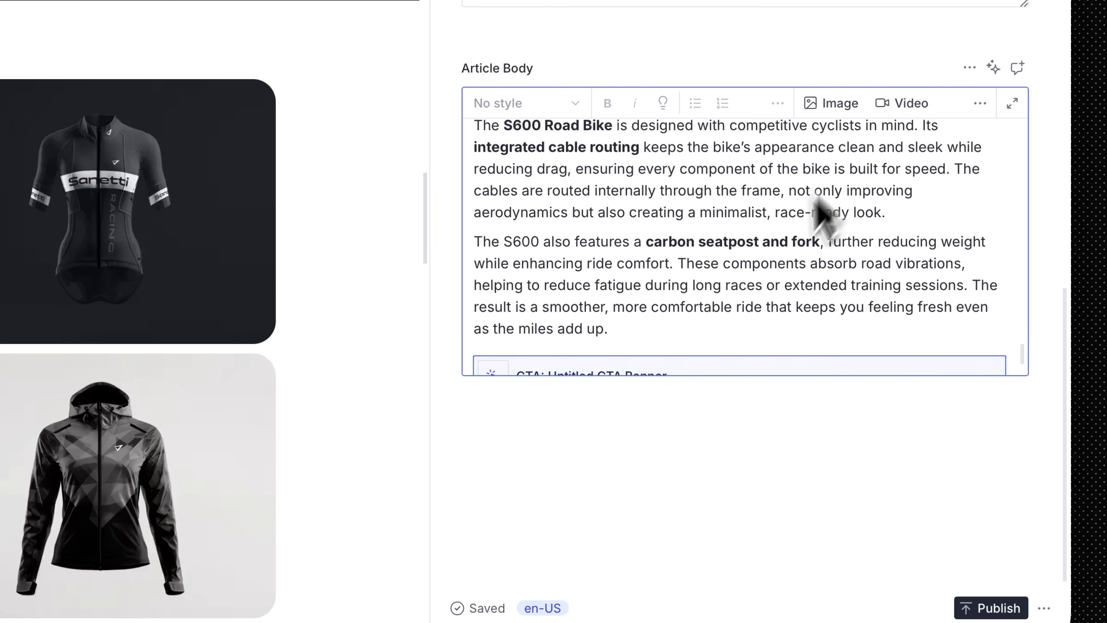
Set the new banner to use the existing S600 Drop CTA, check it in the page preview and close its editor
left_click(777, 354)
type("s")
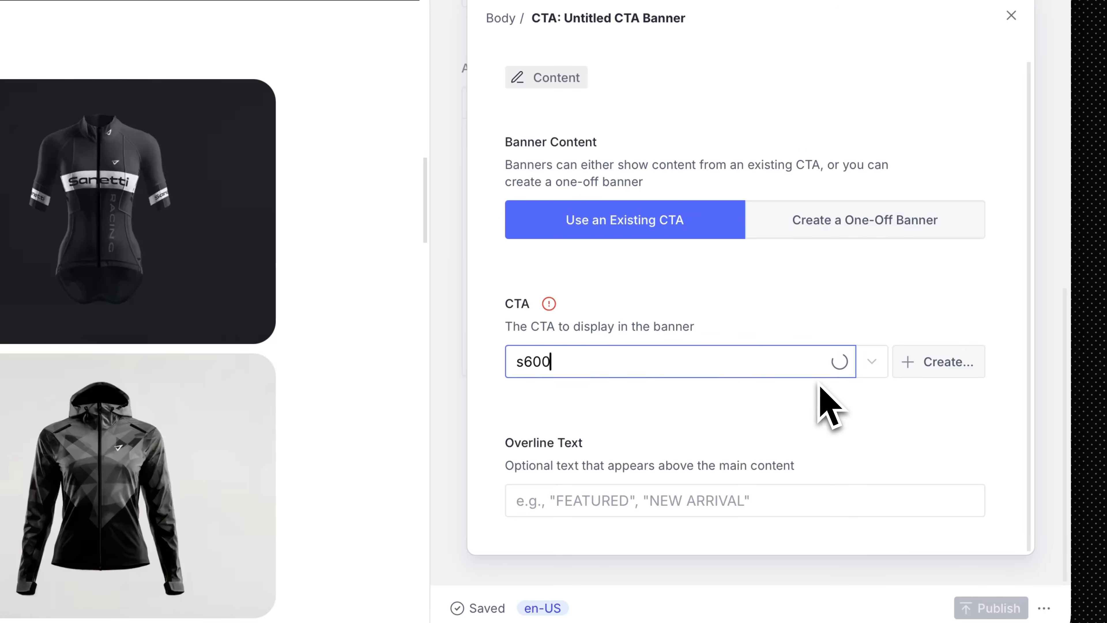
type("600")
left_click(789, 421)
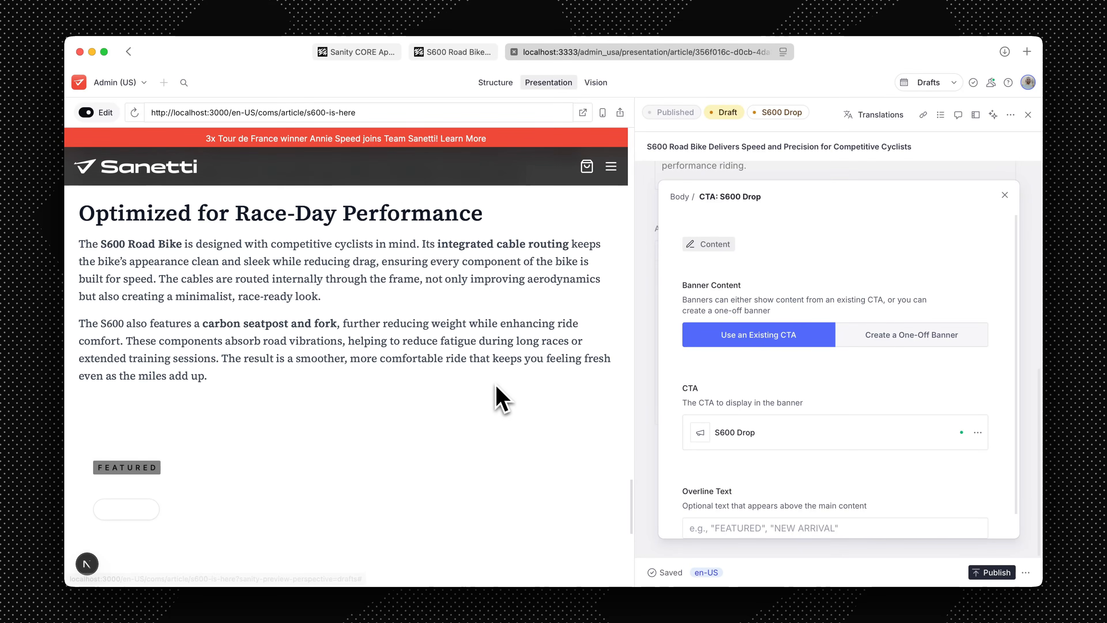
scroll(488, 377, "down", 2)
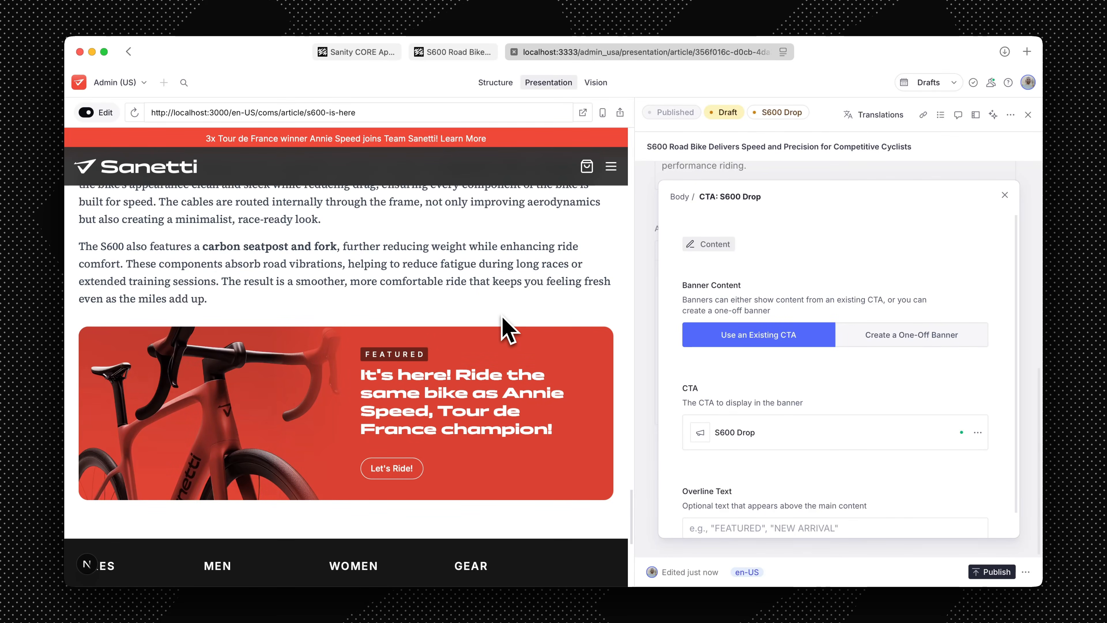
key("Escape")
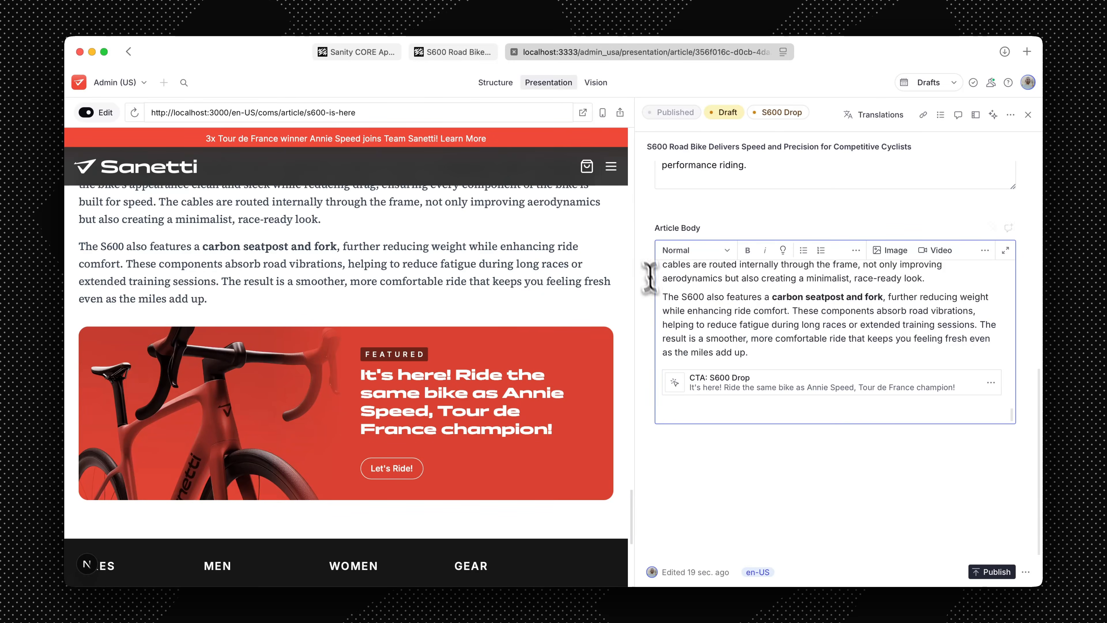
Mark Article as done in the Ecommerce 101 checklist and switch to the Translations Dashboard
left_click(376, 52)
left_click(727, 311)
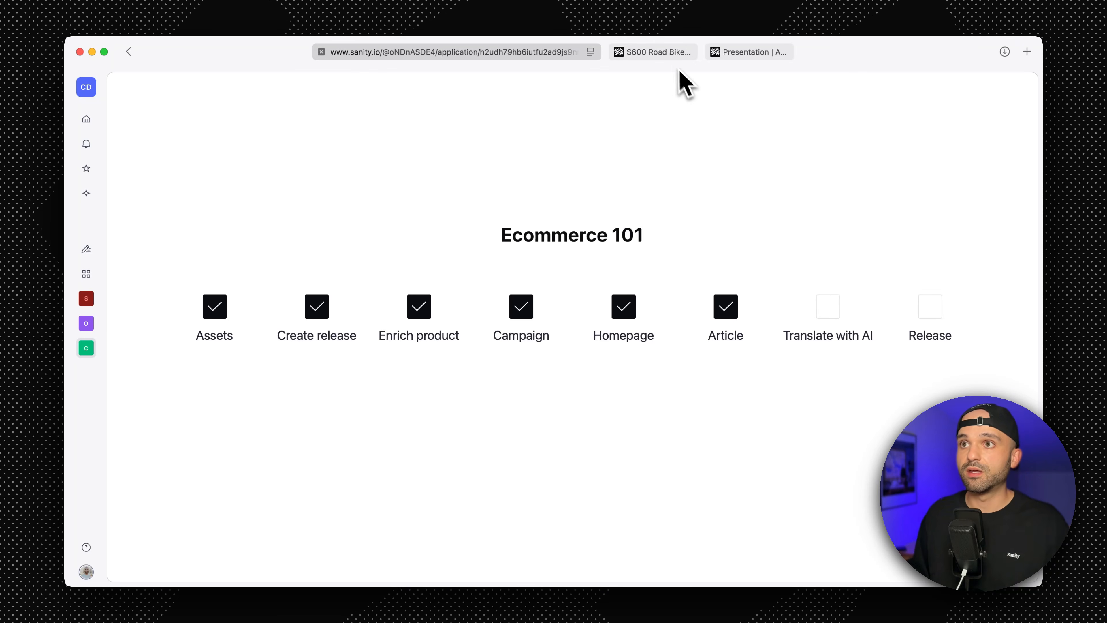
left_click(672, 56)
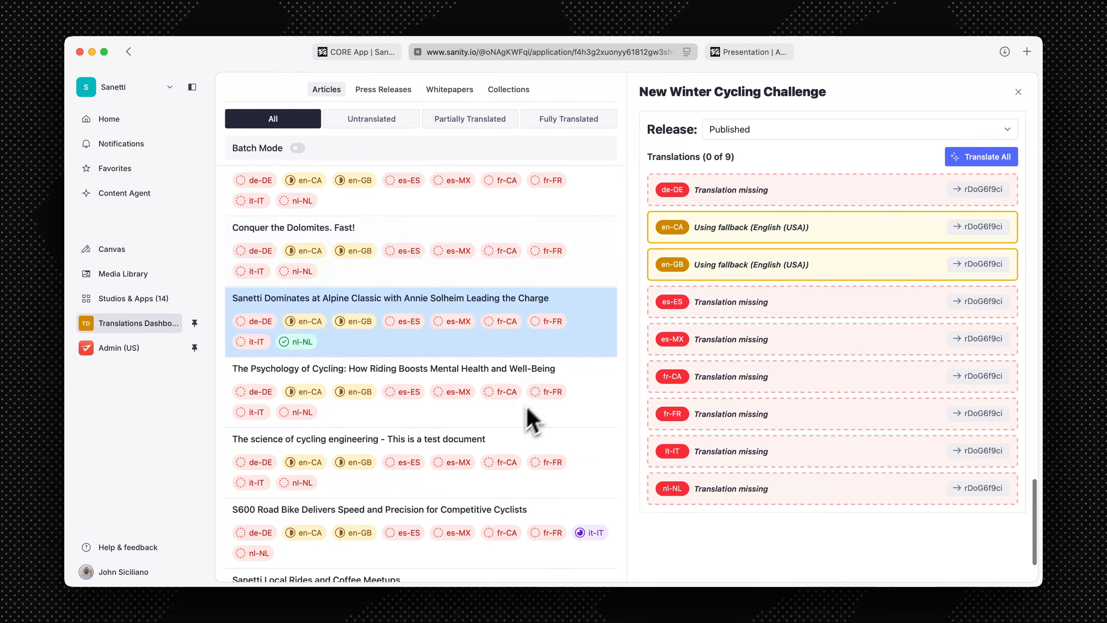
Translate the article "S600 Road Bike Delivers Speed and Precision for Competitive Cyclists" into all listed locales within the S600 Drop release
scroll(527, 415, "down", 3)
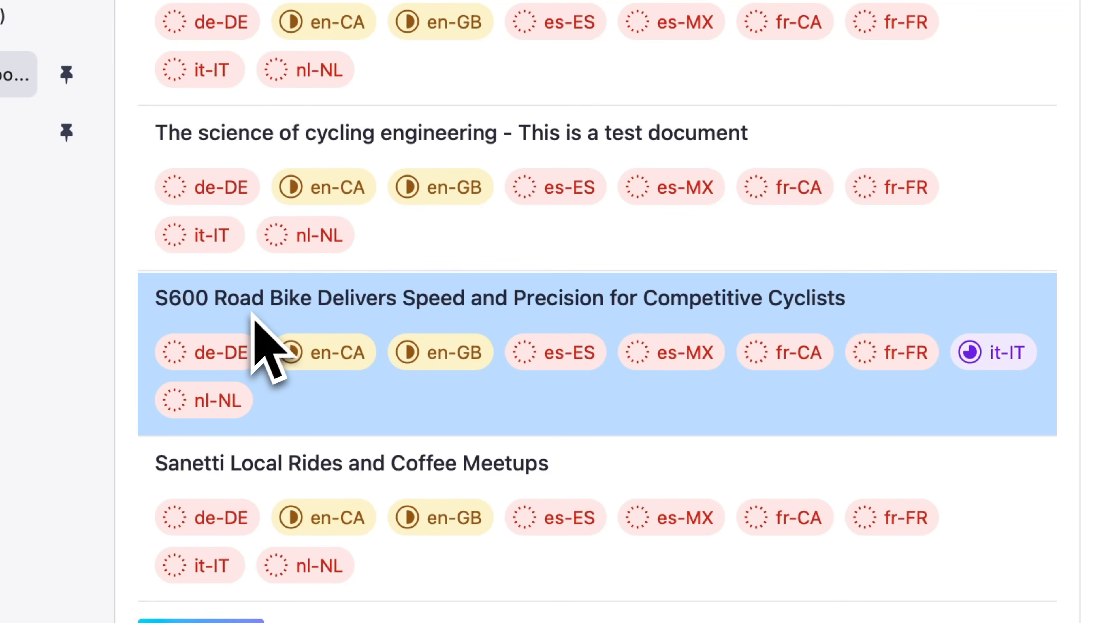
mouse_move(217, 368)
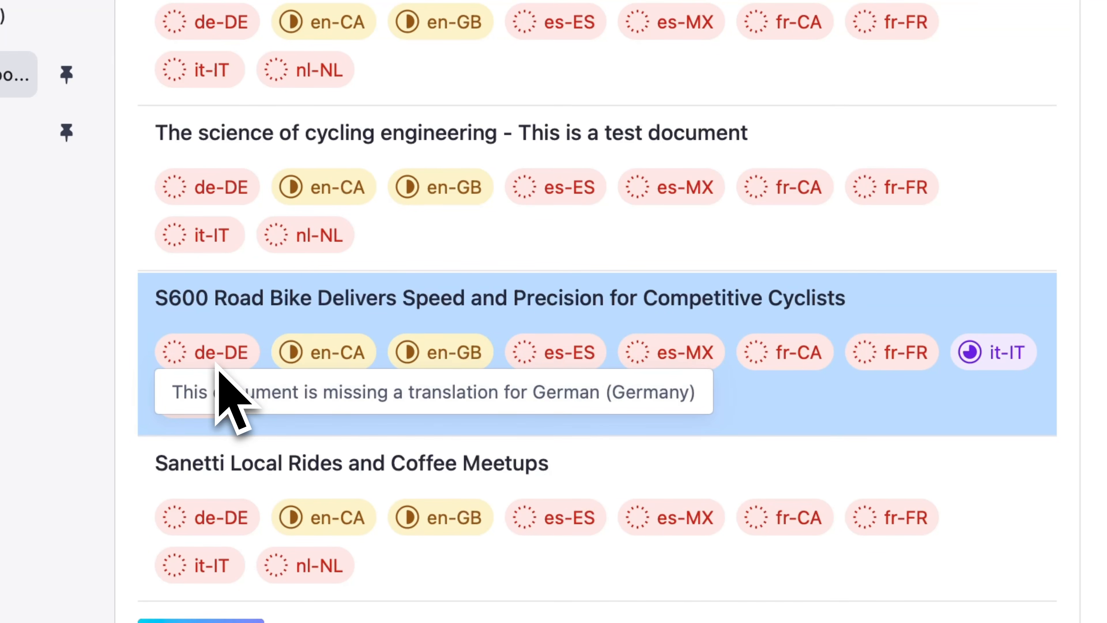
mouse_move(312, 360)
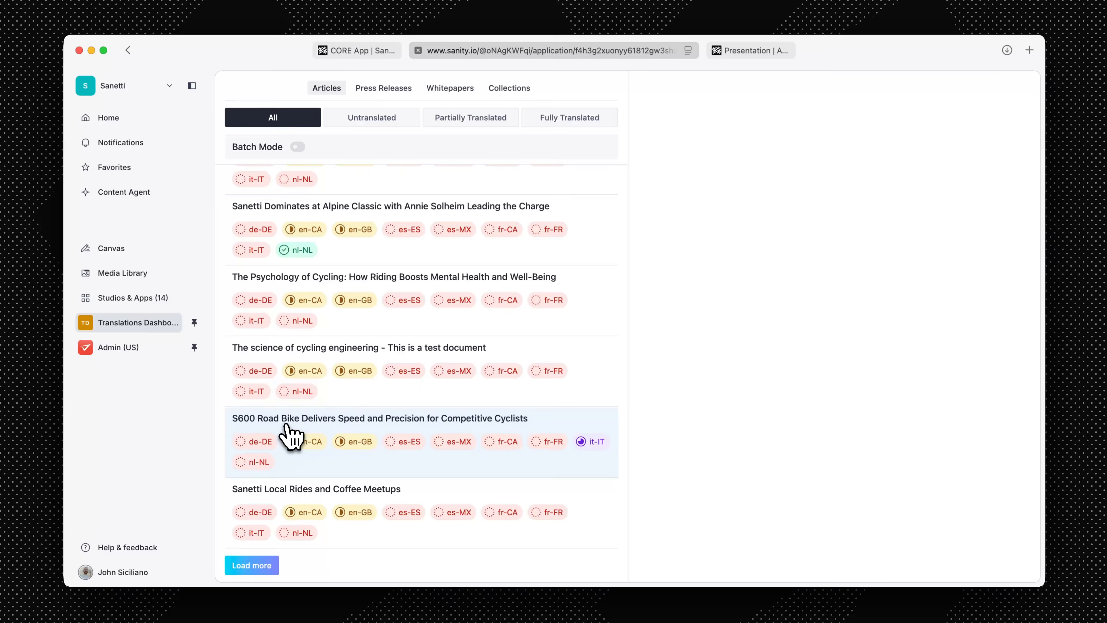
left_click(285, 388)
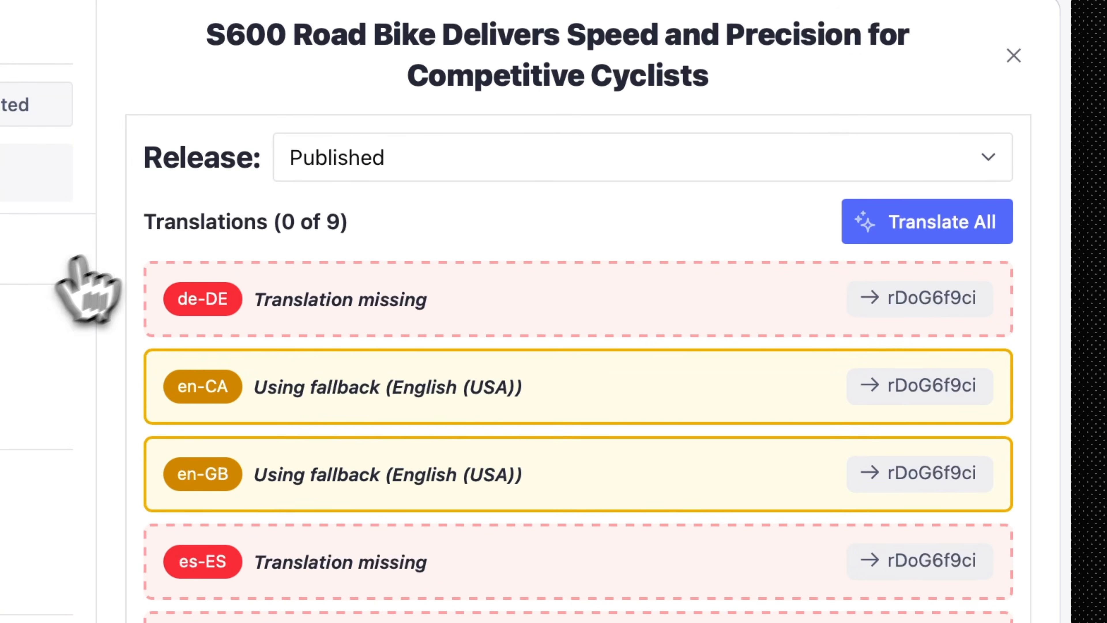
left_click(413, 161)
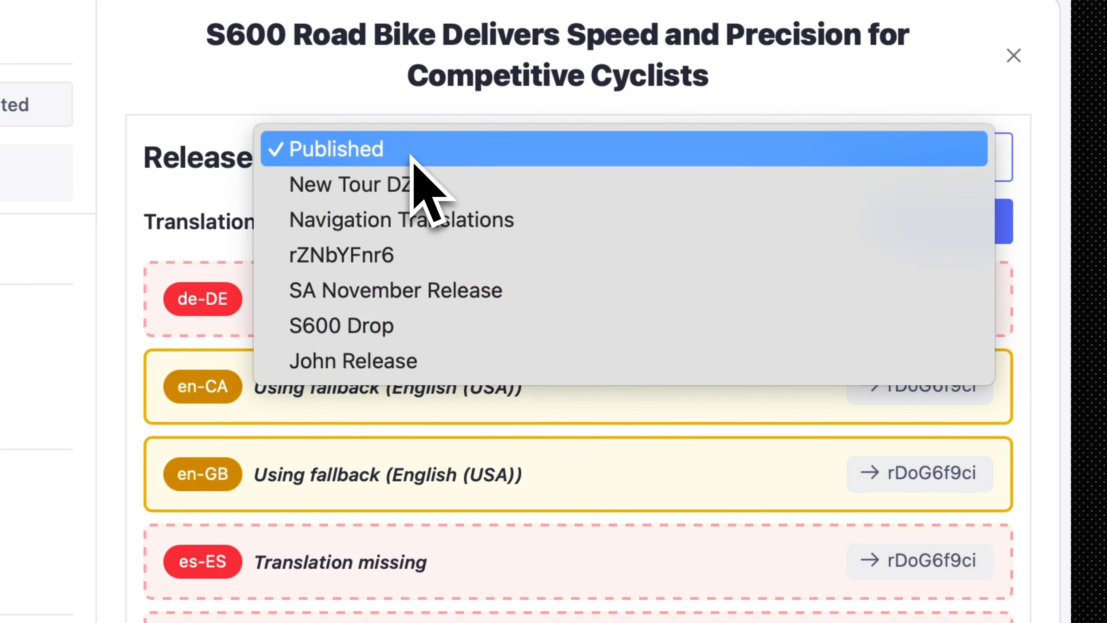
left_click(405, 326)
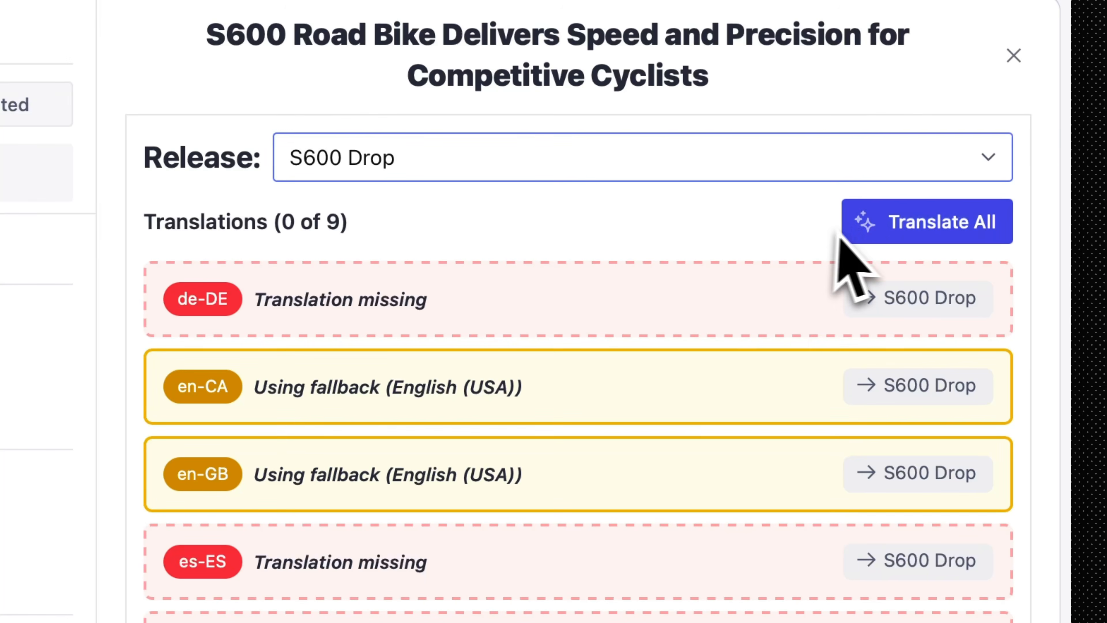
left_click(862, 224)
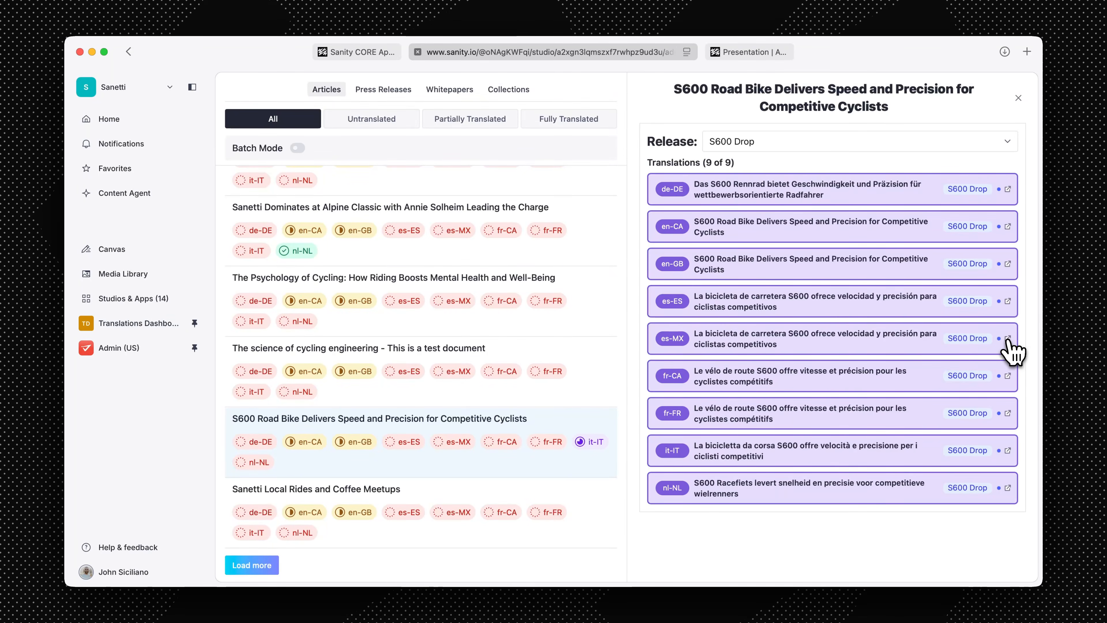
Open the es-MX translation in the studio and review its title, slug, summary and body
left_click(1007, 340)
scroll(985, 353, "down", 3)
scroll(971, 347, "down", 4)
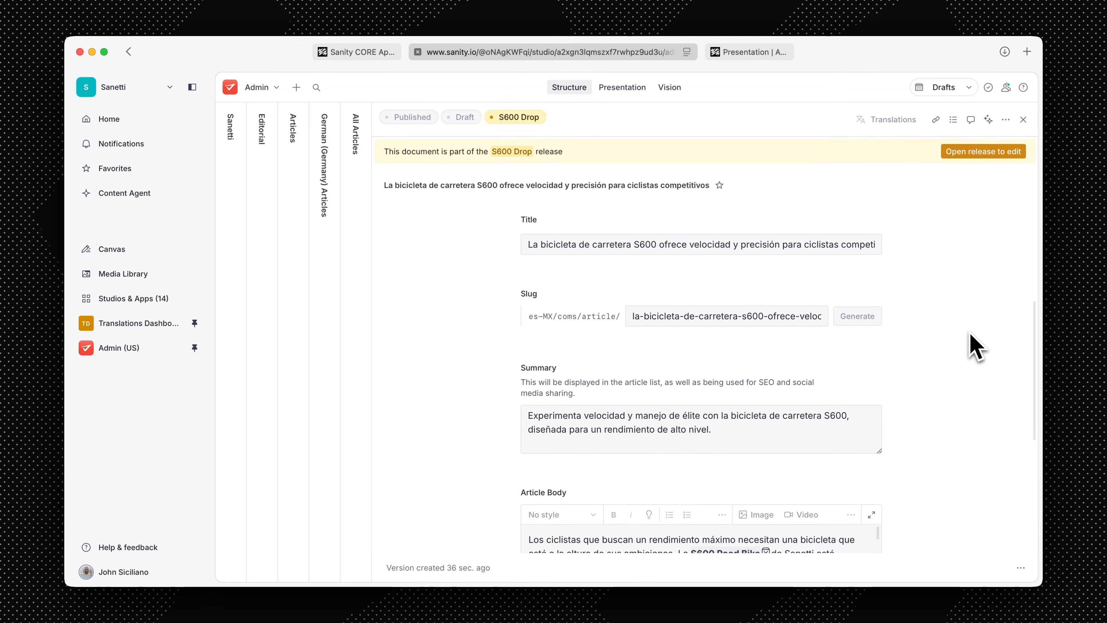
Mark Translate with AI as done in the Ecommerce 101 checklist and return to the translated article
left_click(368, 58)
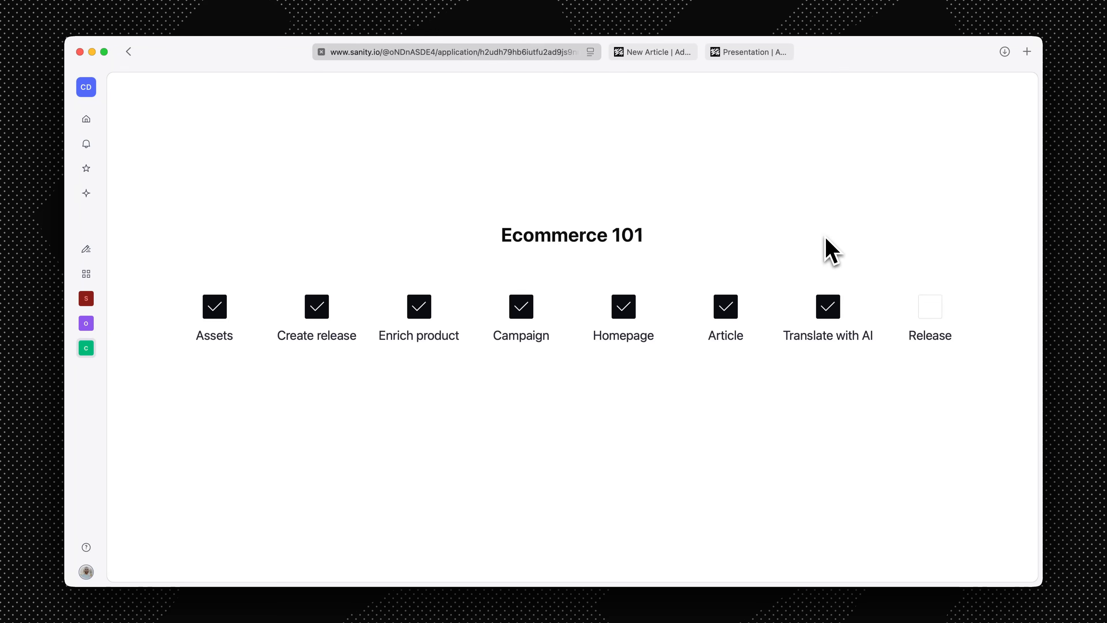
left_click(671, 56)
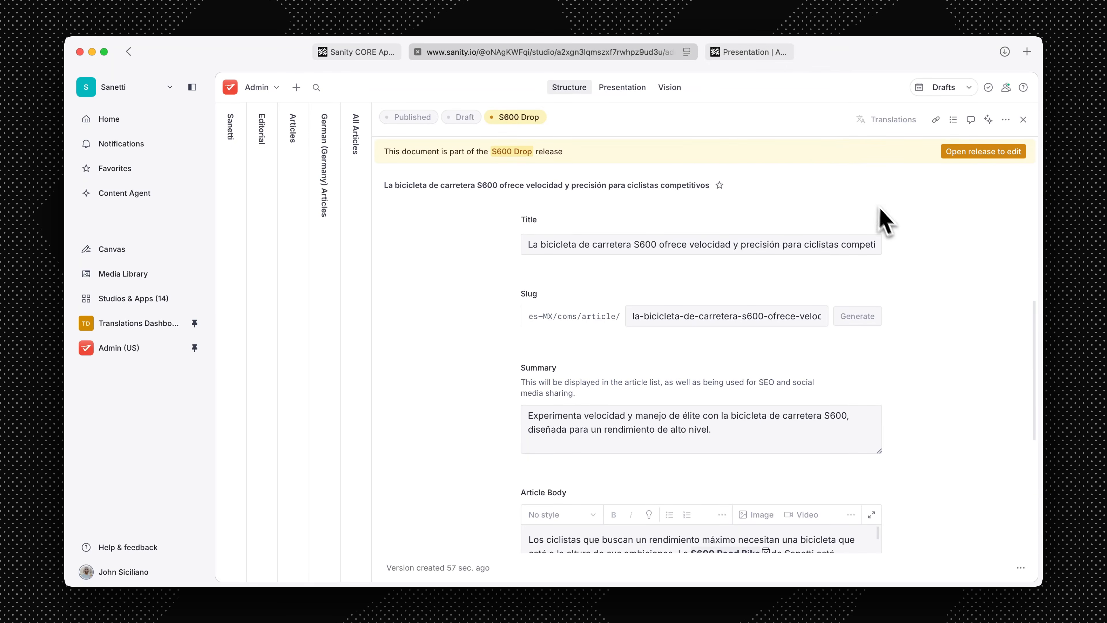
Switch the studio perspective to S600 Drop, open that release's overview and review all the documents it contains
left_click(969, 89)
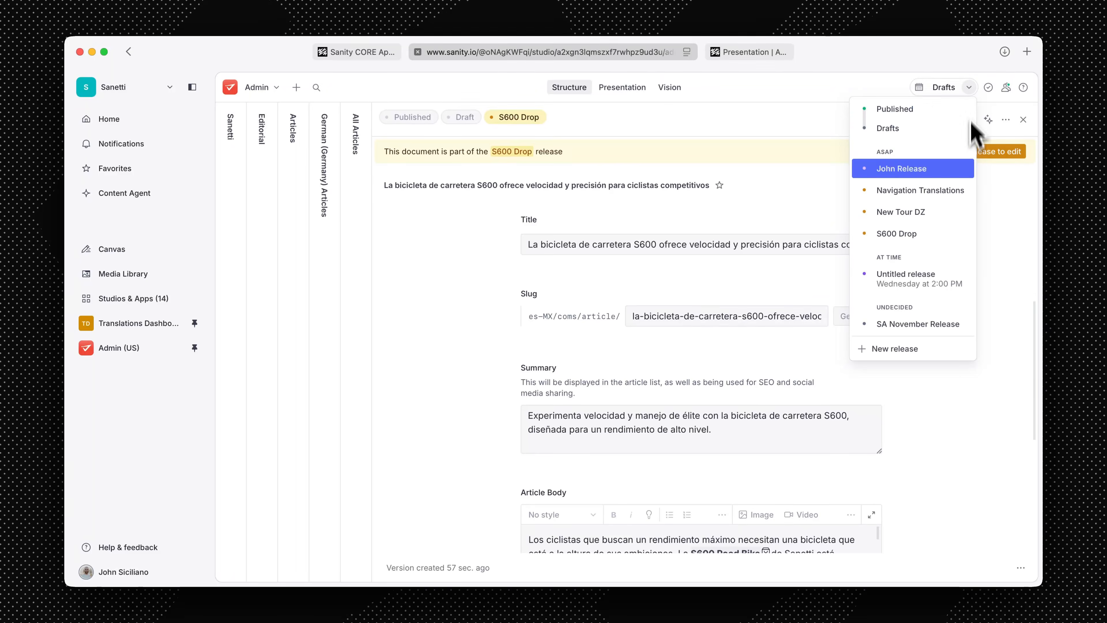
left_click(915, 233)
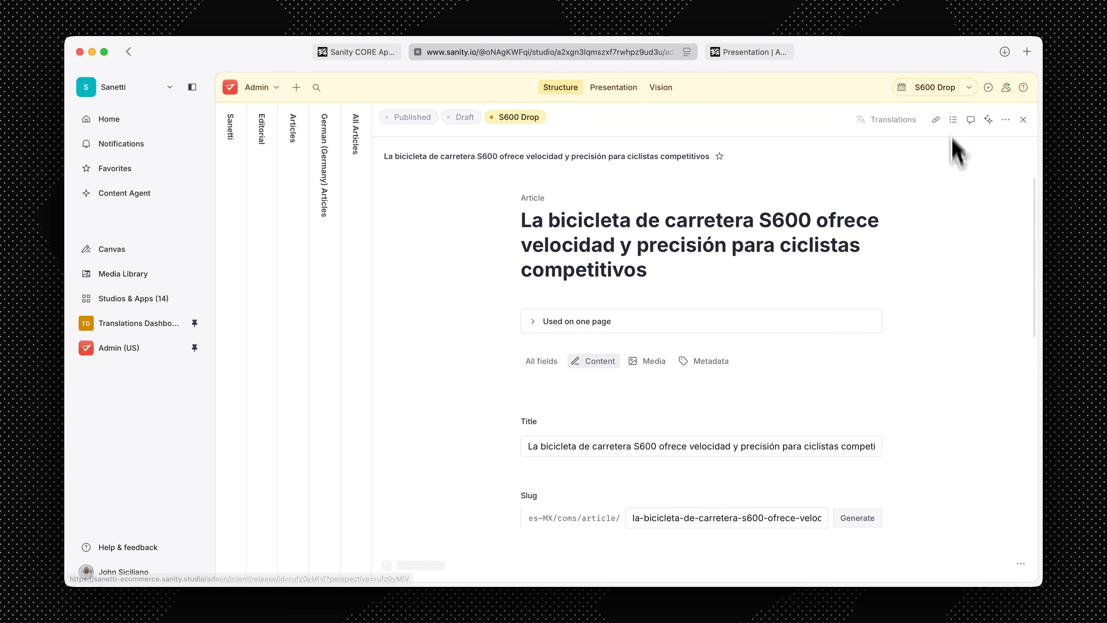
left_click(941, 90)
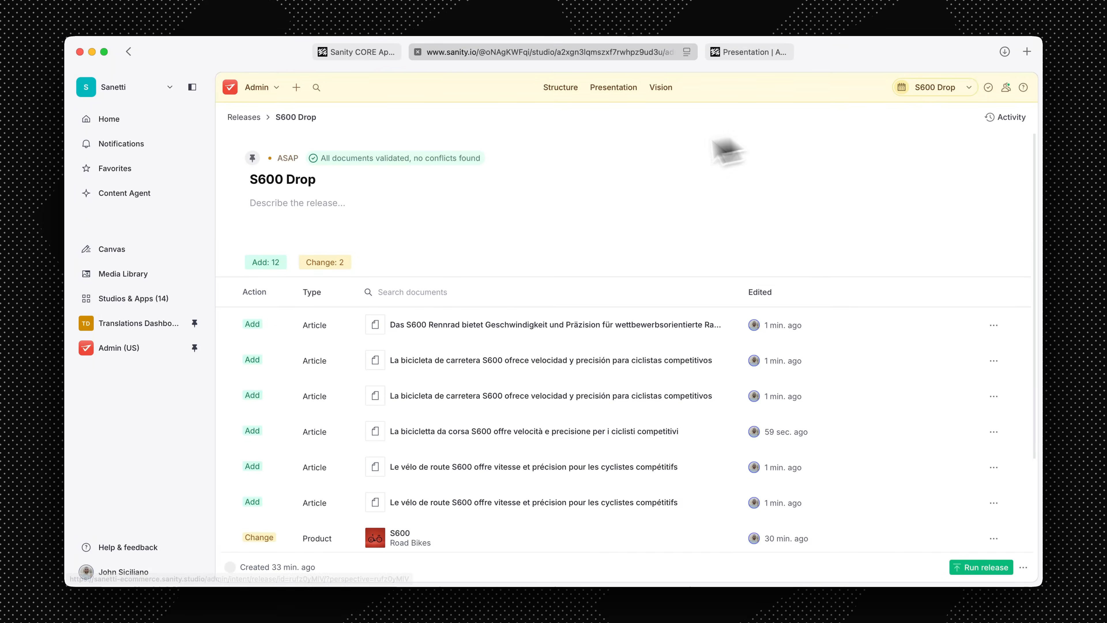
scroll(567, 218, "down", 2)
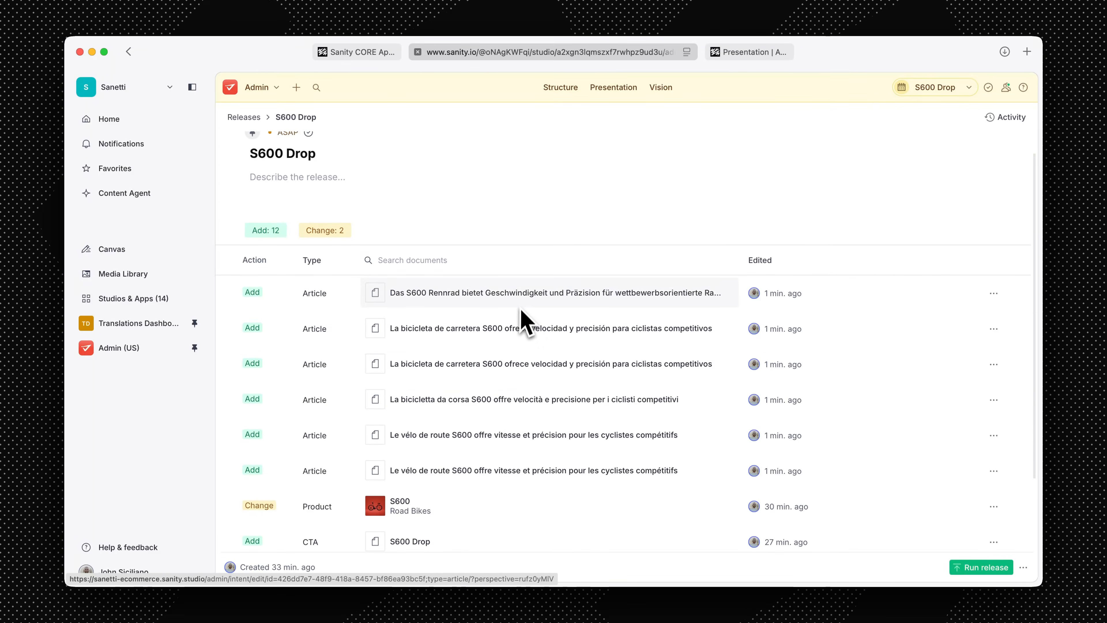
scroll(523, 312, "down", 5)
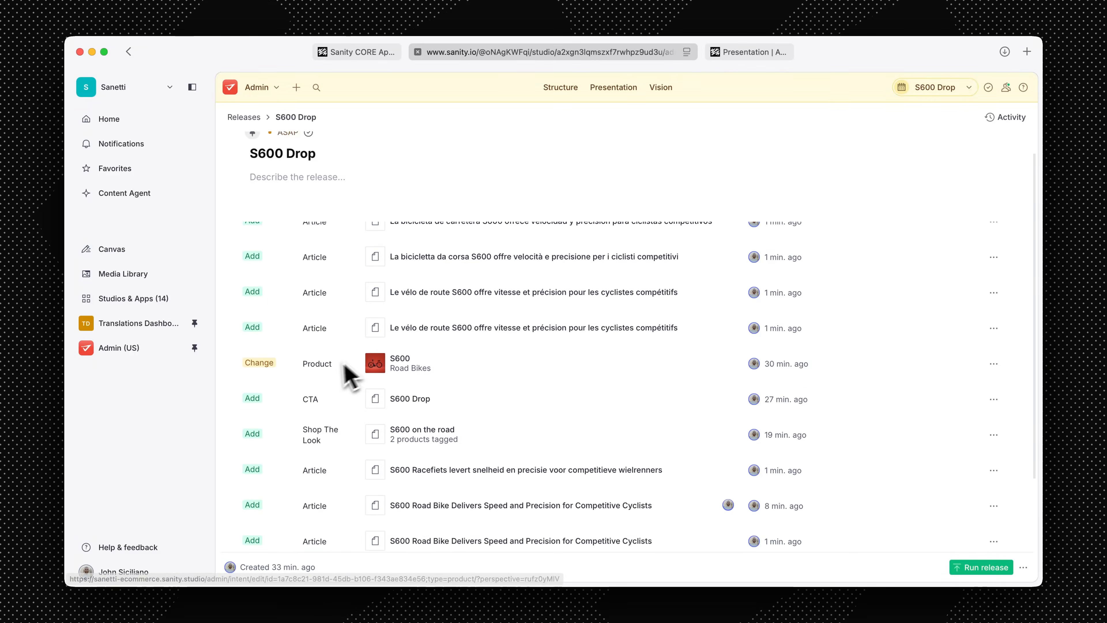
scroll(335, 375, "down", 6)
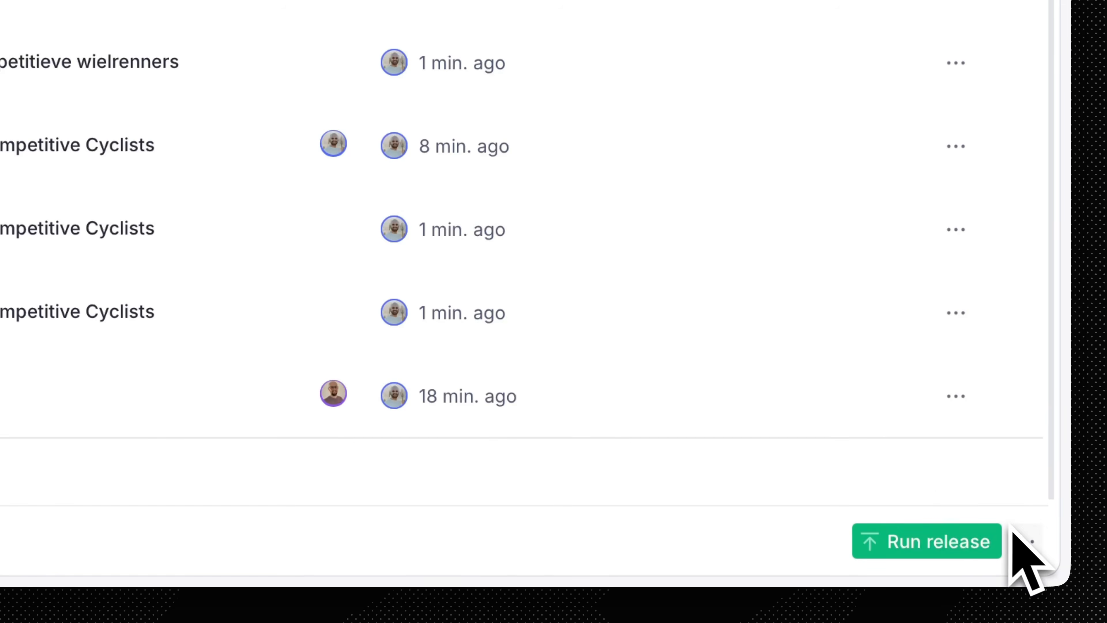
Schedule the S600 Drop release to publish on Nov 24, 2025 at 08:00 AM
left_click(1021, 544)
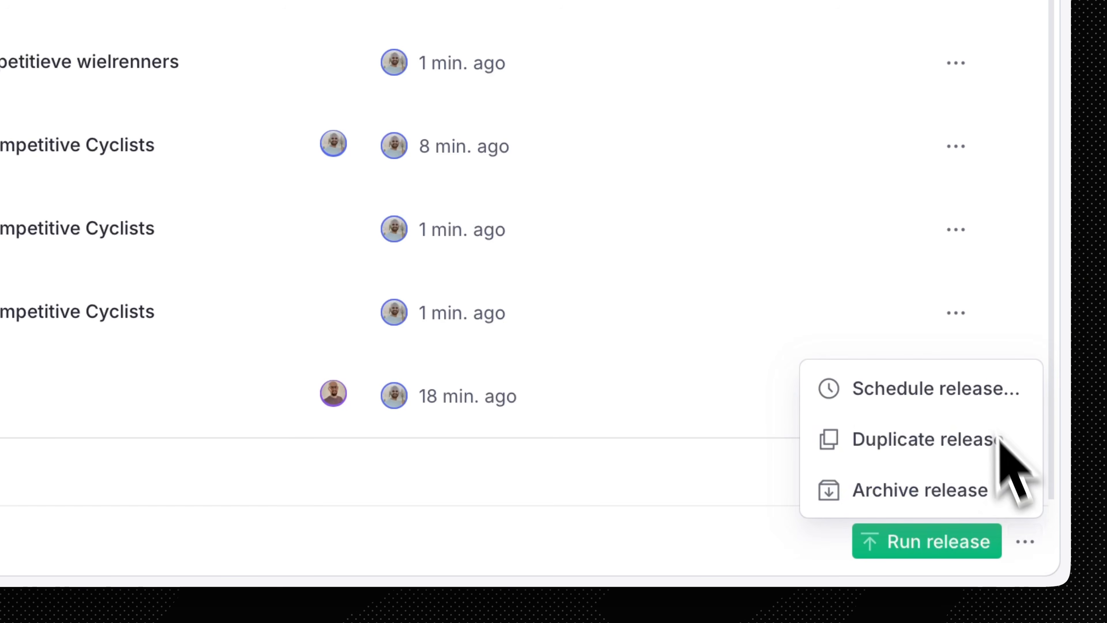
left_click(982, 392)
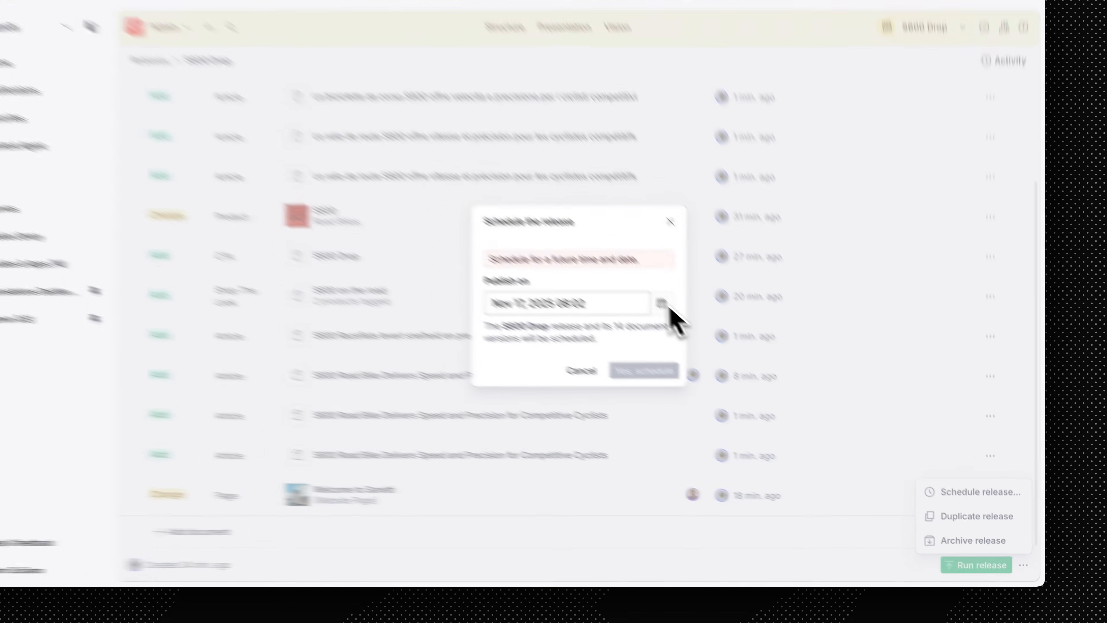
left_click(268, 2)
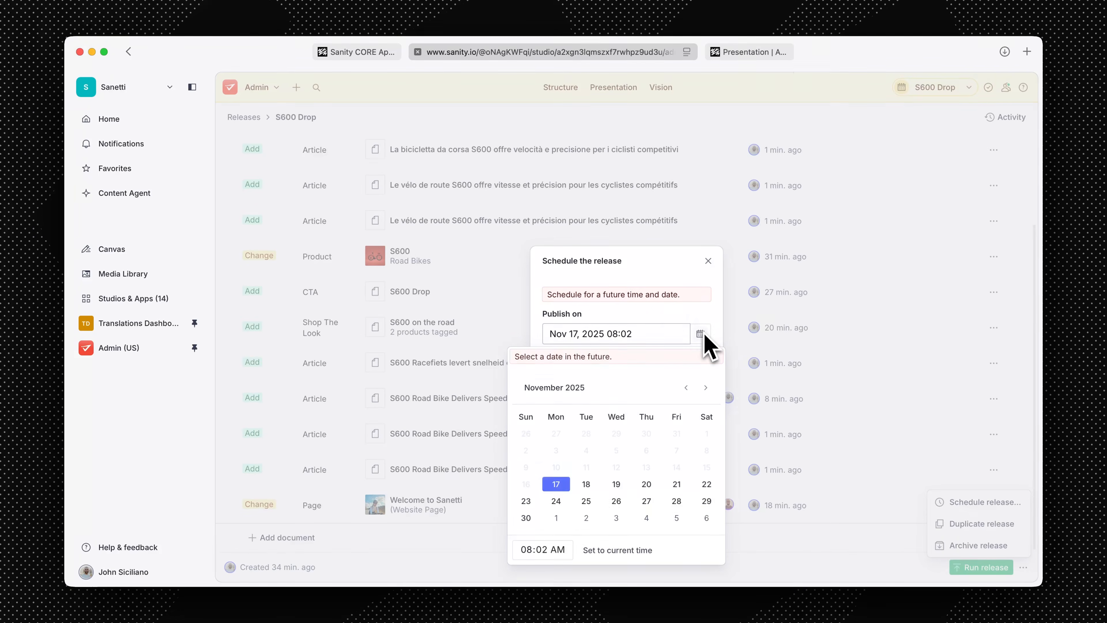
left_click(556, 501)
key("Down")
key("Down")
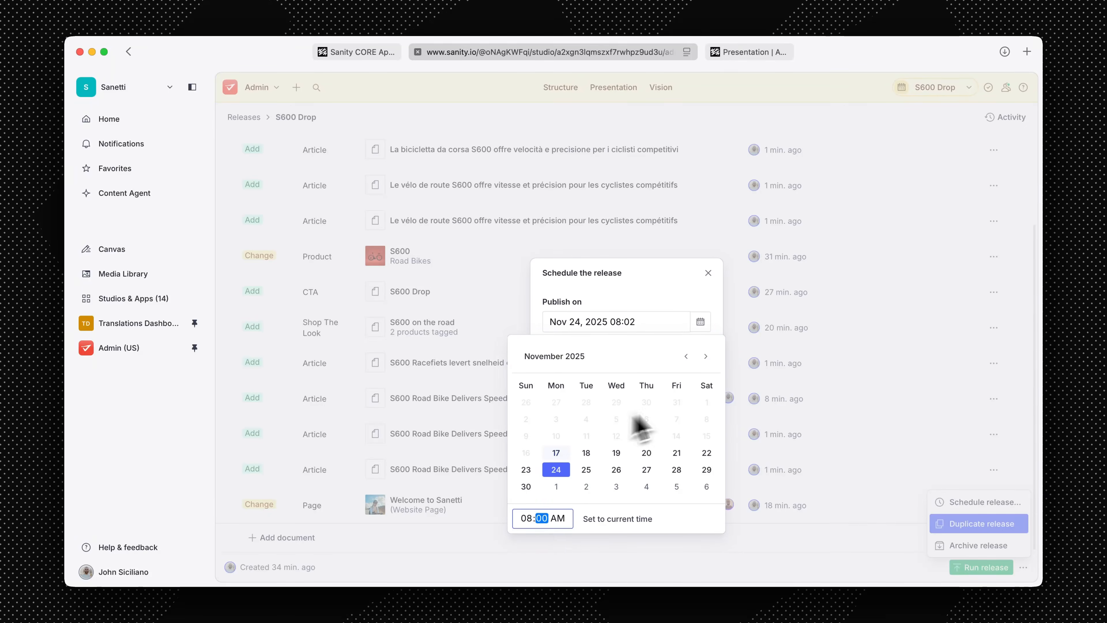
left_click(700, 320)
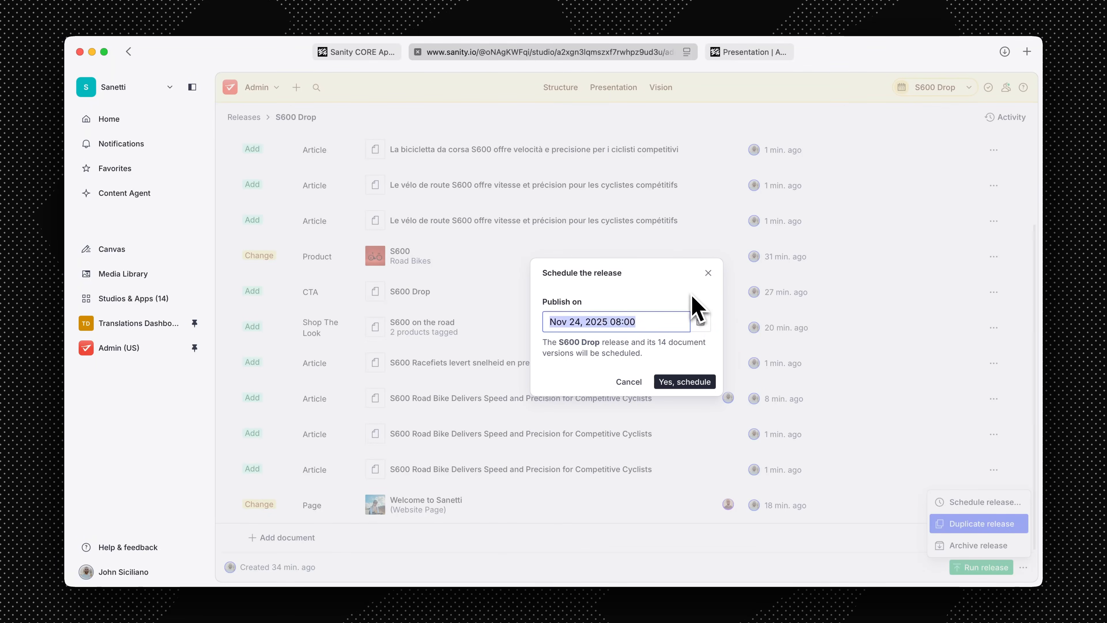
left_click(702, 383)
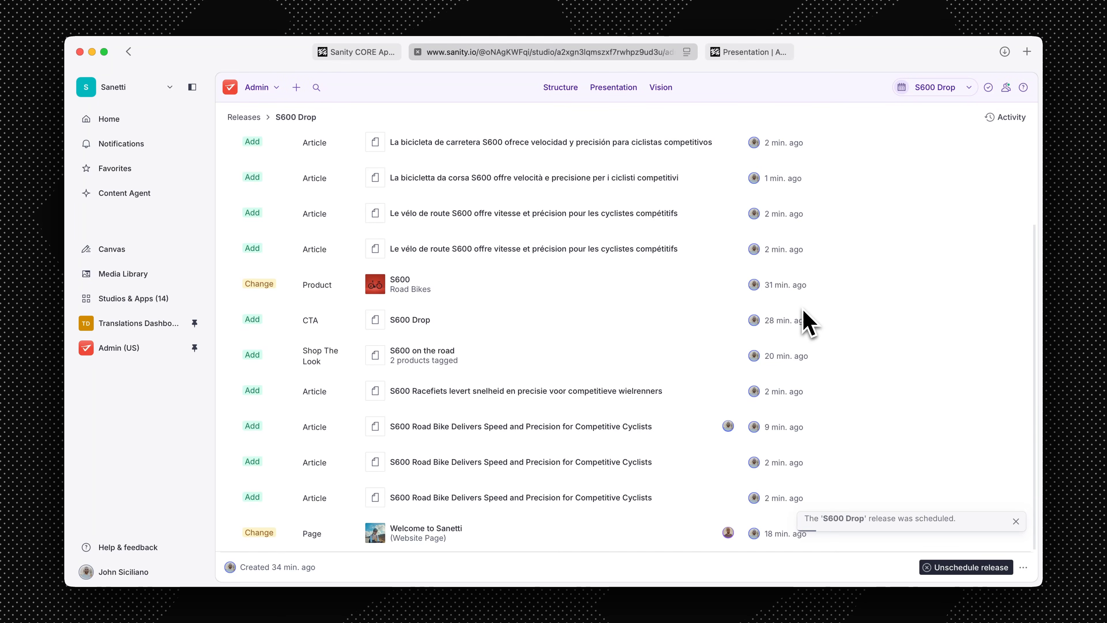
Review the scheduled S600 Drop release's publish date and its document list
scroll(715, 290, "up", 6)
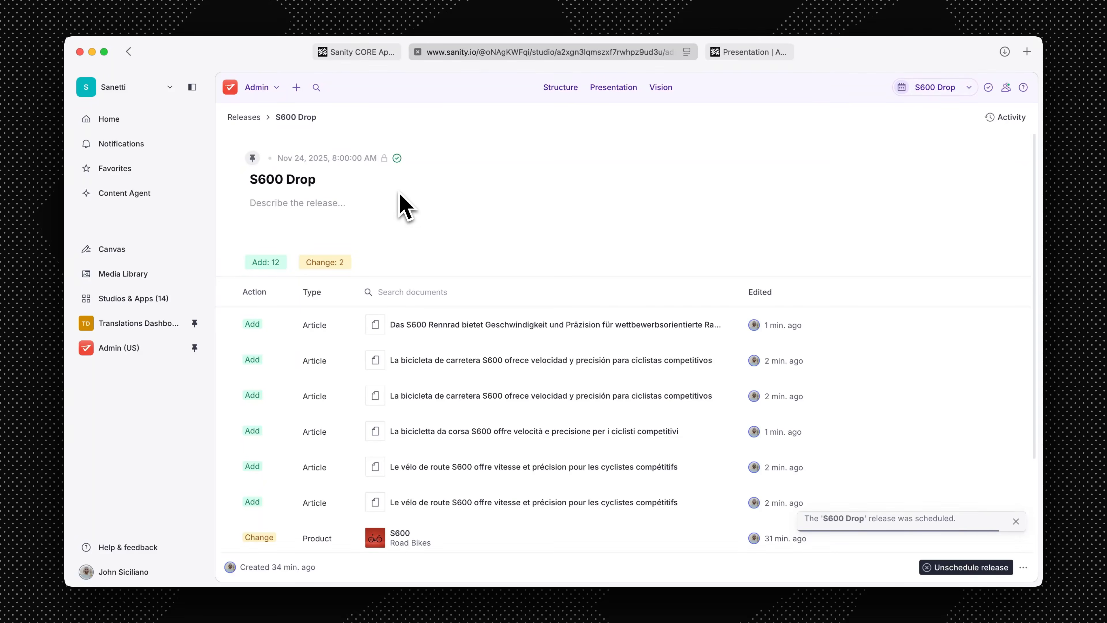
scroll(470, 376, "down", 4)
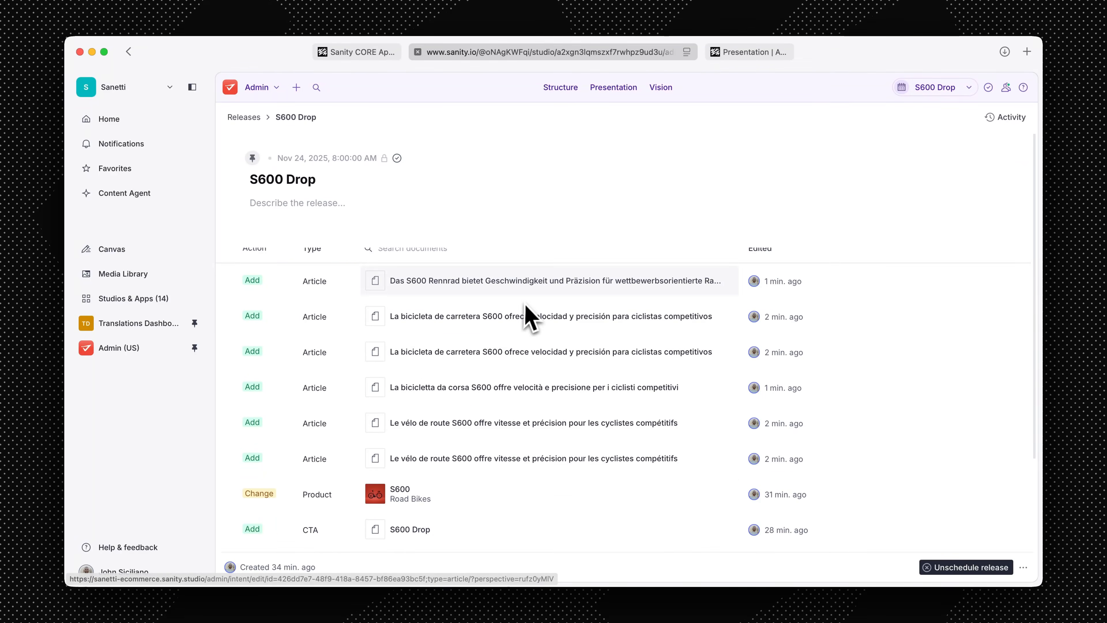
scroll(584, 310, "down", 4)
scroll(573, 310, "up", 8)
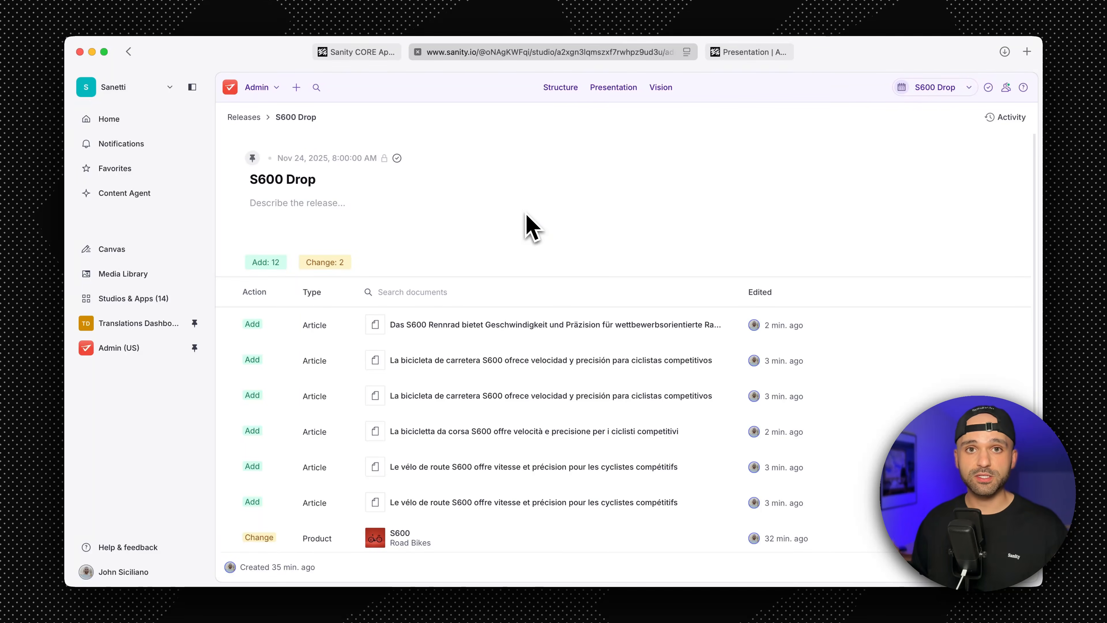
Mark Release as done in the Ecommerce 101 checklist
key("ctrl+shift+Tab")
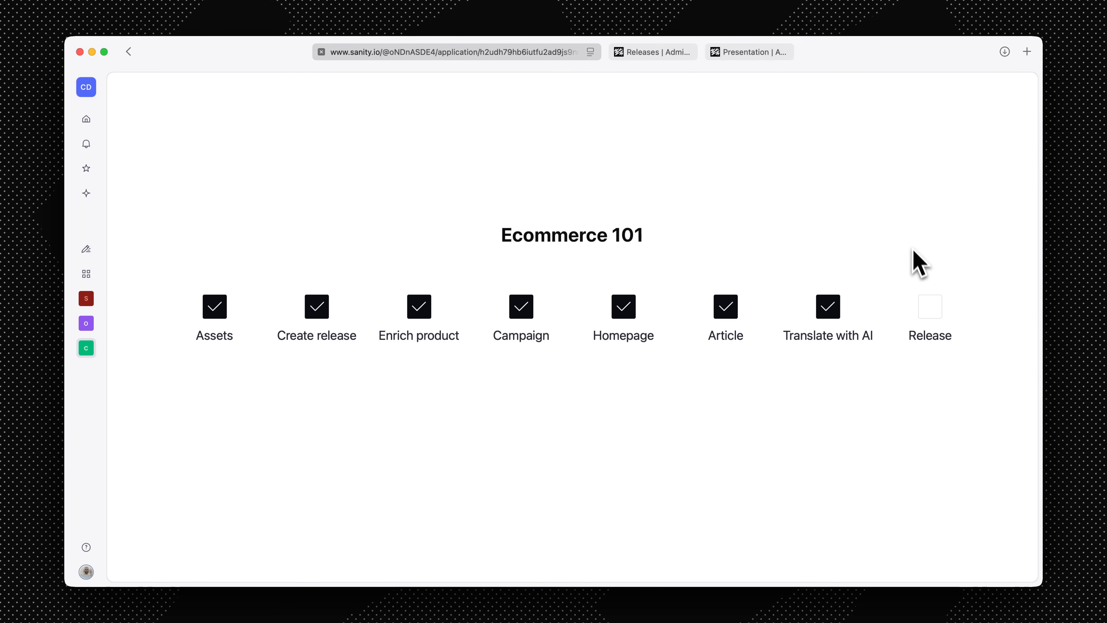
left_click(930, 309)
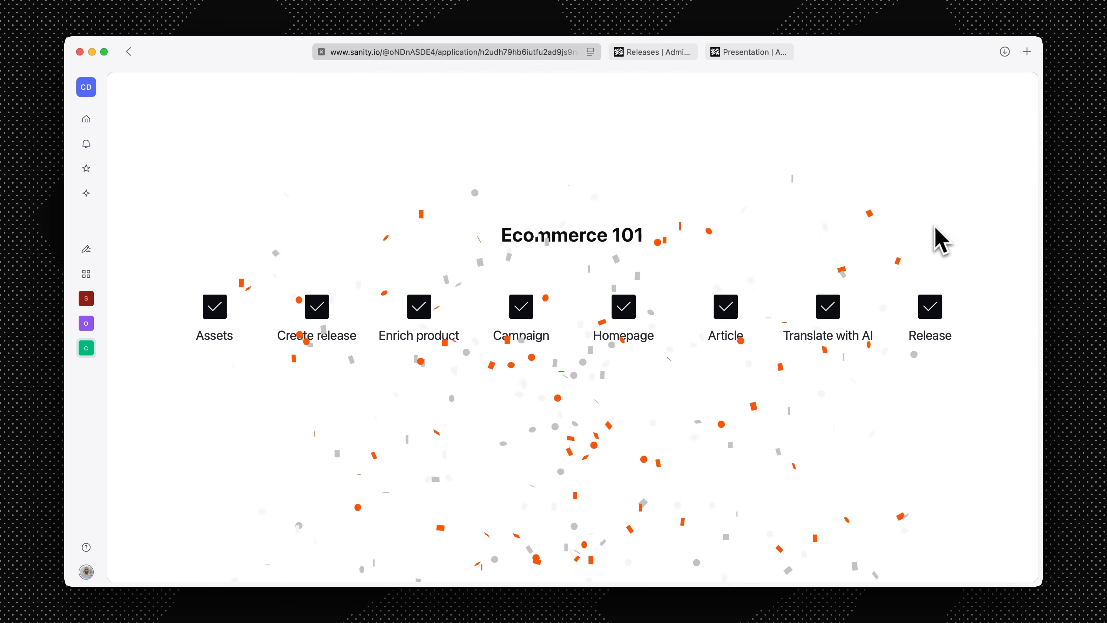